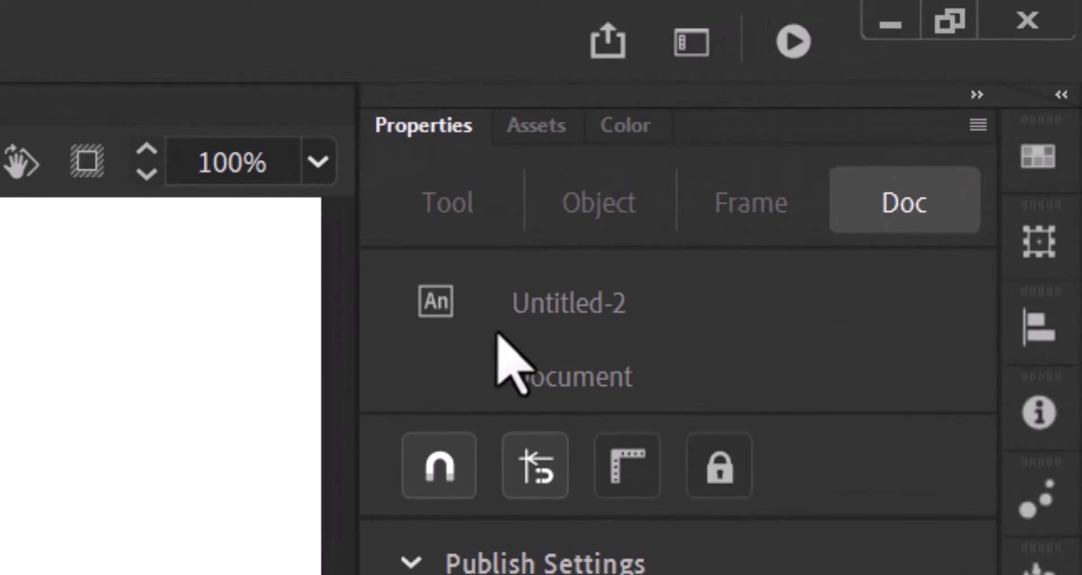
# Change the document's stage colour to light blue #00CCFF.
pyautogui.click(908, 208)
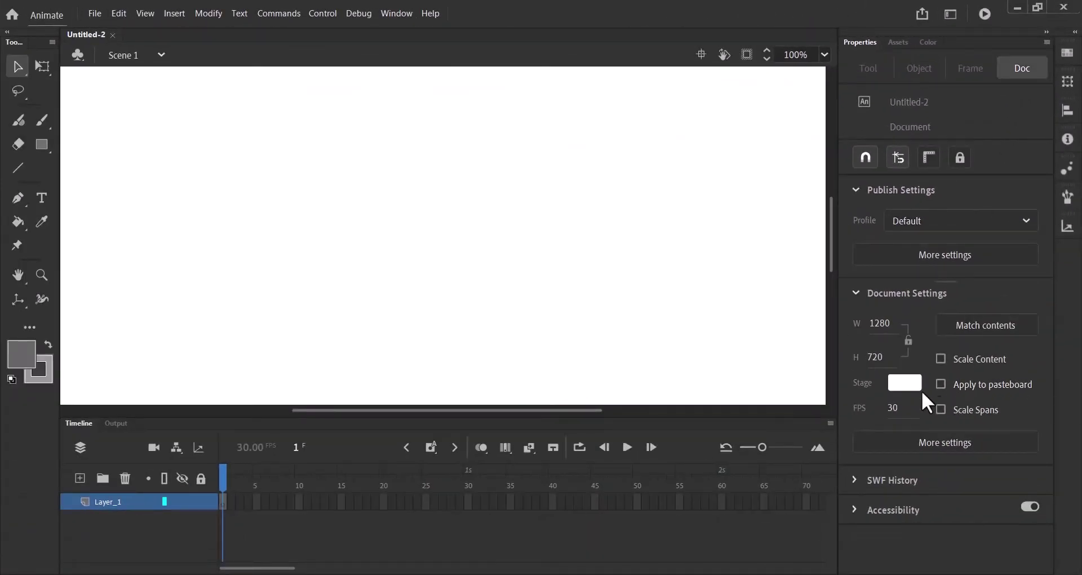
pyautogui.click(905, 384)
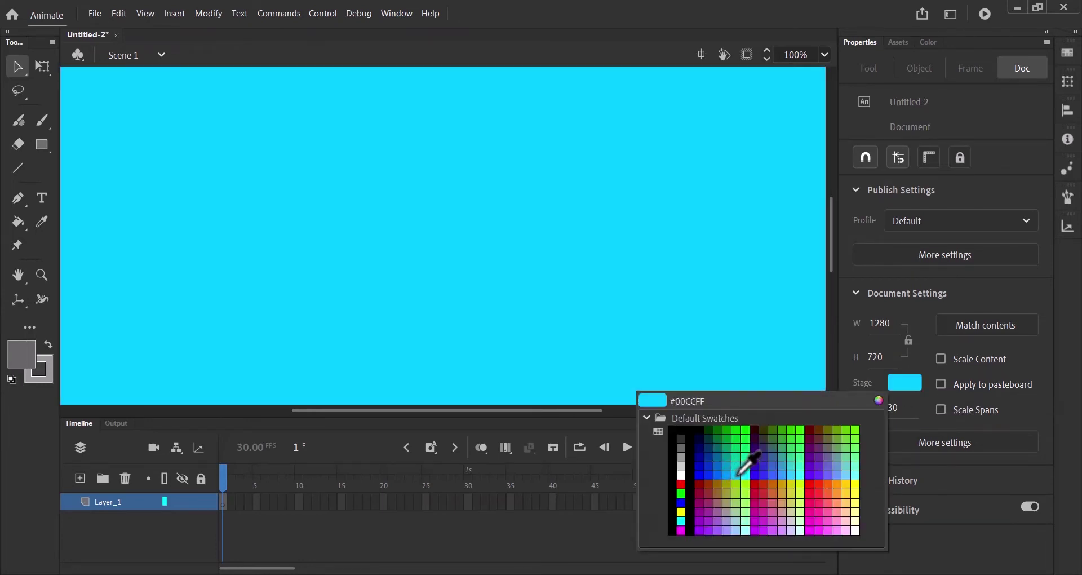
pyautogui.click(739, 472)
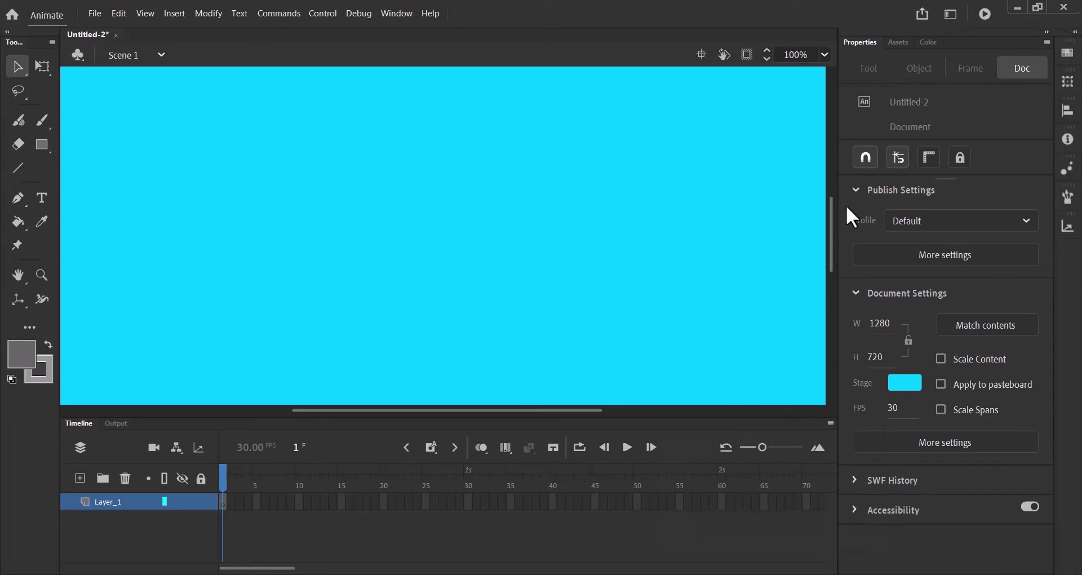
# Choose the Fluid Brush and set its fill colour to black.
pyautogui.click(825, 55)
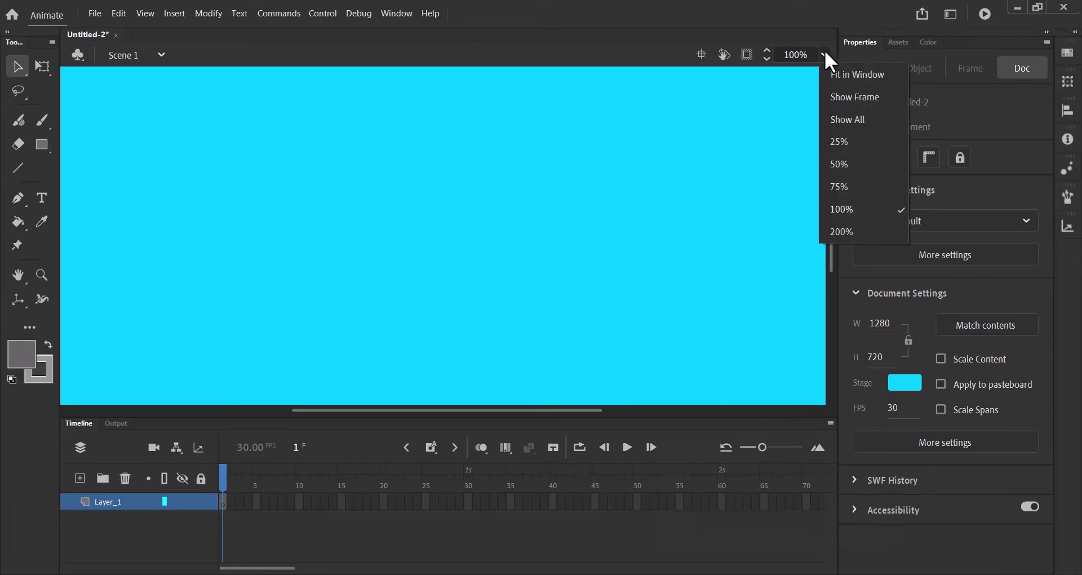
pyautogui.click(837, 76)
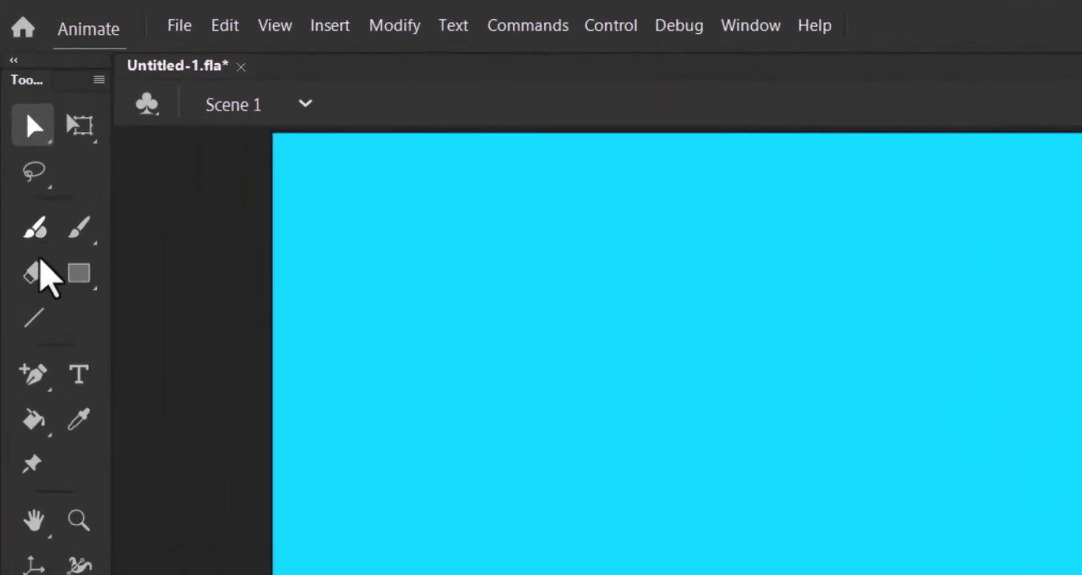
pyautogui.click(34, 238)
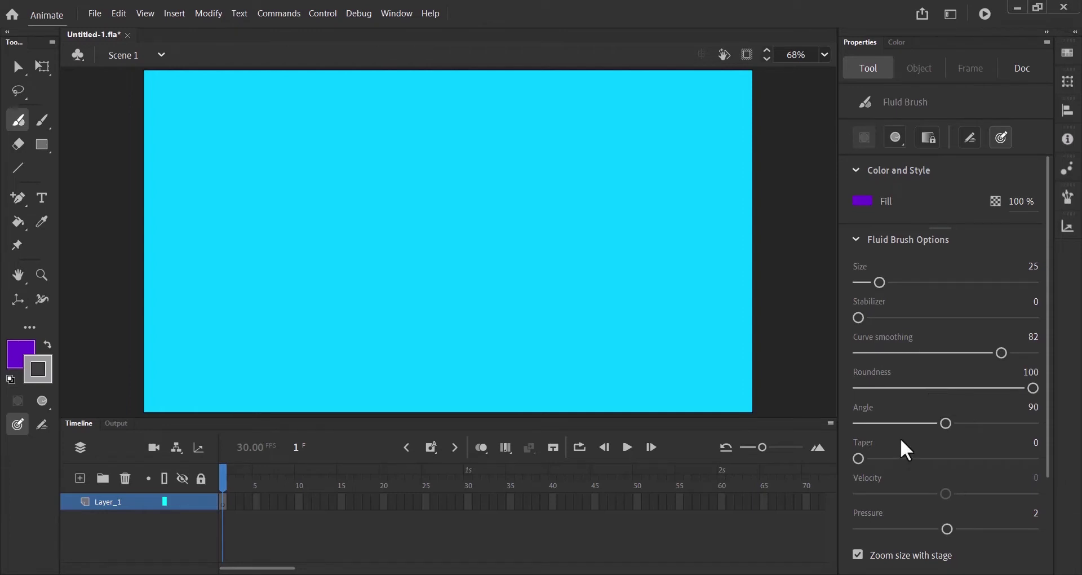
pyautogui.scroll(-3, 1054, 472)
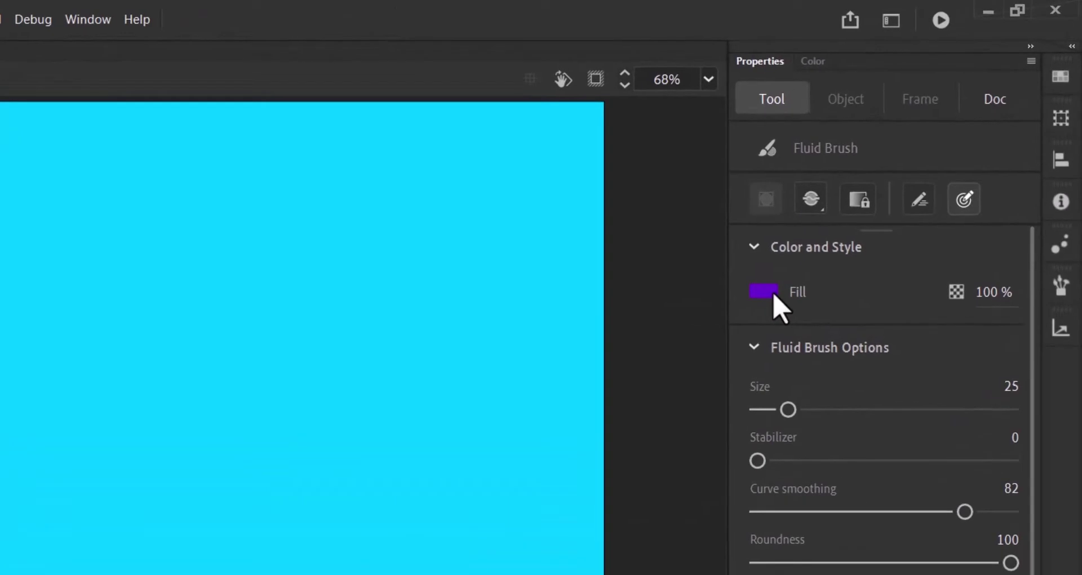
pyautogui.click(777, 287)
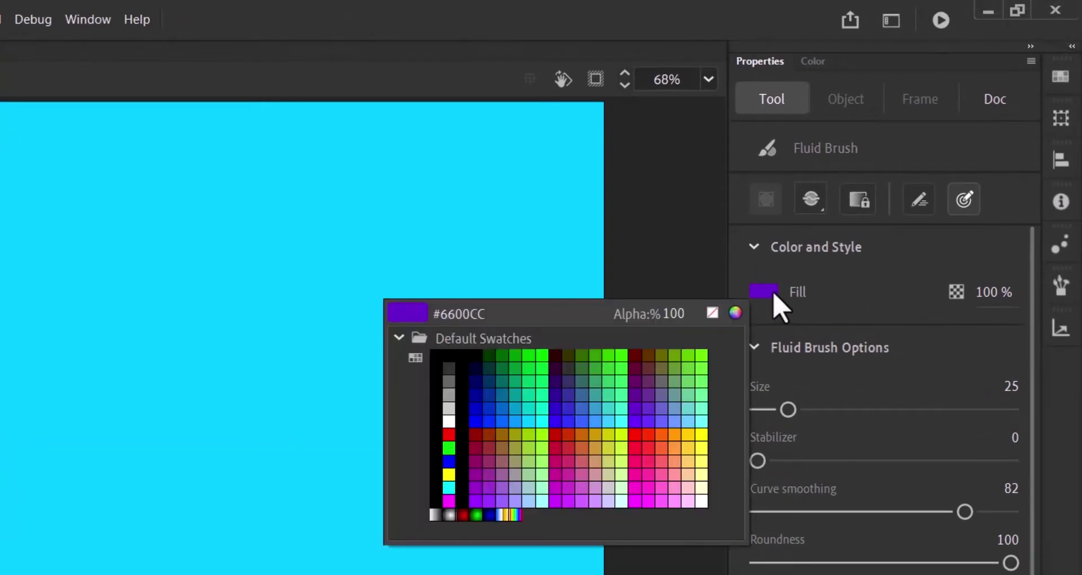
pyautogui.click(469, 444)
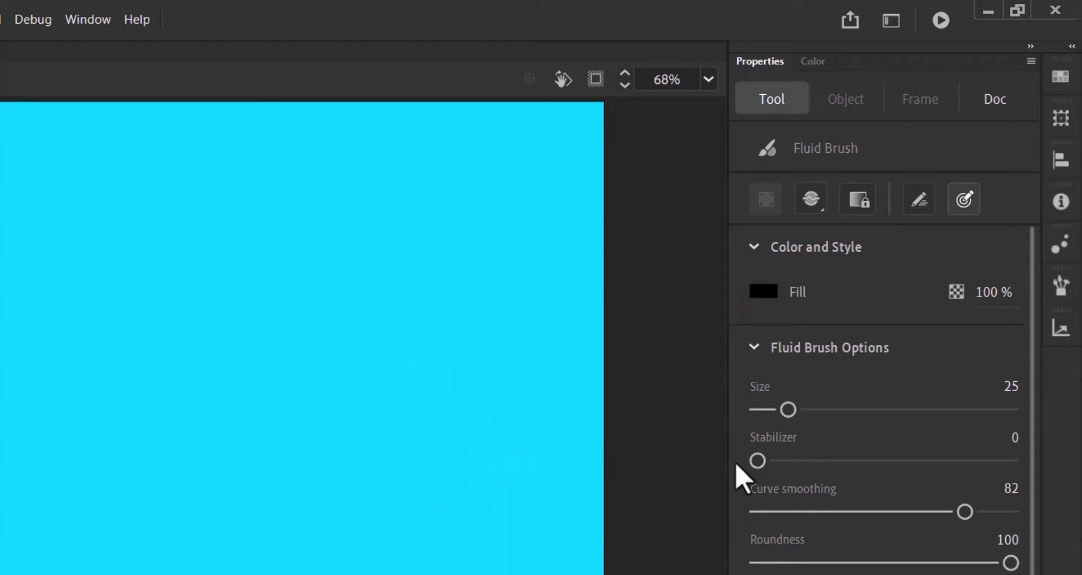
# Set the Fluid Brush stabilizer and size to 20 and draw a closed, jagged mountain outline across the lower stage.
pyautogui.moveTo(758, 462); pyautogui.dragTo(802, 472)
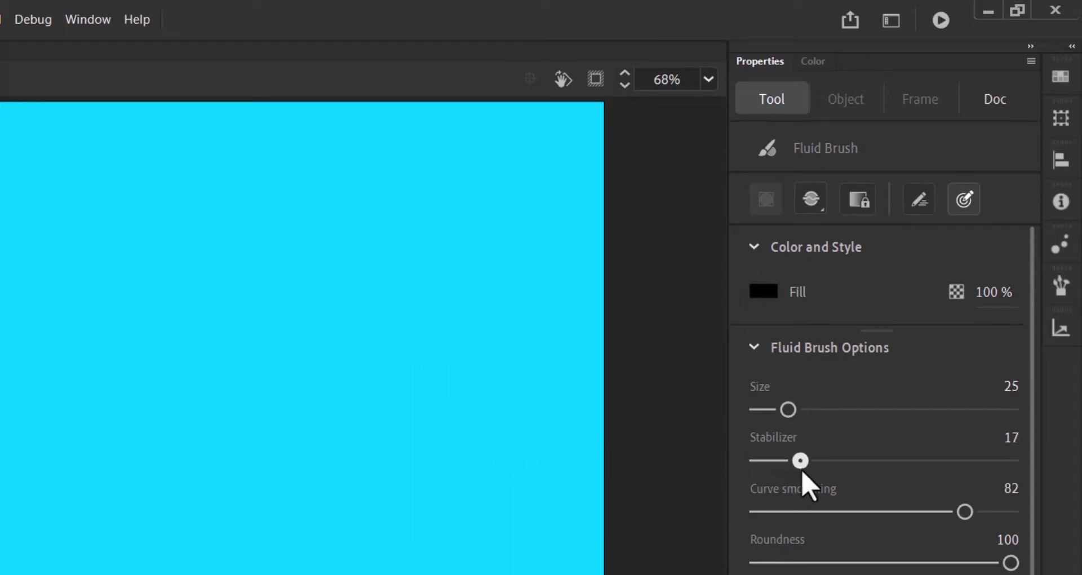
pyautogui.click(1009, 439)
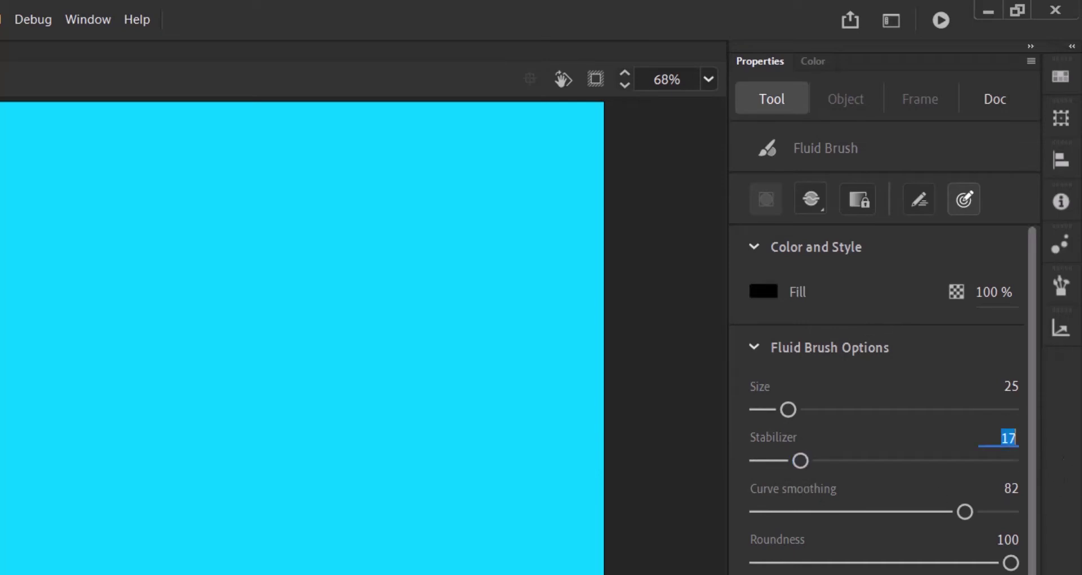
pyautogui.write('20')
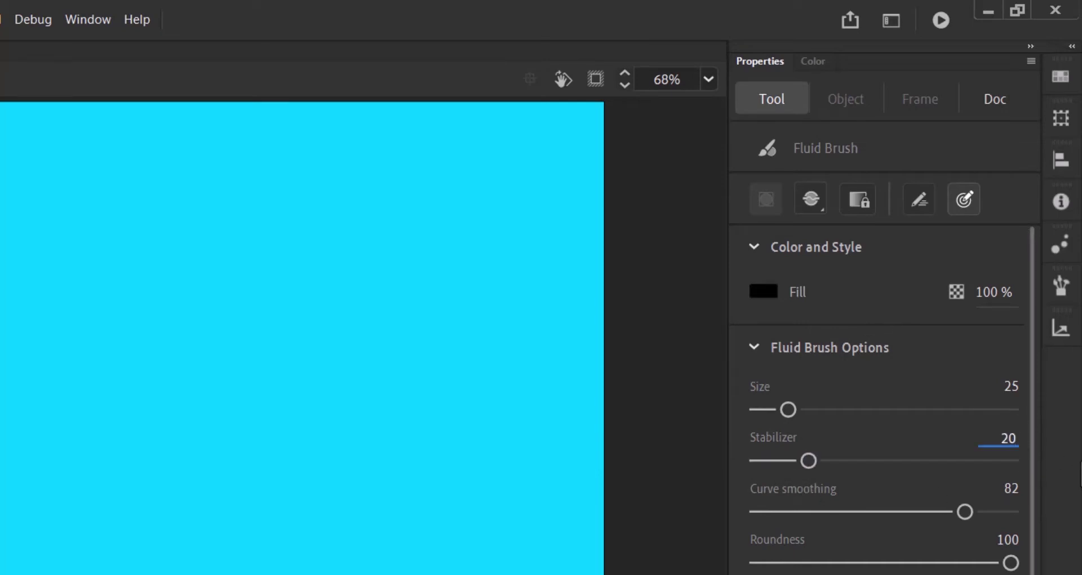
pyautogui.click(1009, 387)
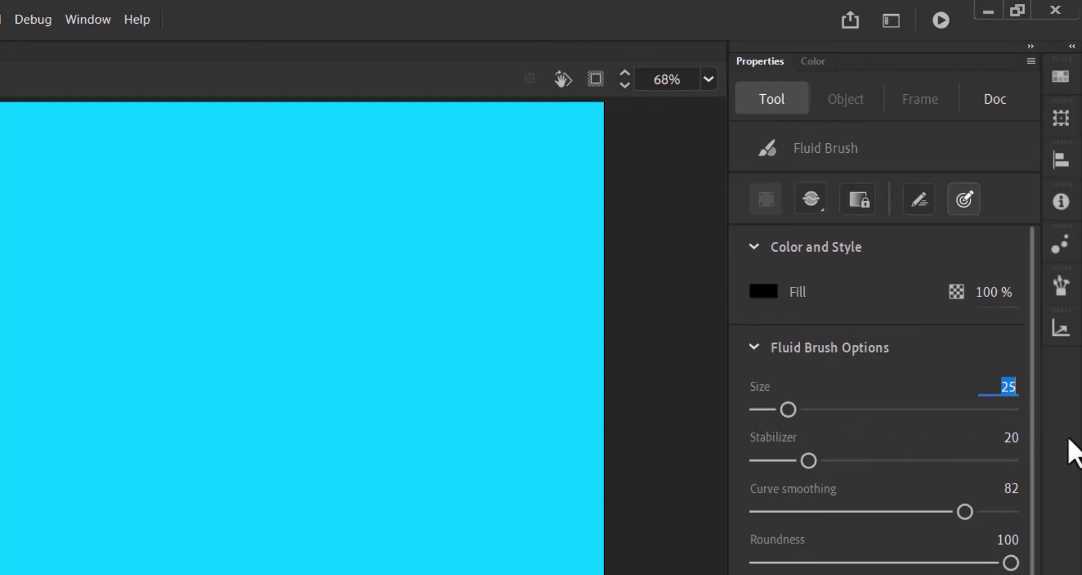
pyautogui.write('20')
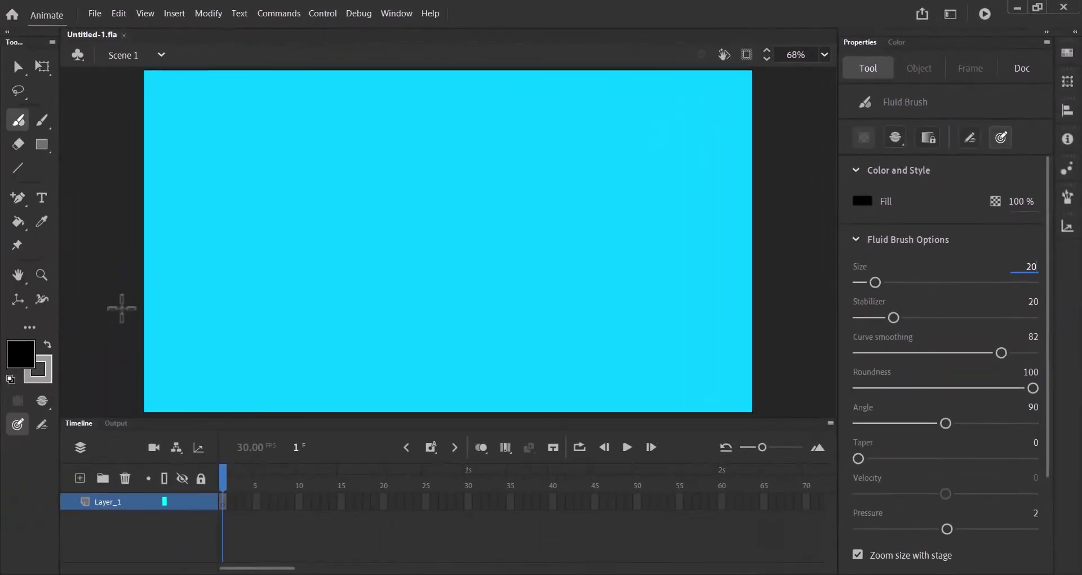
pyautogui.moveTo(133, 317)
pyautogui.mouseDown()
pyautogui.moveTo(170, 196)
pyautogui.moveTo(185, 240)
pyautogui.moveTo(215, 173)
pyautogui.moveTo(234, 268)
pyautogui.moveTo(251, 241)
pyautogui.moveTo(266, 294)
pyautogui.moveTo(512, 304)
pyautogui.moveTo(524, 269)
pyautogui.moveTo(591, 232)
pyautogui.moveTo(612, 185)
pyautogui.moveTo(643, 241)
pyautogui.moveTo(706, 143)
pyautogui.moveTo(774, 273)
pyautogui.moveTo(758, 396)
pyautogui.moveTo(718, 412)
pyautogui.moveTo(132, 409)
pyautogui.moveTo(133, 314)
pyautogui.mouseUp()
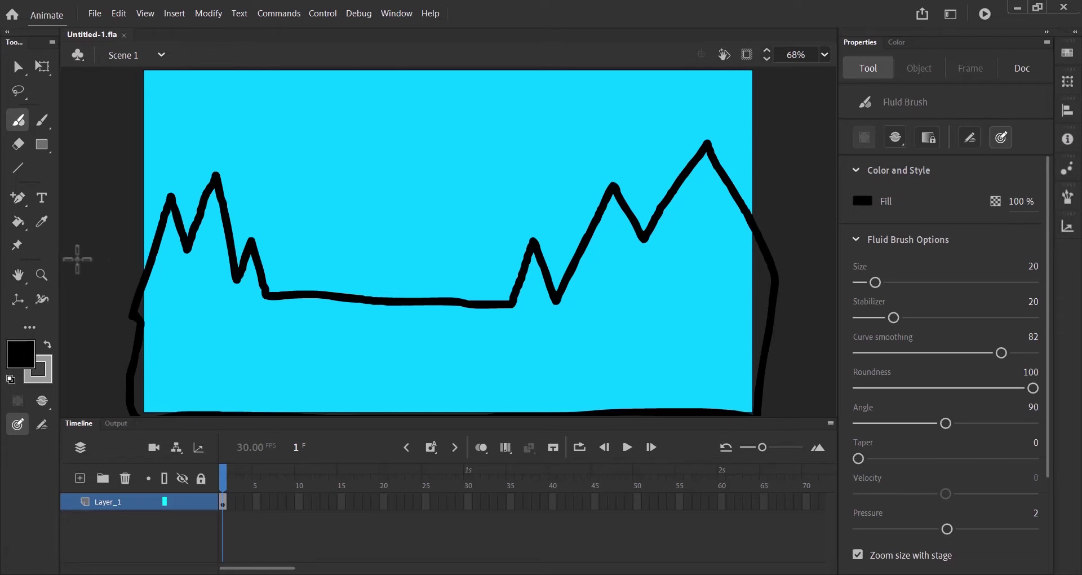
# Switch to the Paint Bucket tool.
pyautogui.click(17, 222)
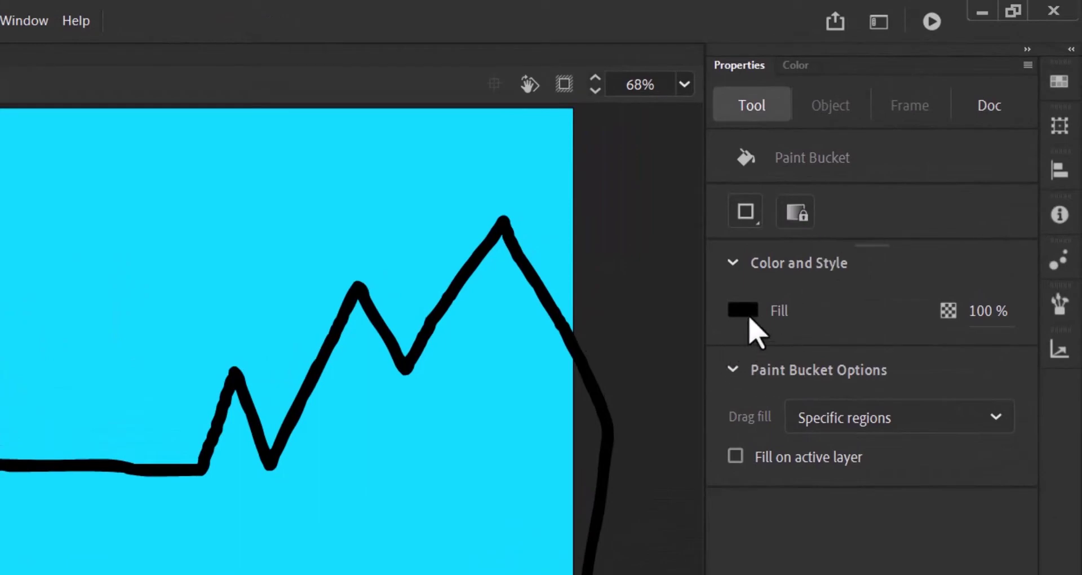
pyautogui.click(750, 313)
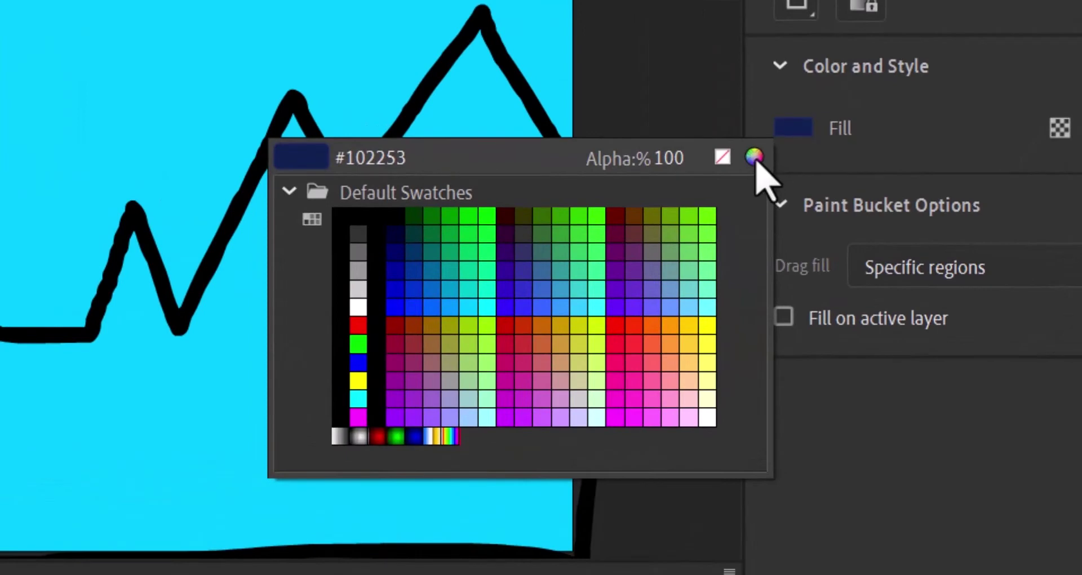
pyautogui.click(754, 158)
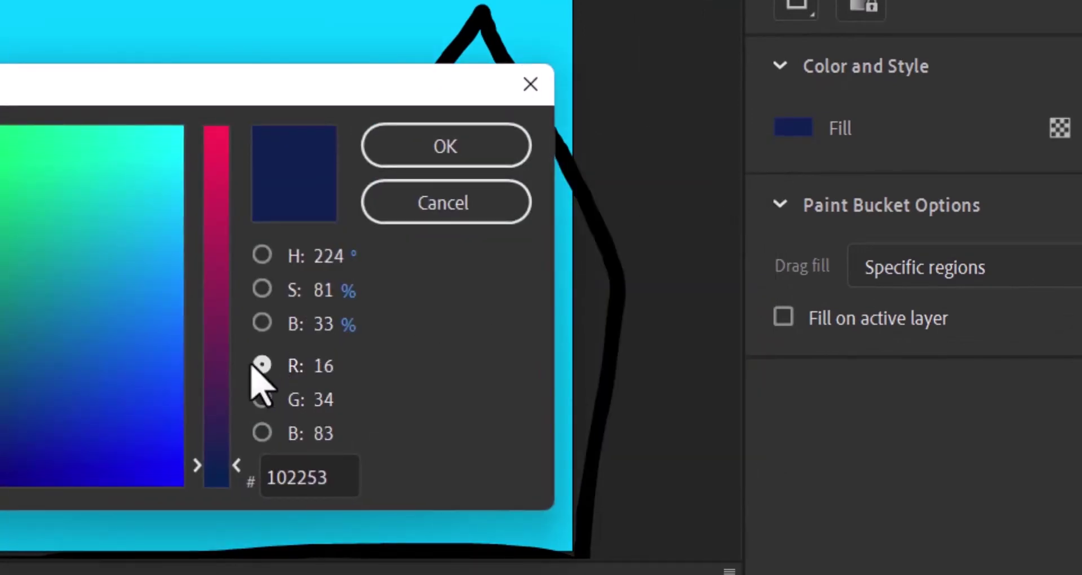
pyautogui.click(213, 386)
pyautogui.moveTo(248, 378); pyautogui.dragTo(254, 334)
pyautogui.moveTo(488, 353); pyautogui.dragTo(415, 372)
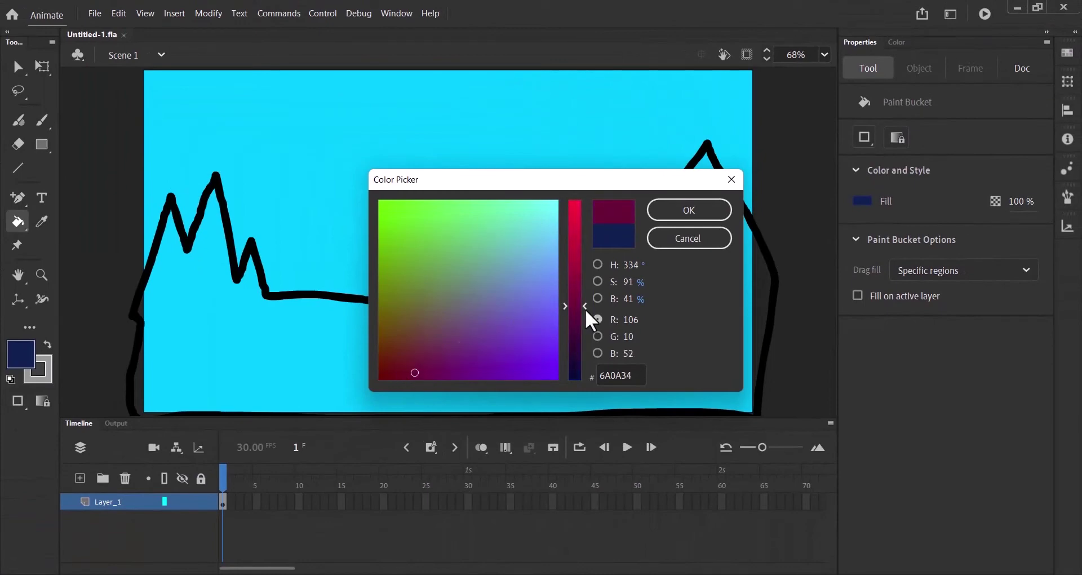
pyautogui.click(663, 247)
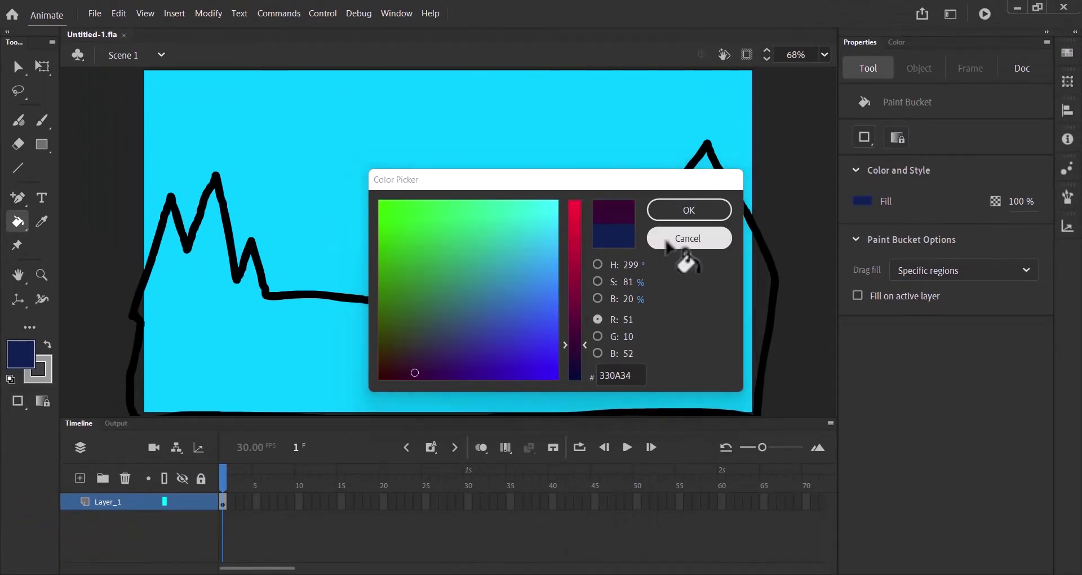
# Set the Paint Bucket fill colour to dark grey and fill the inside of the mountain outline.
pyautogui.click(867, 201)
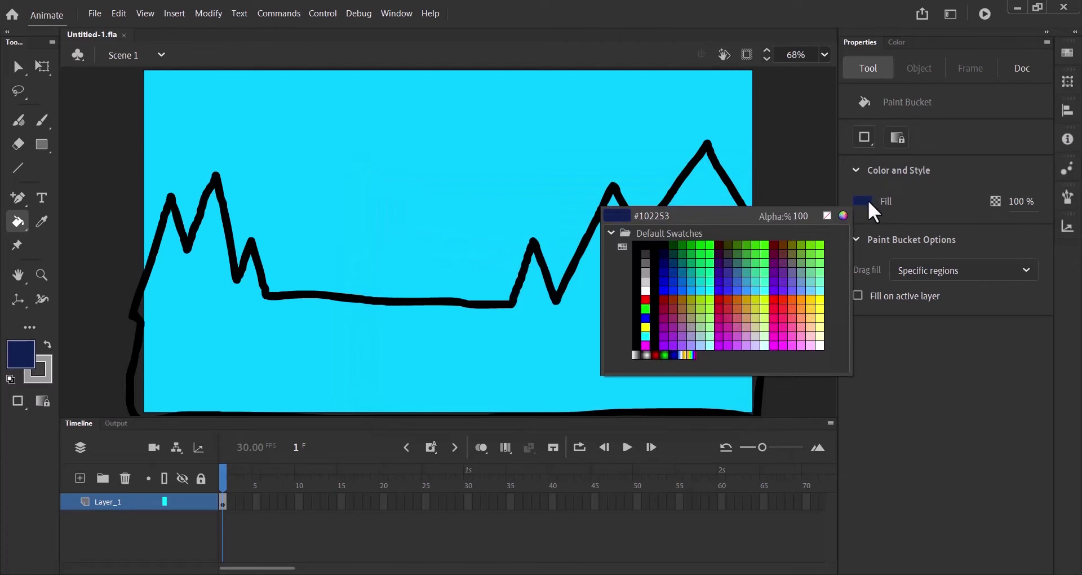
pyautogui.click(646, 263)
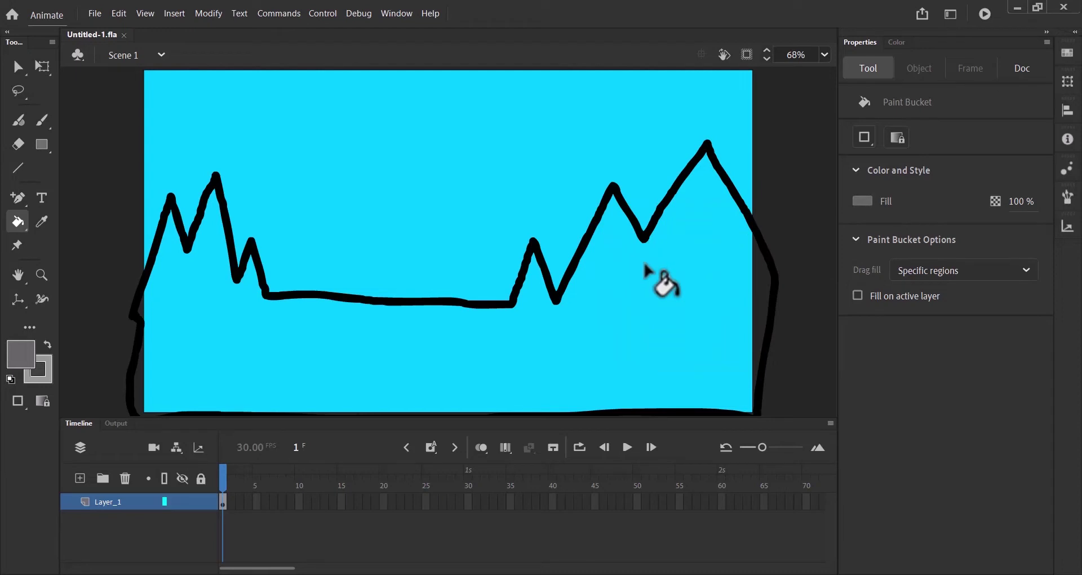
pyautogui.click(622, 306)
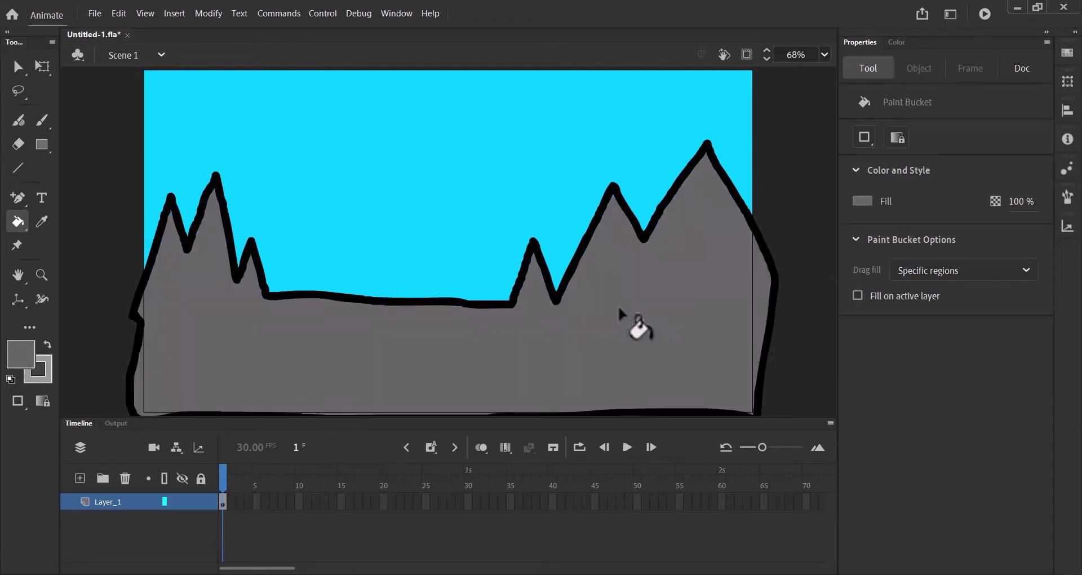
# Rename the layer as mountains.
pyautogui.doubleClick(111, 509)
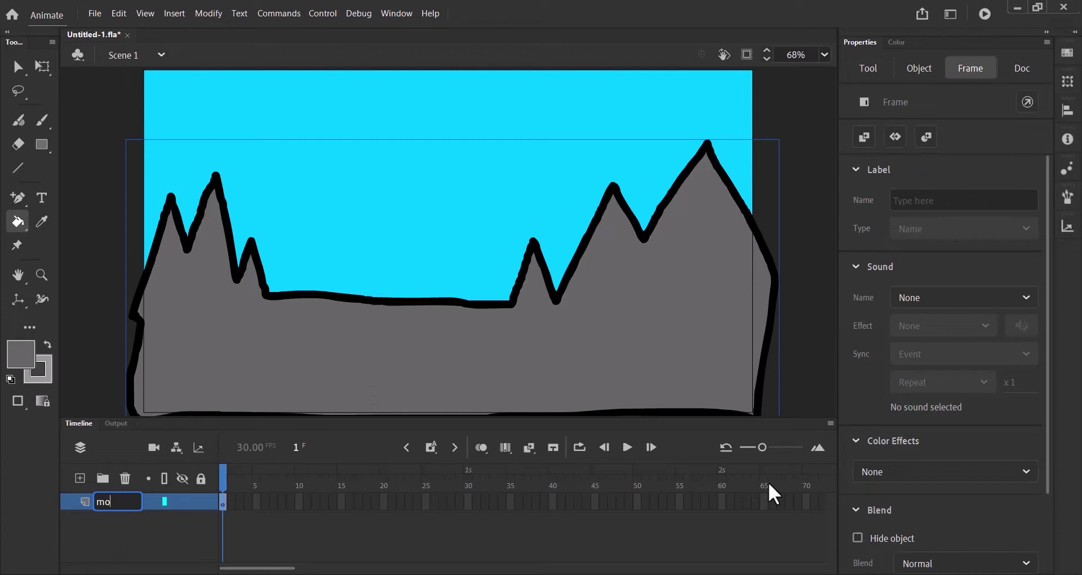
pyautogui.write('mountains')
pyautogui.press('Return')
# Enter the mountain drawing object with the Selection Tool and delete its black outline.
pyautogui.click(18, 67)
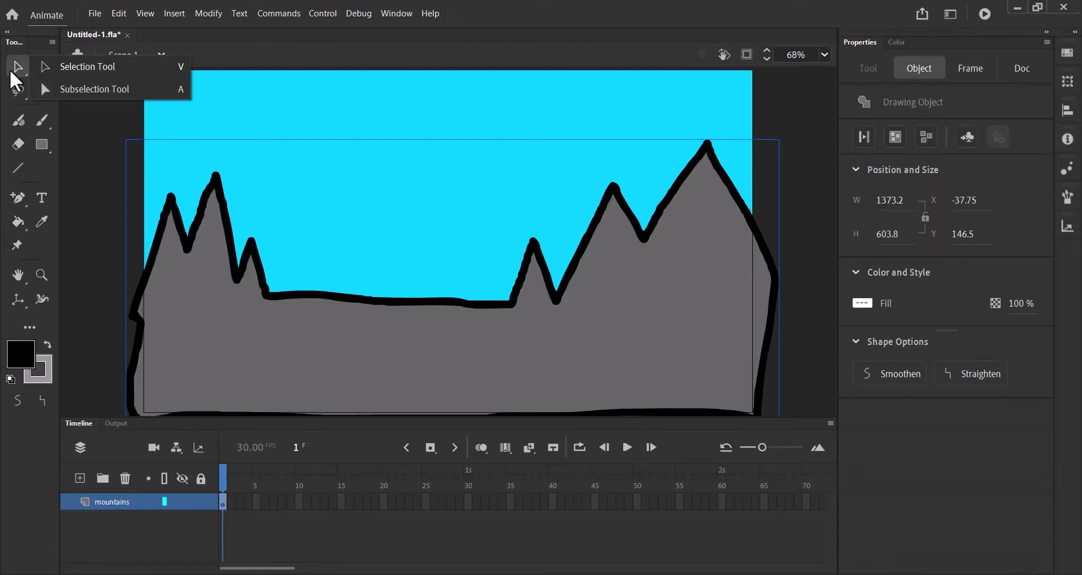
pyautogui.click(62, 64)
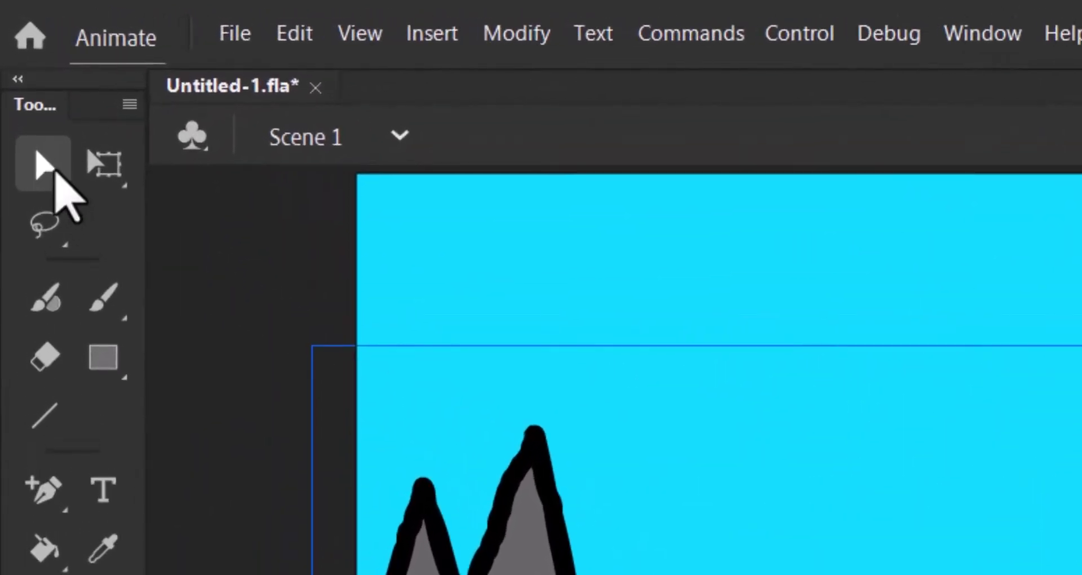
pyautogui.click(52, 169)
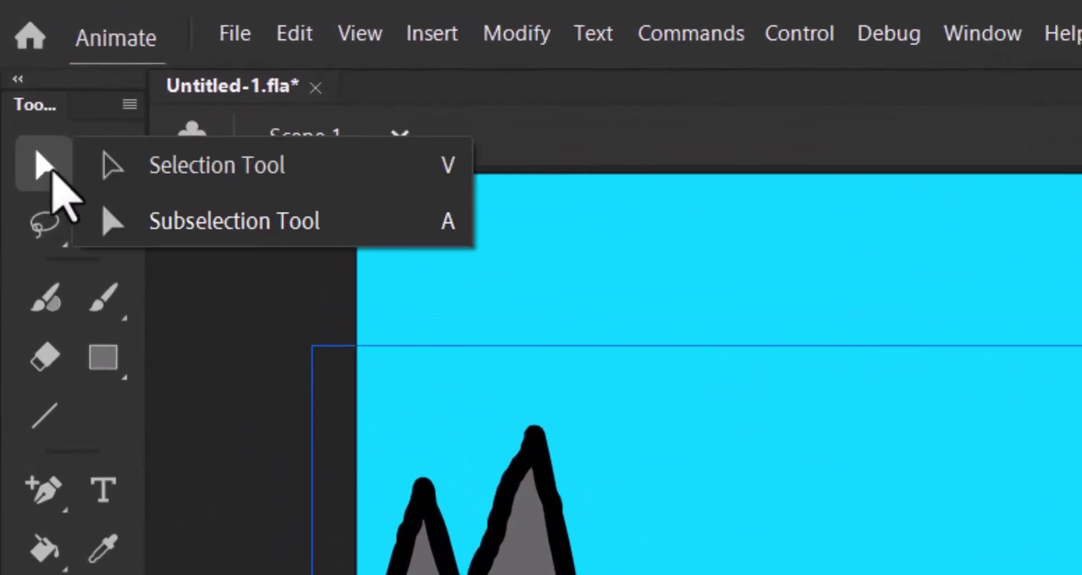
pyautogui.click(234, 182)
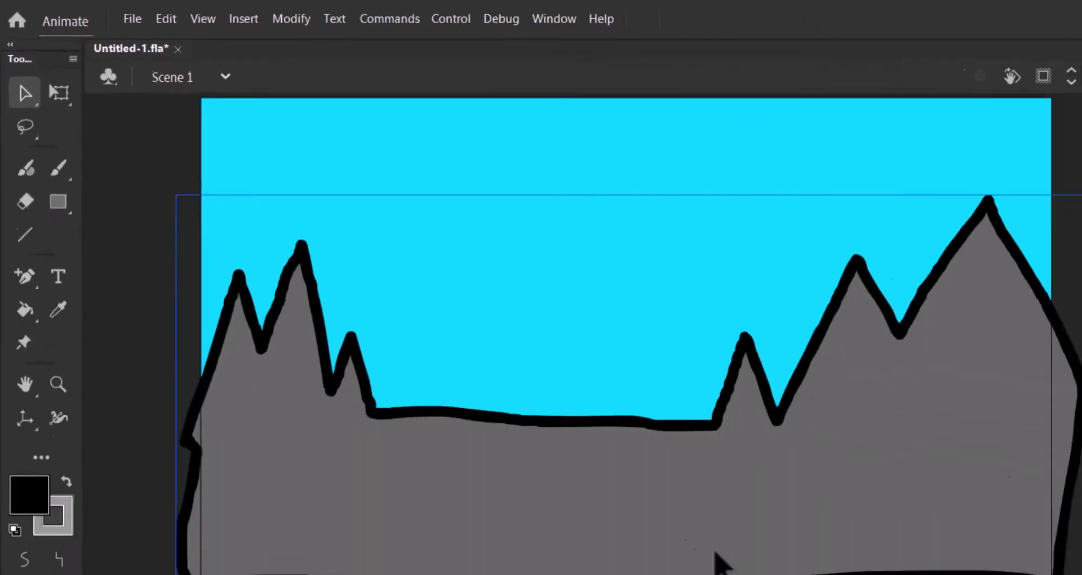
pyautogui.doubleClick(728, 478)
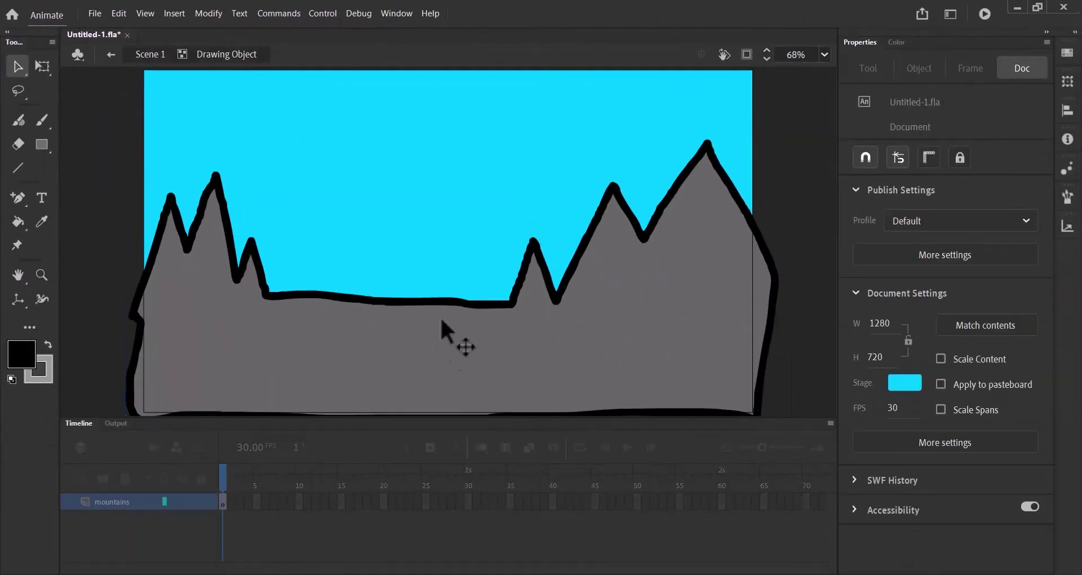
pyautogui.doubleClick(443, 297)
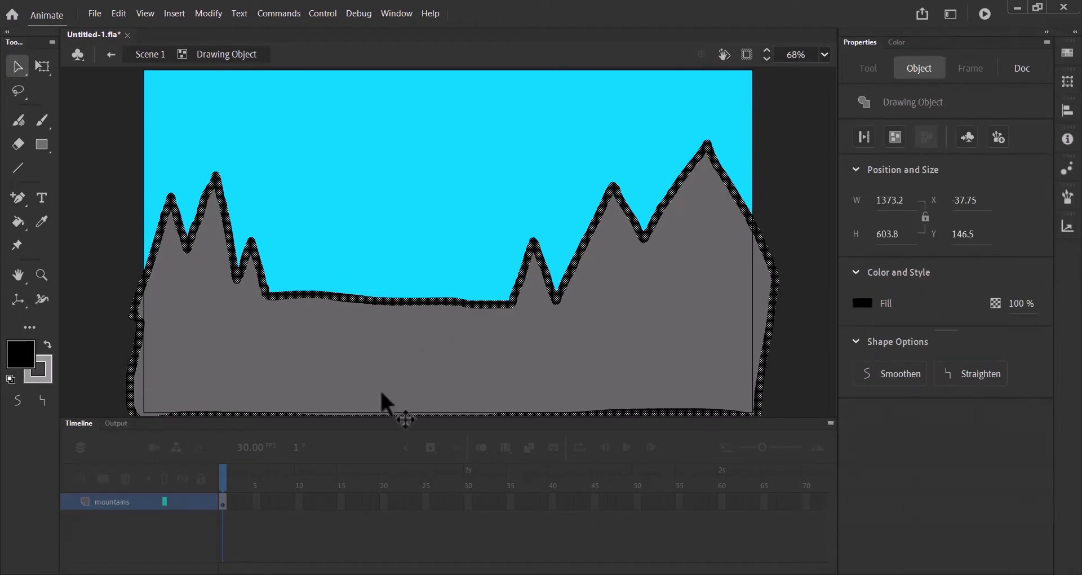
pyautogui.press('Delete')
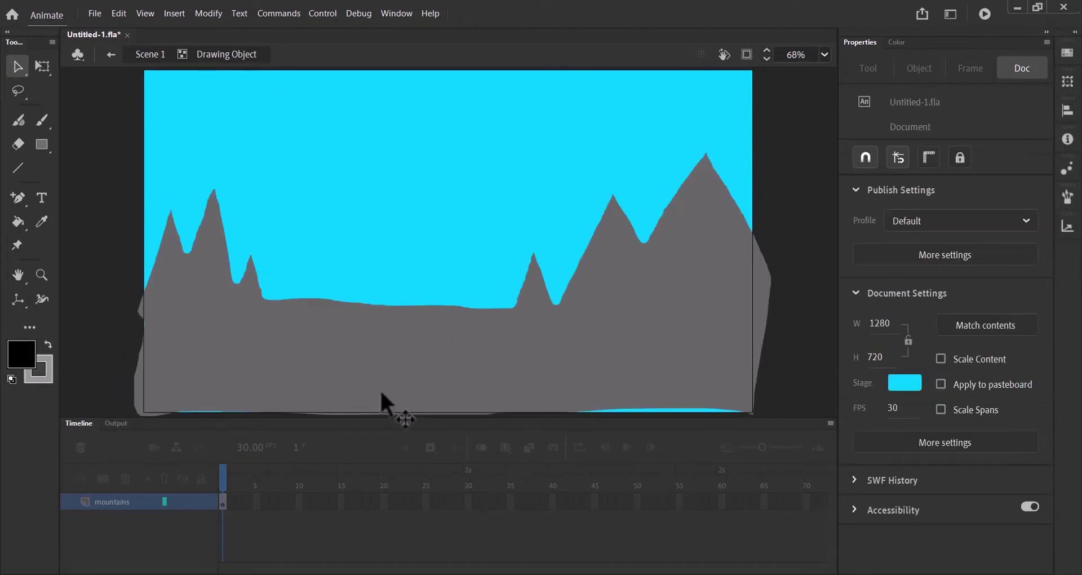
# Smoothen the grey mountain shape and return to Scene 1.
pyautogui.click(379, 389)
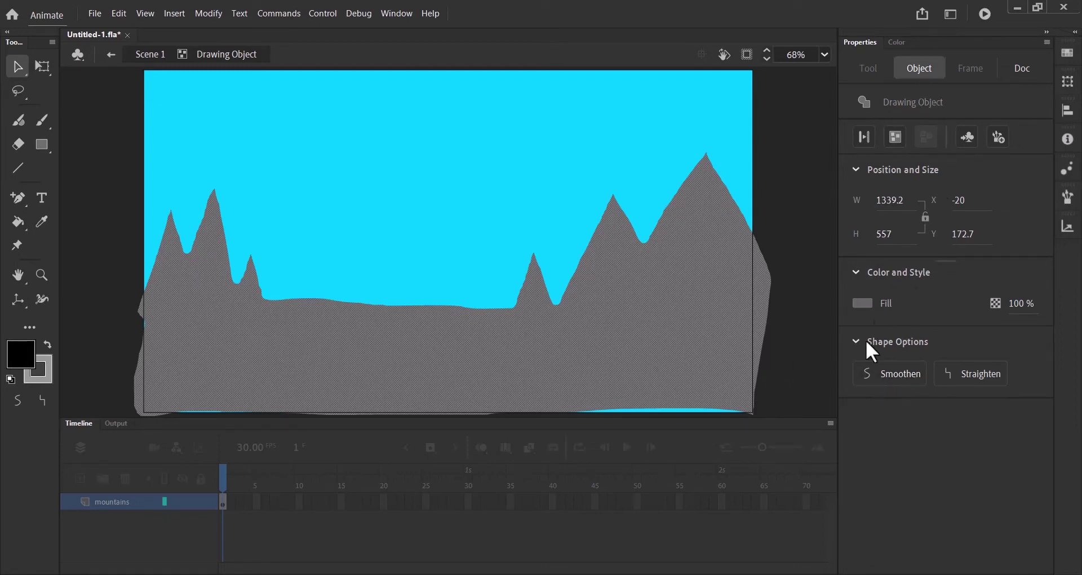
pyautogui.click(894, 380)
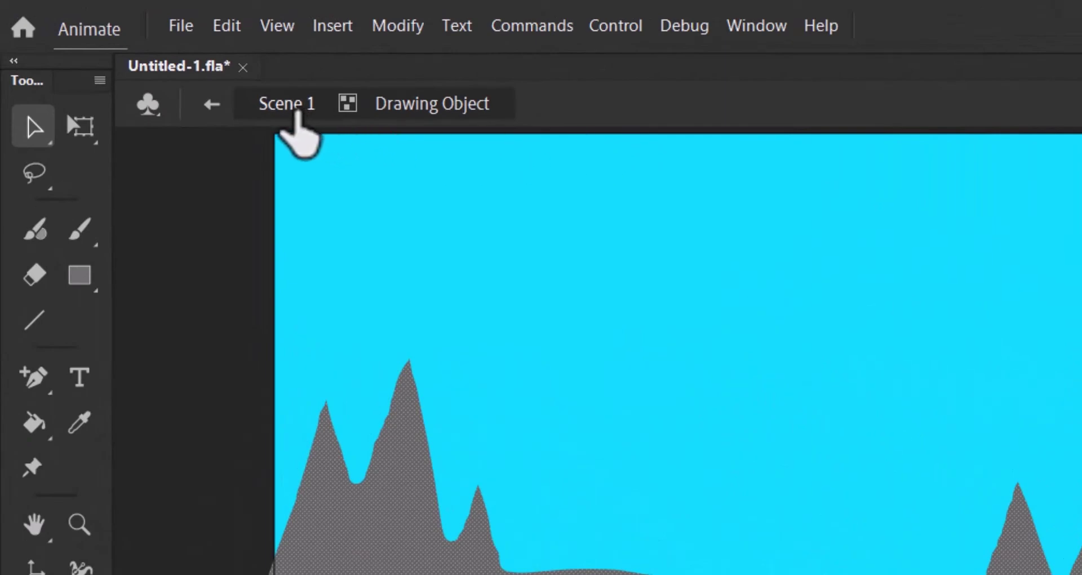
pyautogui.click(294, 107)
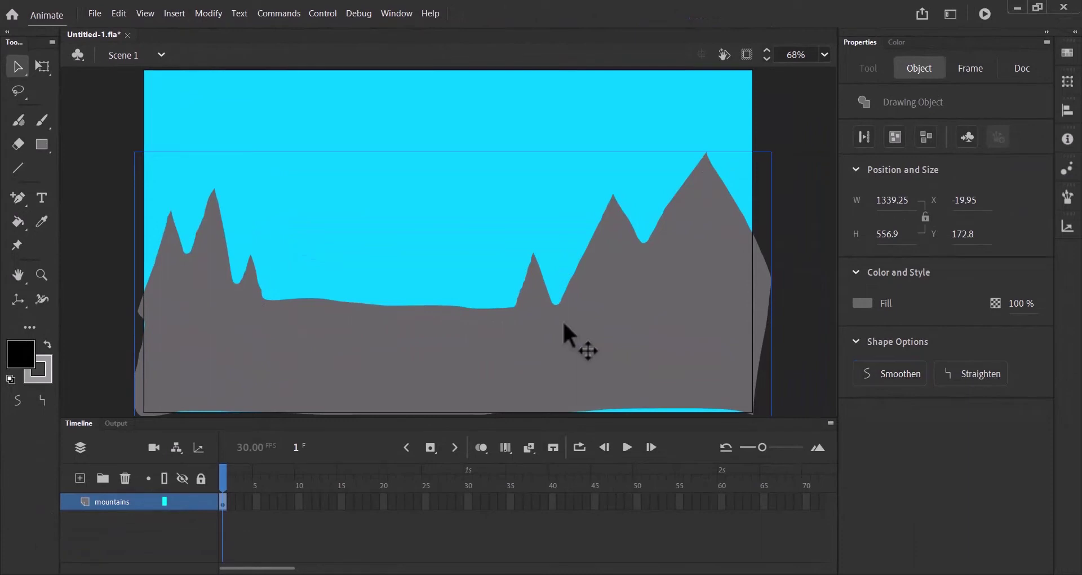
# Move the mountains slightly down so they cover the stage's lower edge, and deselect them.
pyautogui.moveTo(564, 323); pyautogui.dragTo(562, 356)
pyautogui.click(287, 265)
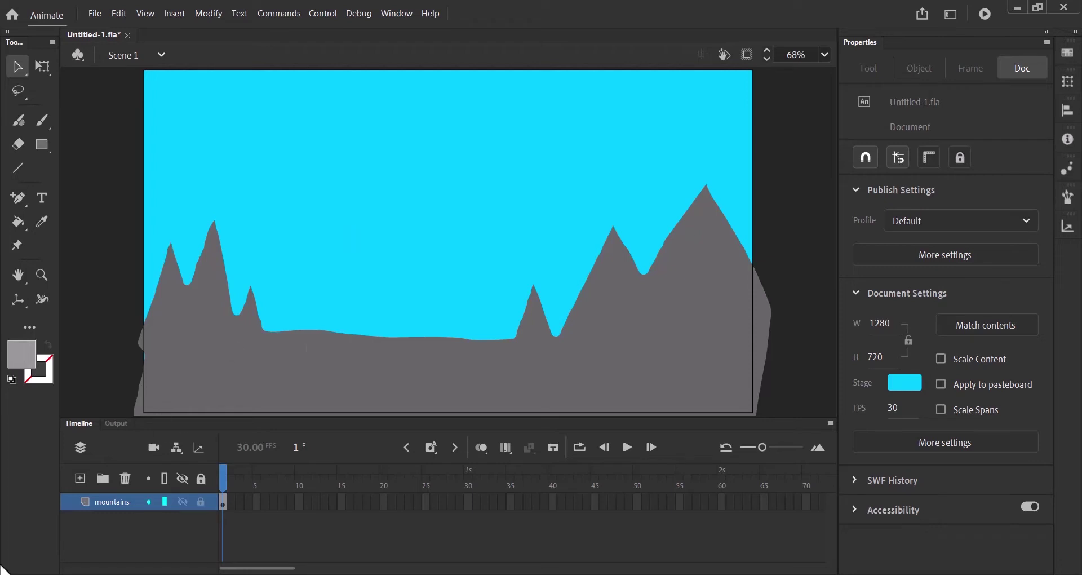
# Add a new layer above the mountains layer and name it ground.
pyautogui.click(80, 477)
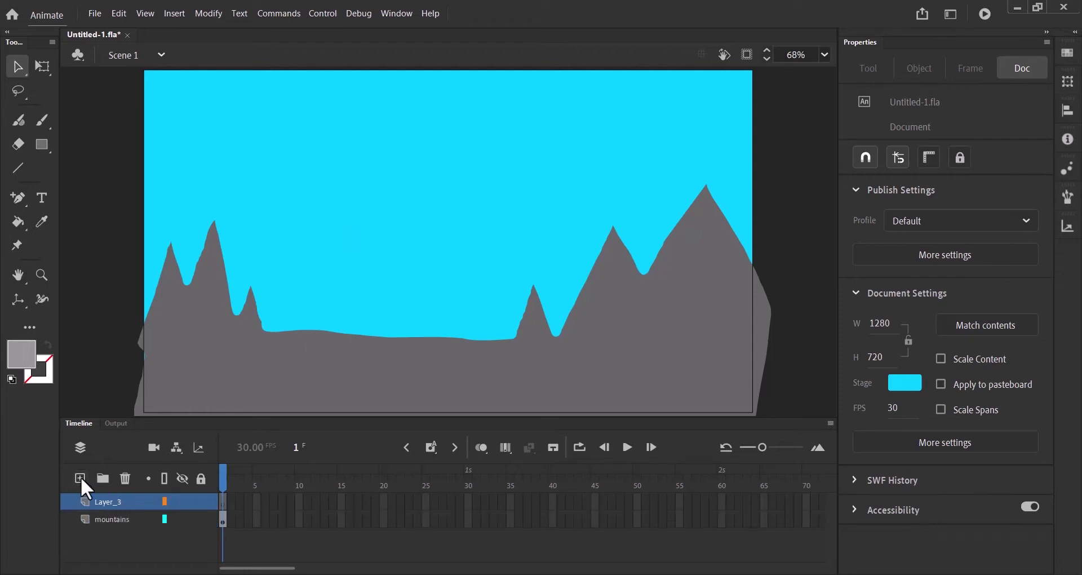
pyautogui.doubleClick(102, 505)
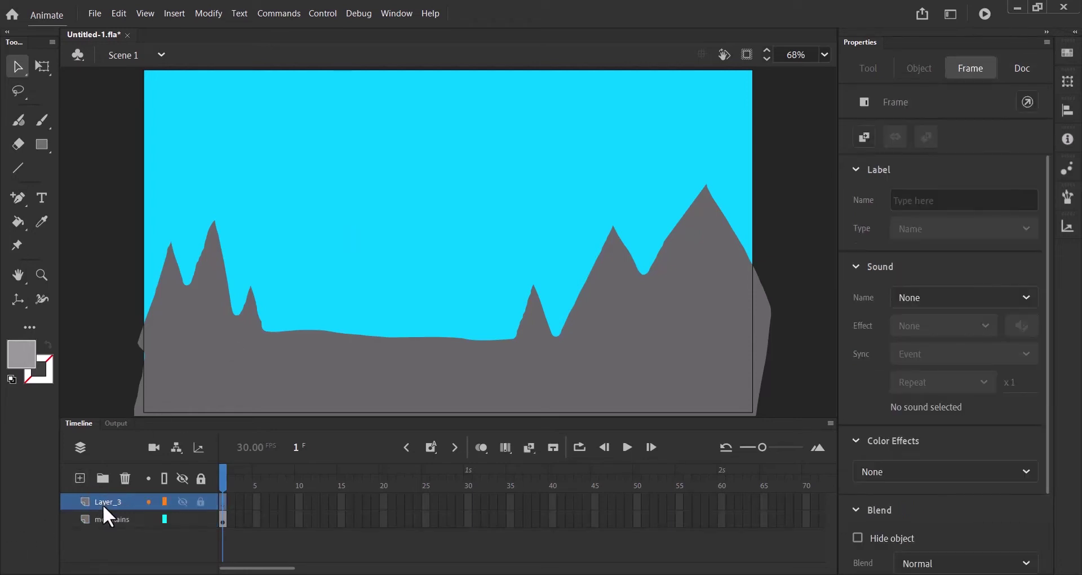
pyautogui.write('ground')
pyautogui.press('Return')
# Set the fill to a linear gradient running from dark red #330000 to black #000000.
pyautogui.click(401, 14)
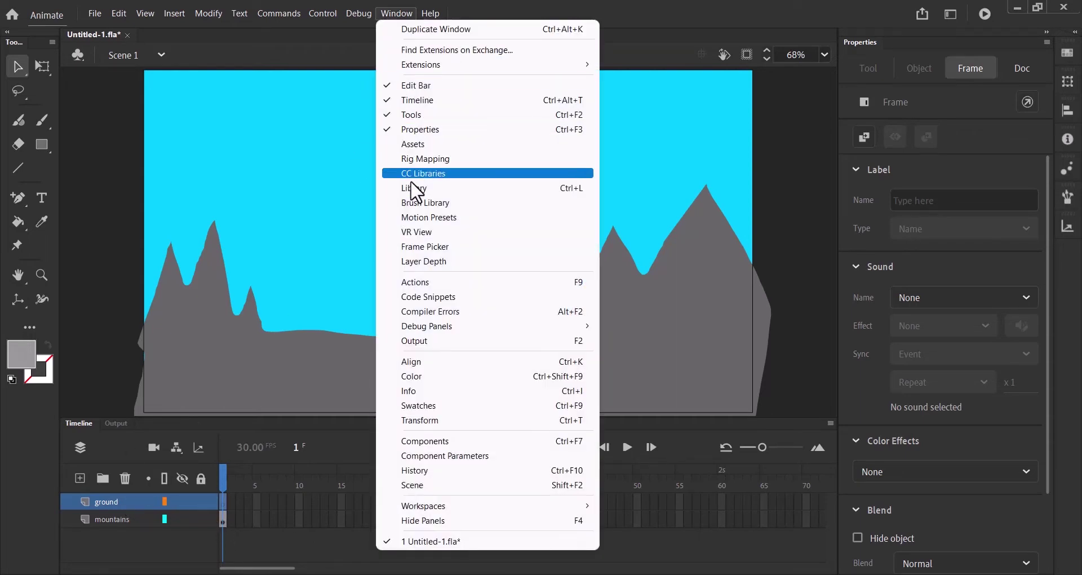
pyautogui.click(419, 376)
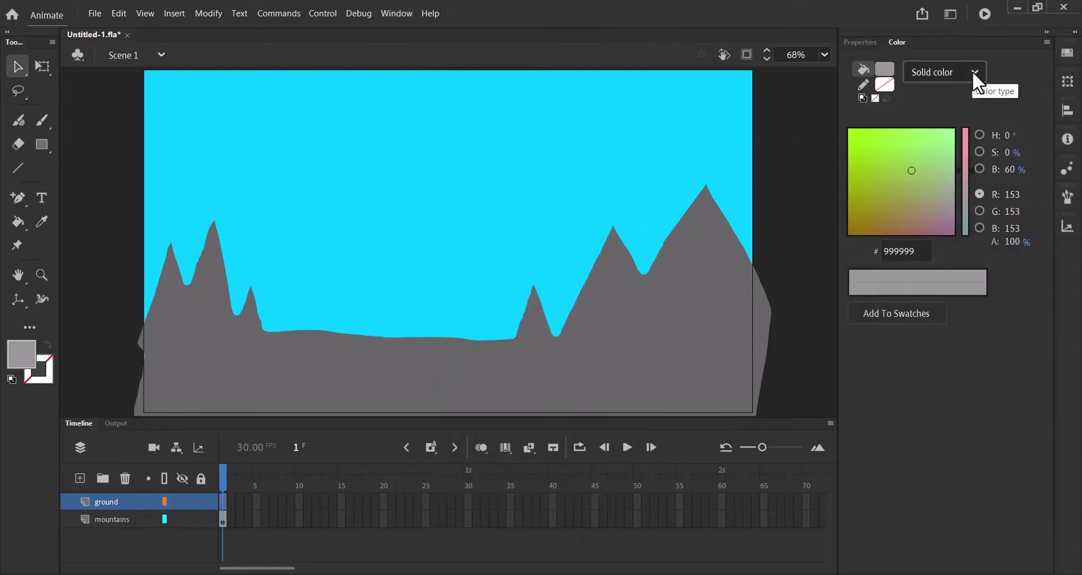
pyautogui.click(980, 82)
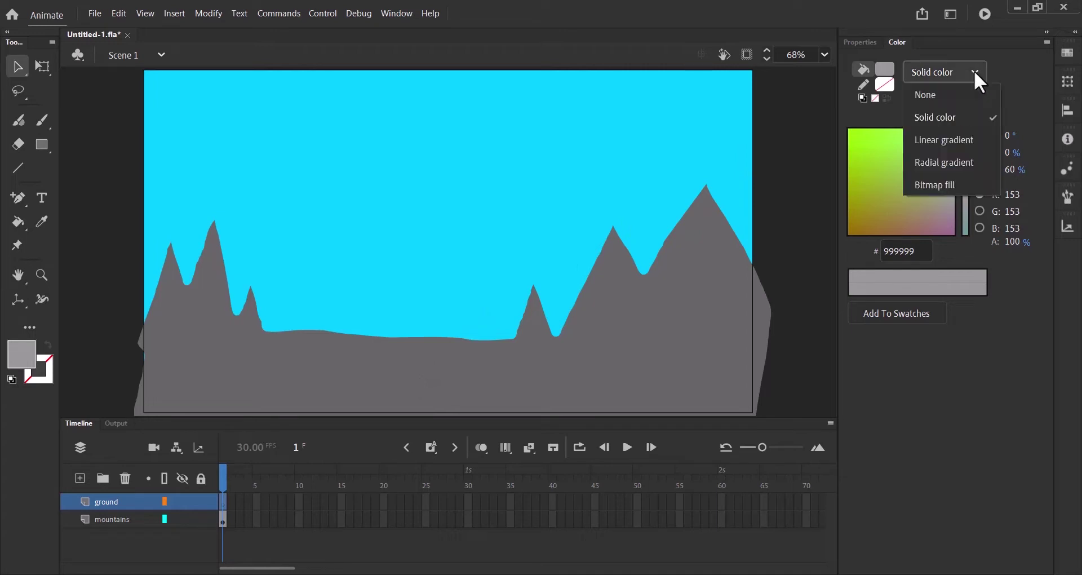
pyautogui.click(955, 141)
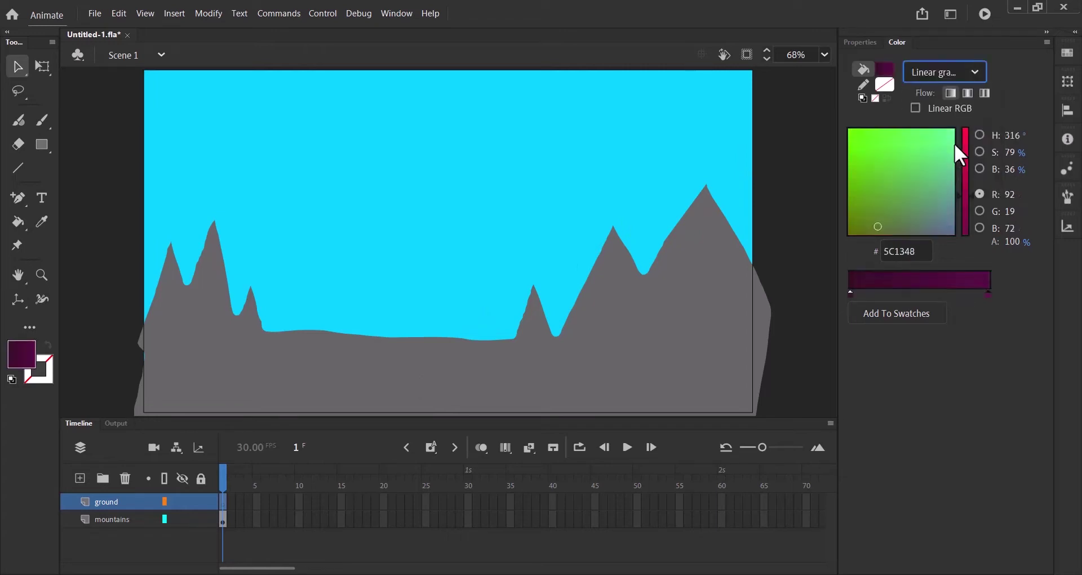
pyautogui.doubleClick(851, 294)
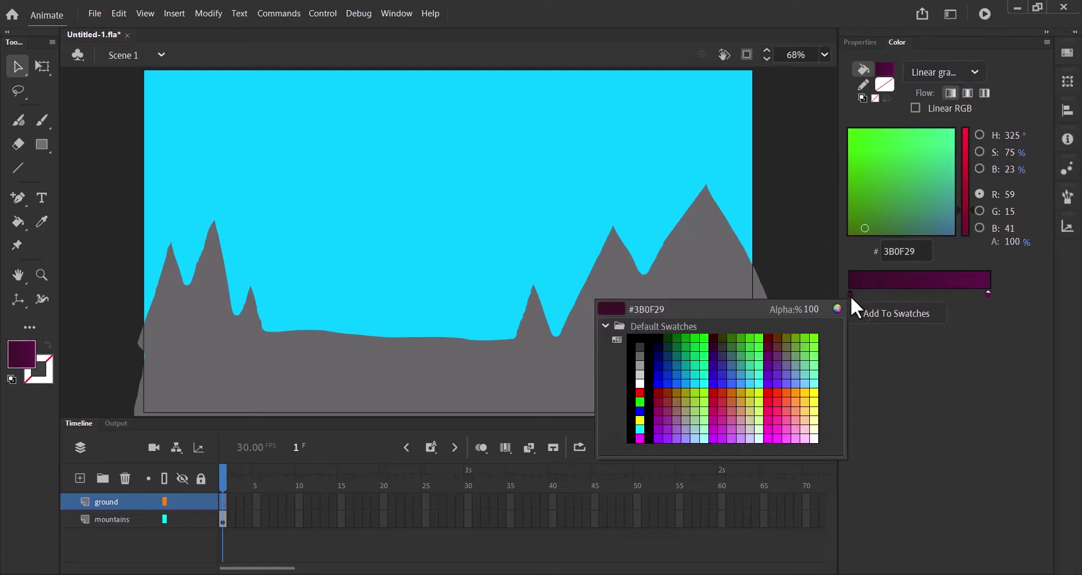
pyautogui.click(713, 337)
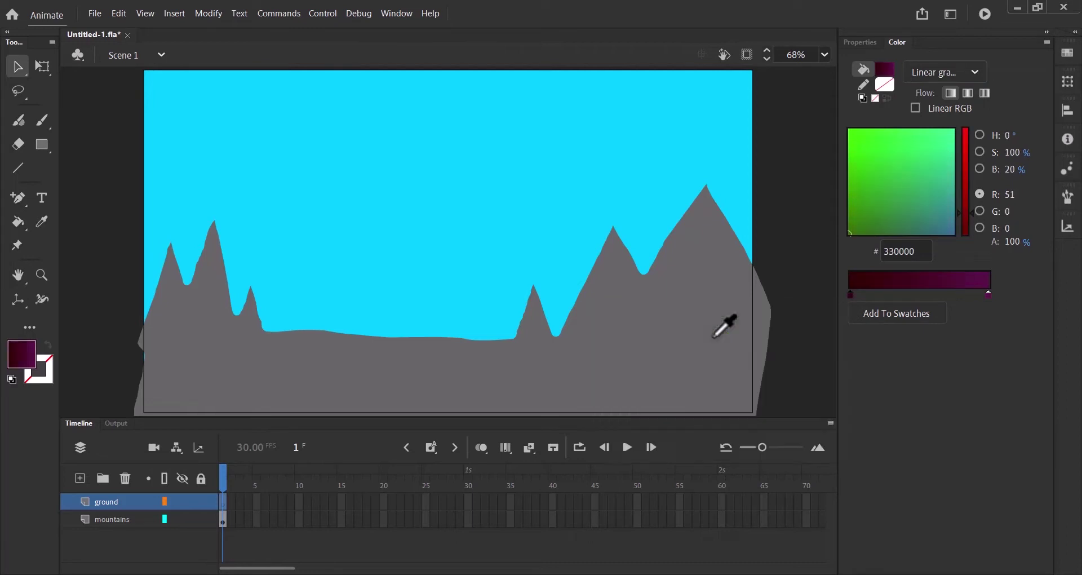
pyautogui.doubleClick(988, 293)
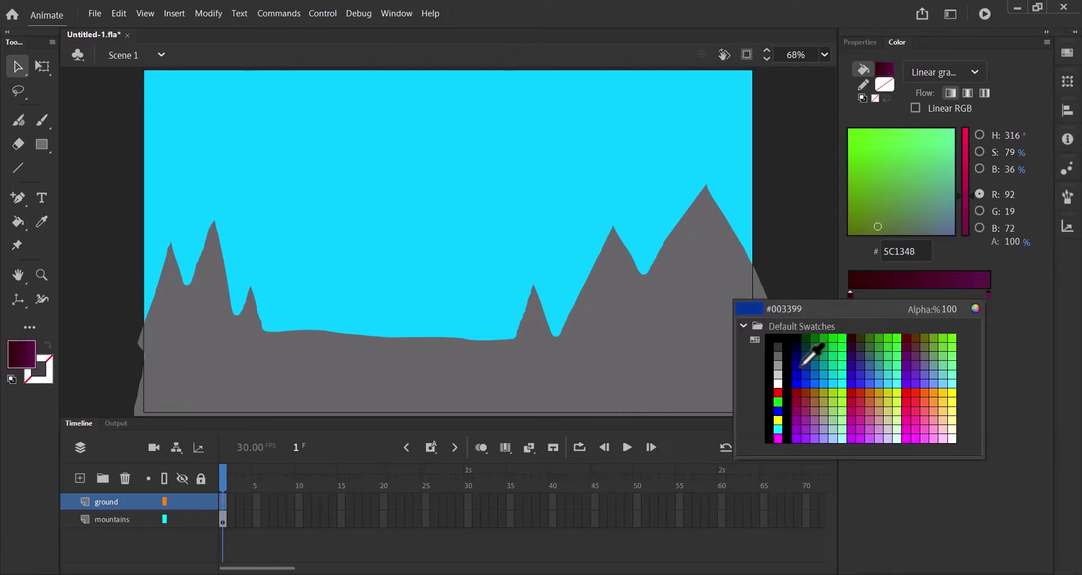
pyautogui.click(787, 350)
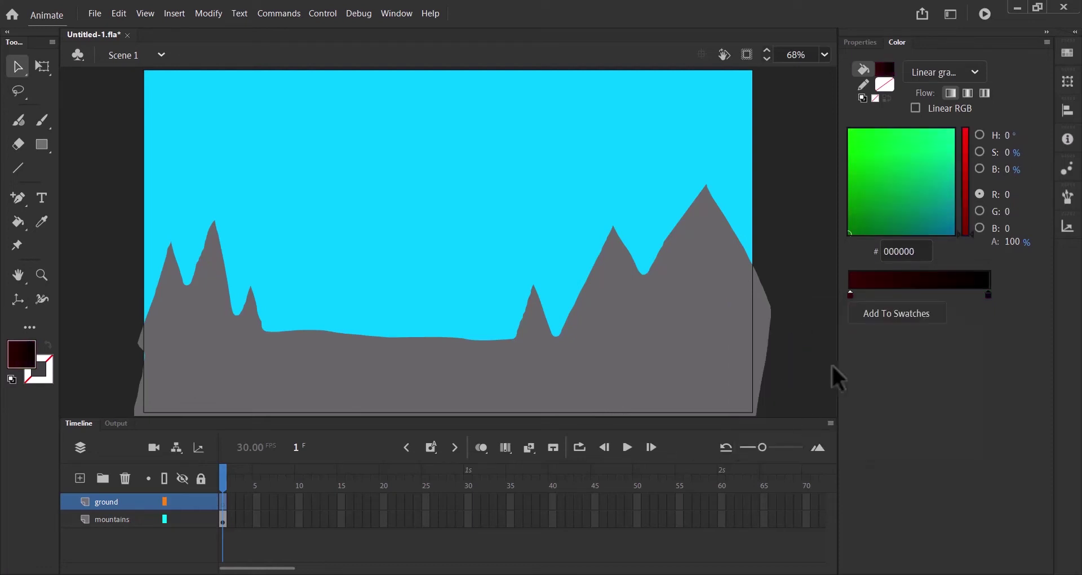
# Draw an outline-free gradient rectangle about 1407 by 150 px across the stage's lower edge on the ground layer.
pyautogui.click(42, 147)
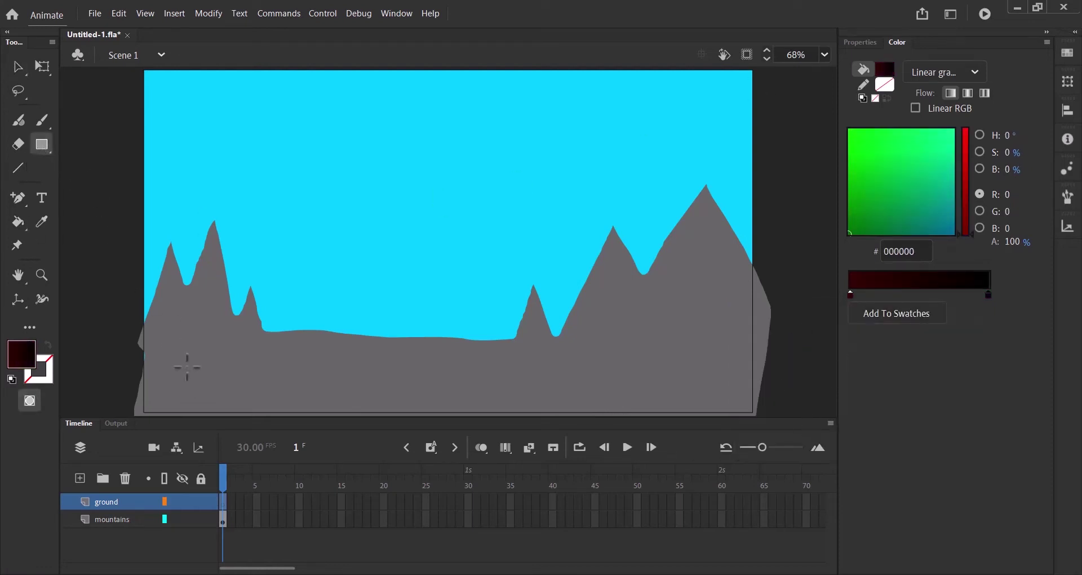
pyautogui.click(849, 42)
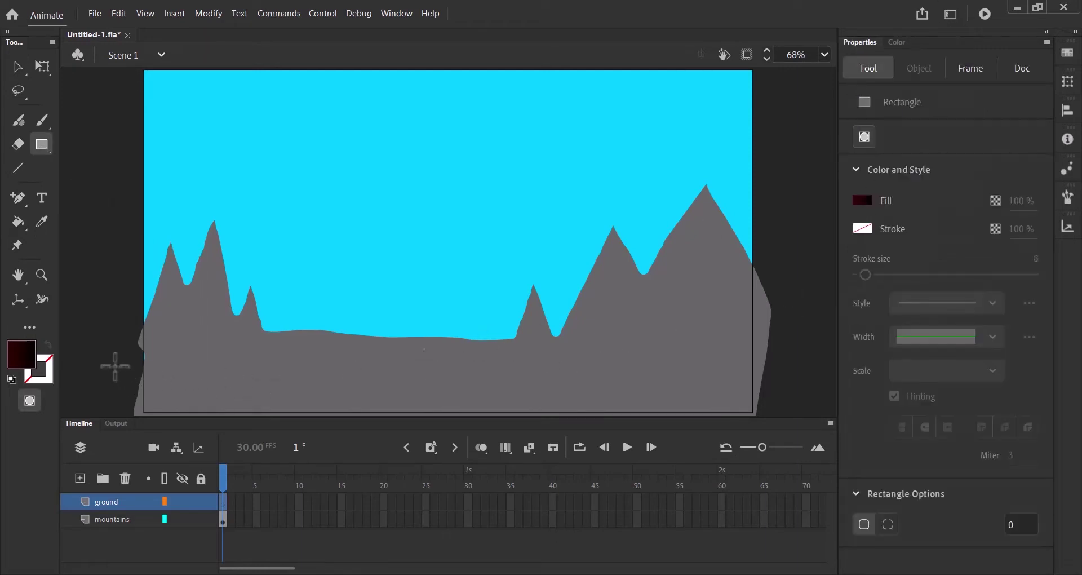
pyautogui.moveTo(115, 366)
pyautogui.mouseDown()
pyautogui.moveTo(125, 394)
pyautogui.moveTo(272, 413)
pyautogui.moveTo(585, 379)
pyautogui.moveTo(784, 416)
pyautogui.mouseUp()
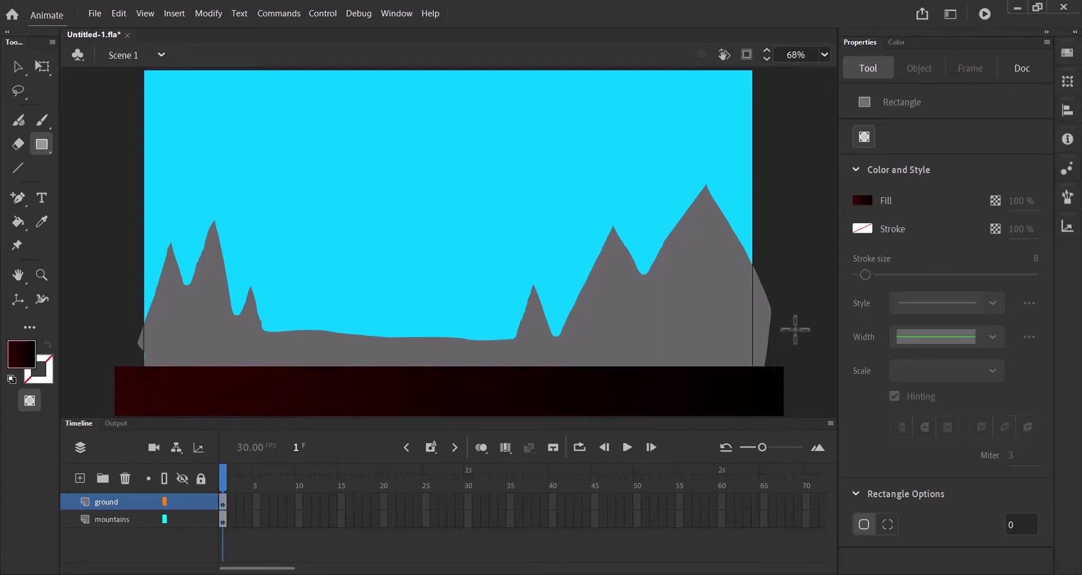
# Rotate the ground rectangle 90 degrees counterclockwise with Free Transform and resize it to about 1302 by 135 px along the stage's lower edge.
pyautogui.click(825, 54)
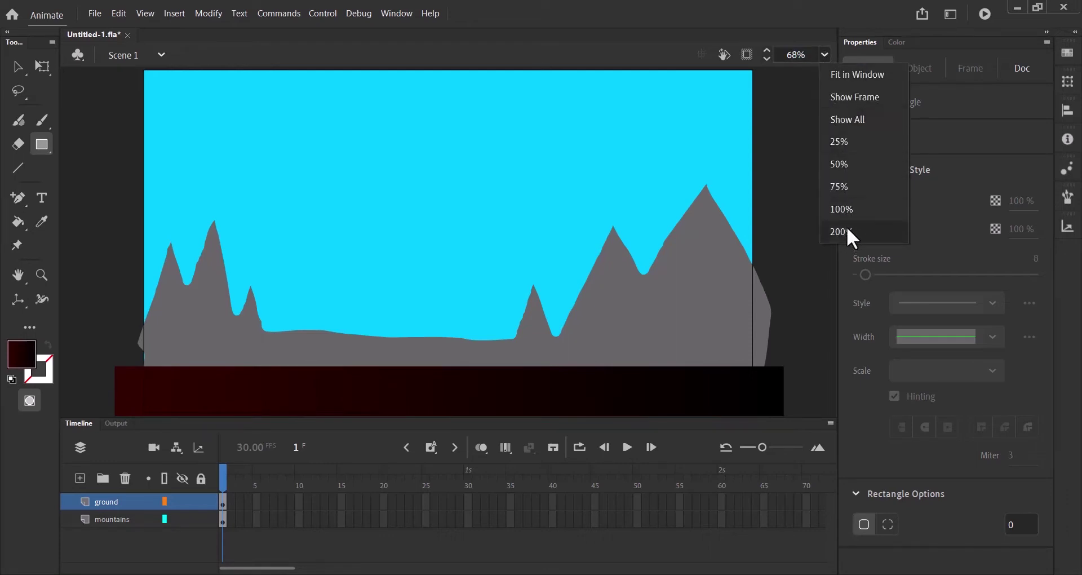
pyautogui.click(845, 164)
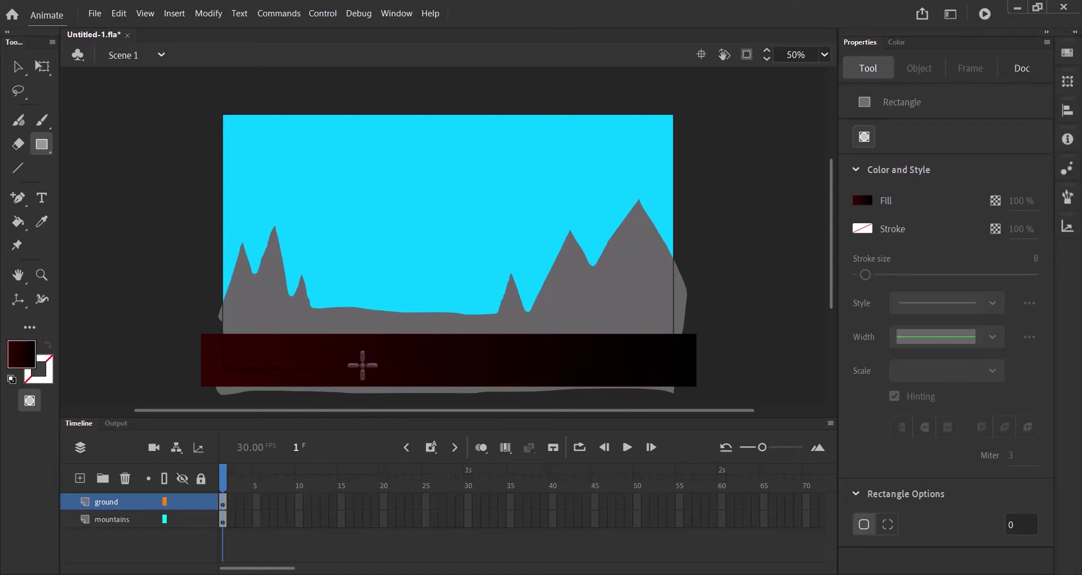
pyautogui.click(43, 65)
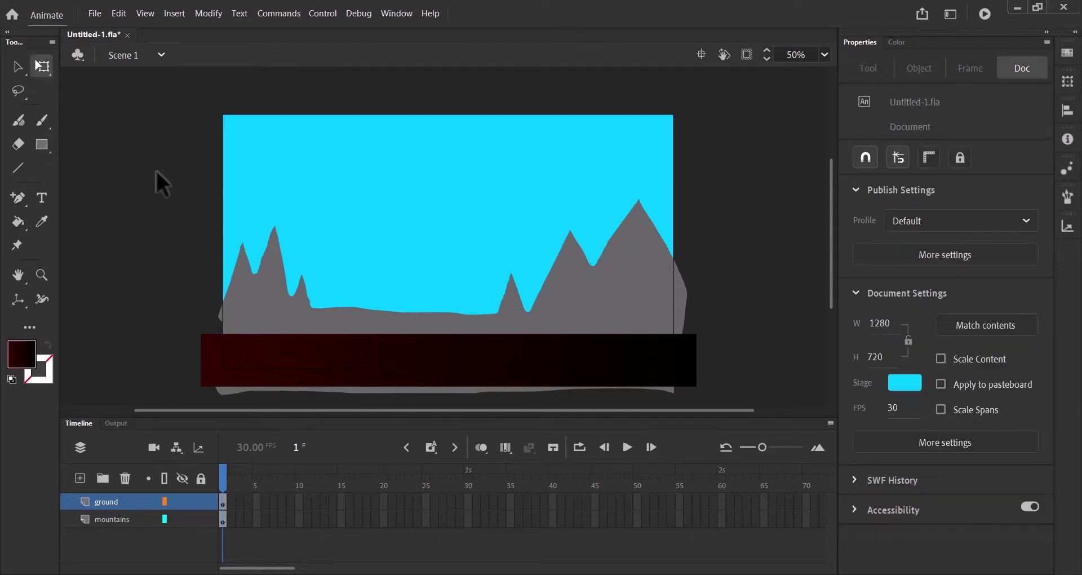
pyautogui.click(397, 355)
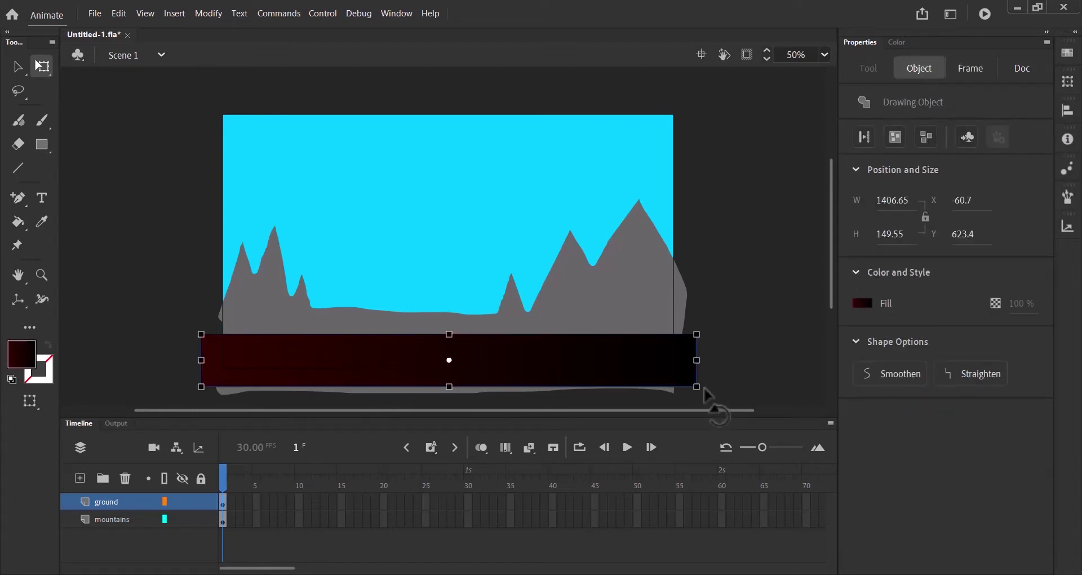
pyautogui.moveTo(705, 387); pyautogui.dragTo(465, 203)
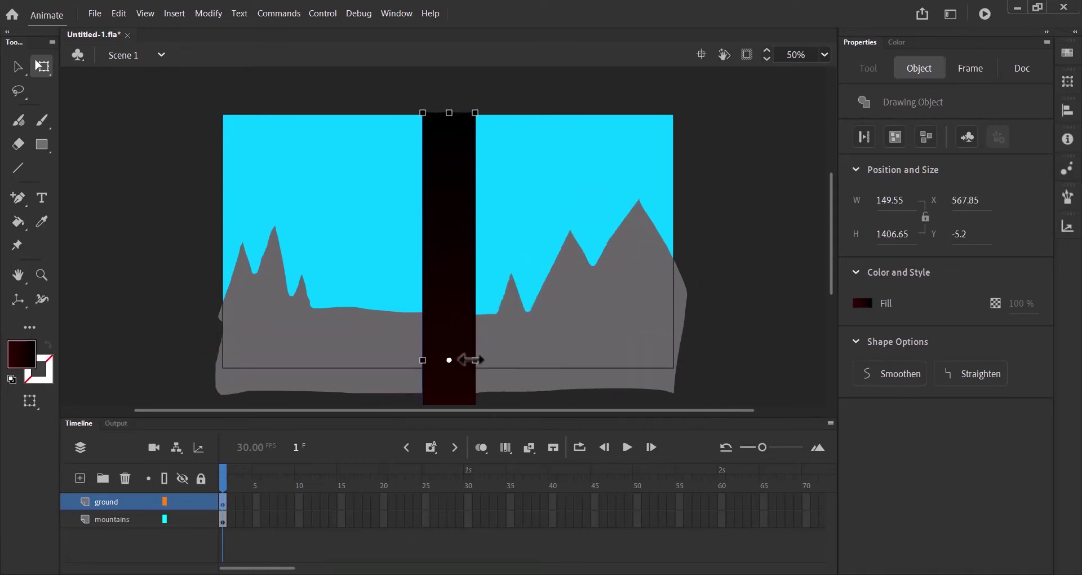
pyautogui.moveTo(472, 360); pyautogui.dragTo(679, 359)
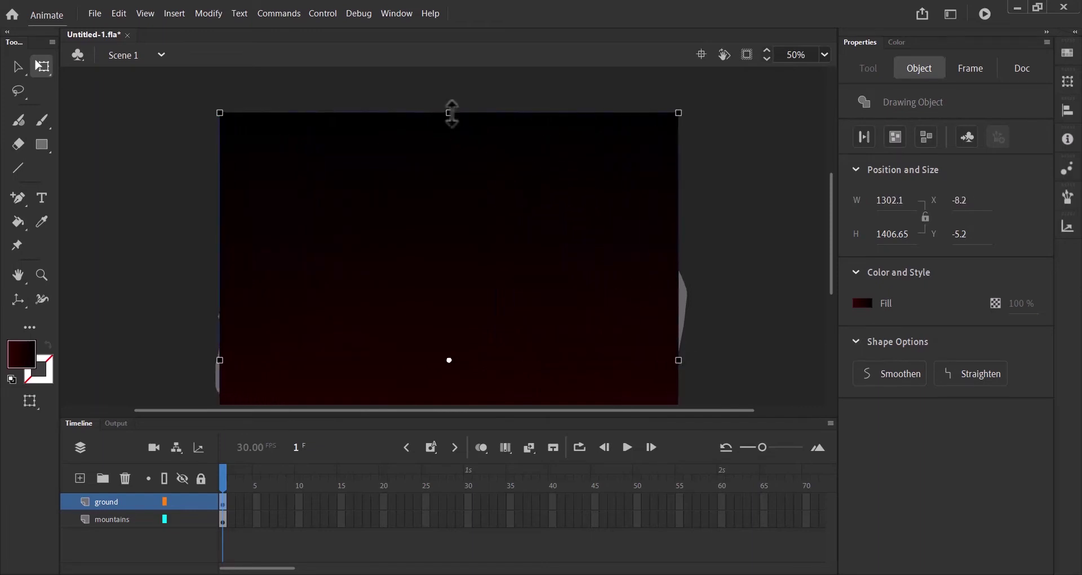
pyautogui.moveTo(452, 113); pyautogui.dragTo(459, 338)
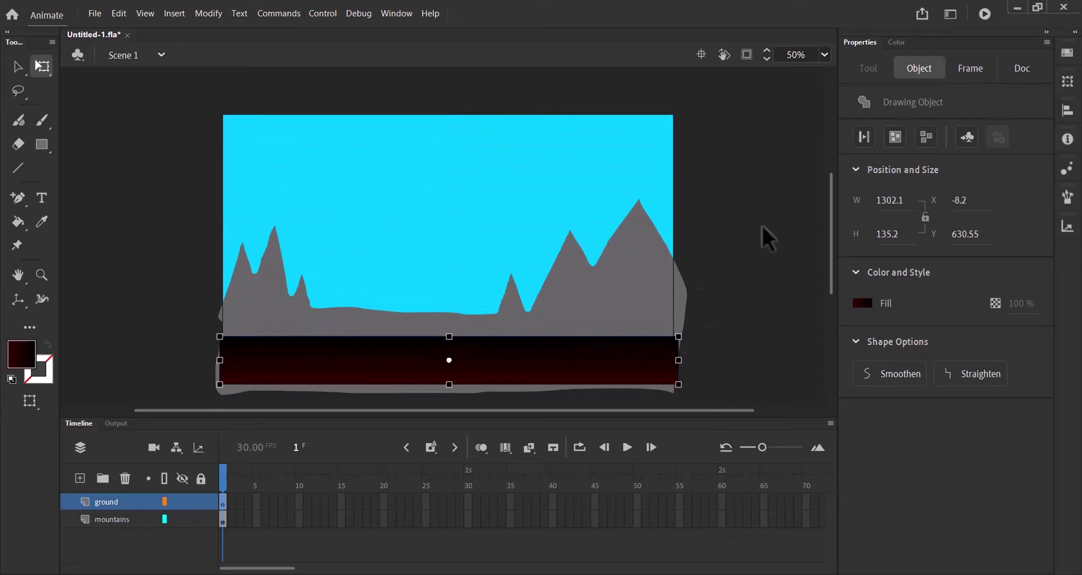
pyautogui.click(826, 55)
pyautogui.click(829, 75)
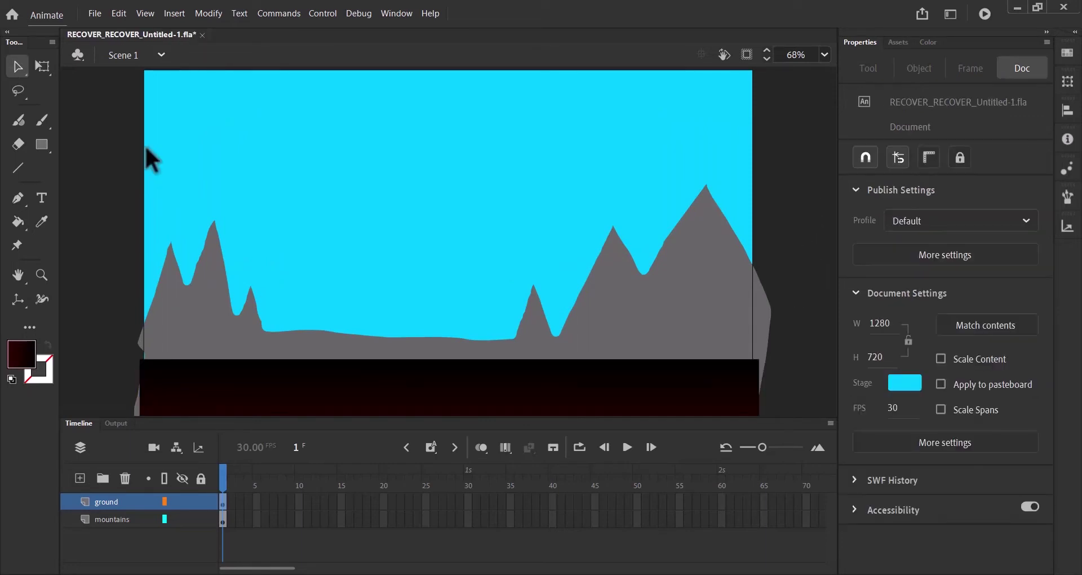
# Stretch the ground rectangle upward to a height of about 272 px so it meets the base of the mountains.
pyautogui.click(354, 384)
pyautogui.click(43, 66)
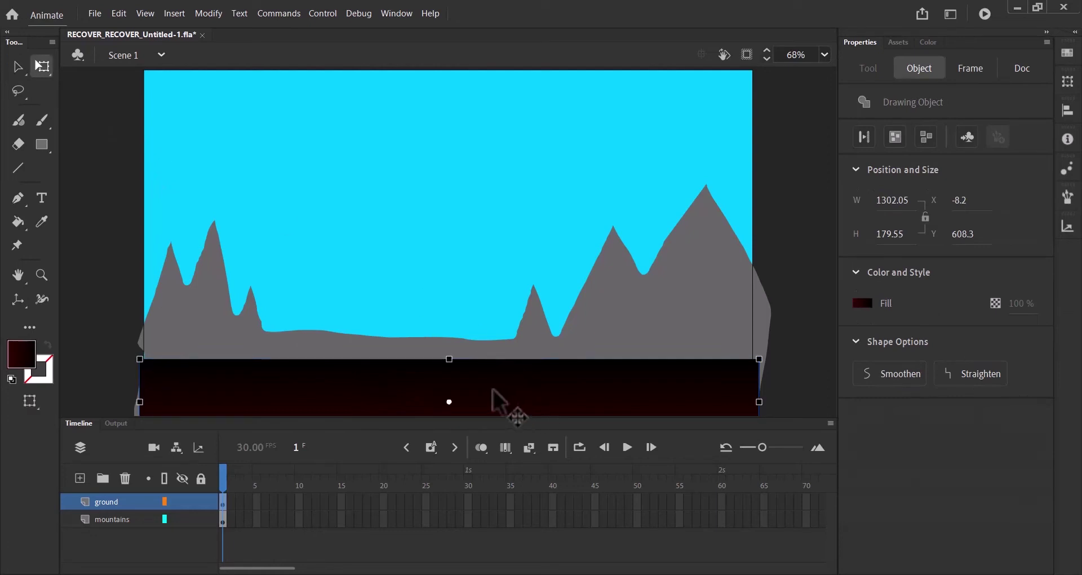
pyautogui.moveTo(456, 357); pyautogui.dragTo(452, 344)
pyautogui.press('v')
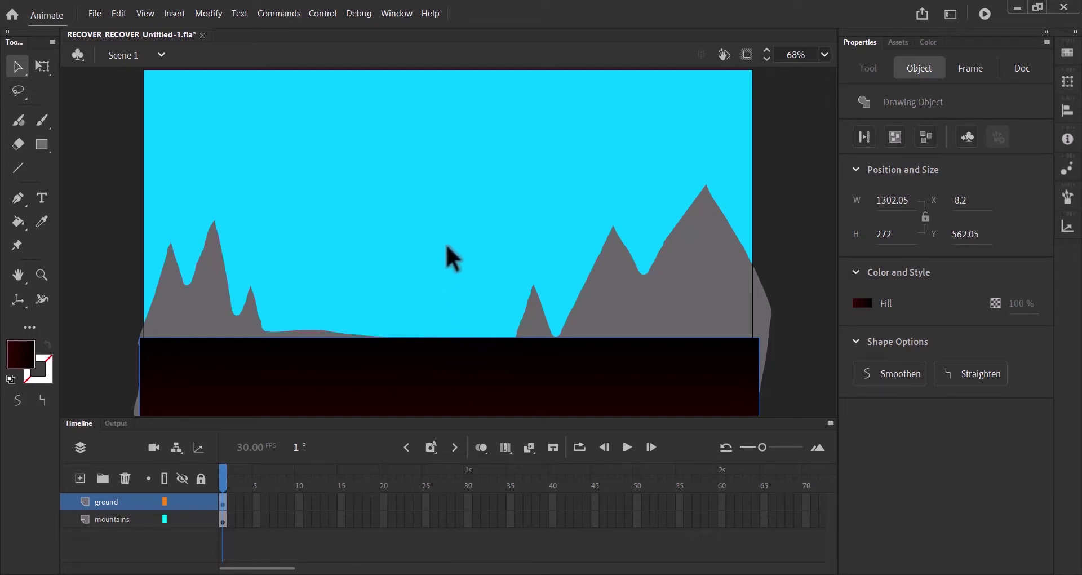
# Add a new layer above the ground layer and name it sun.
pyautogui.click(79, 479)
pyautogui.doubleClick(111, 502)
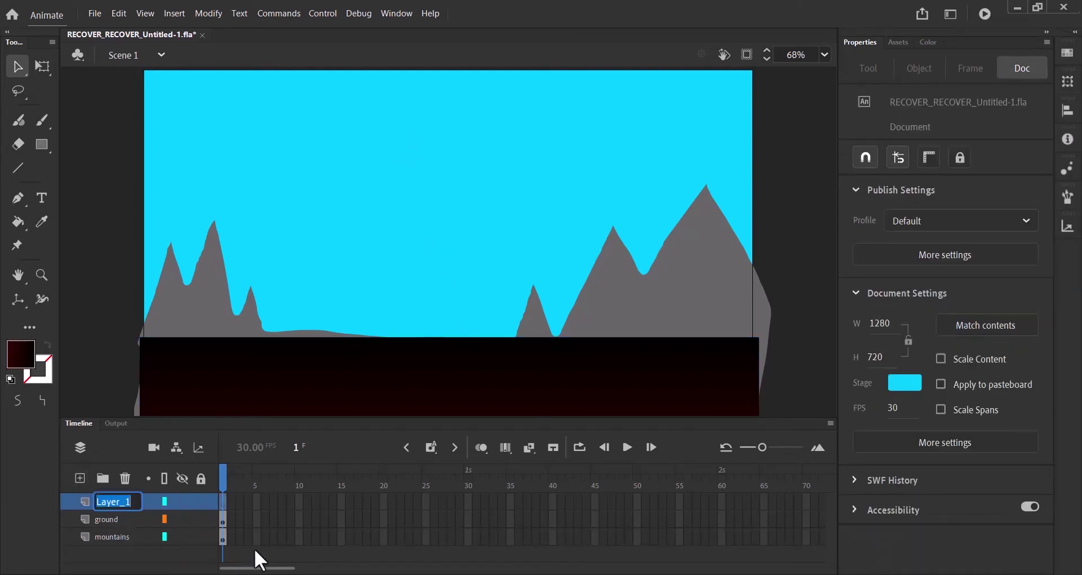
pyautogui.write('sun')
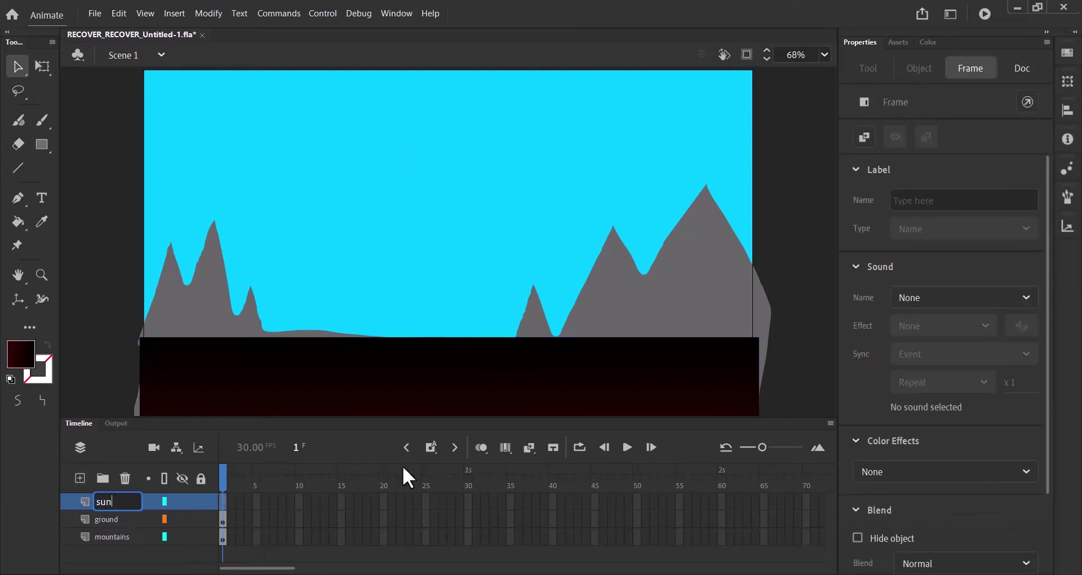
pyautogui.press('Return')
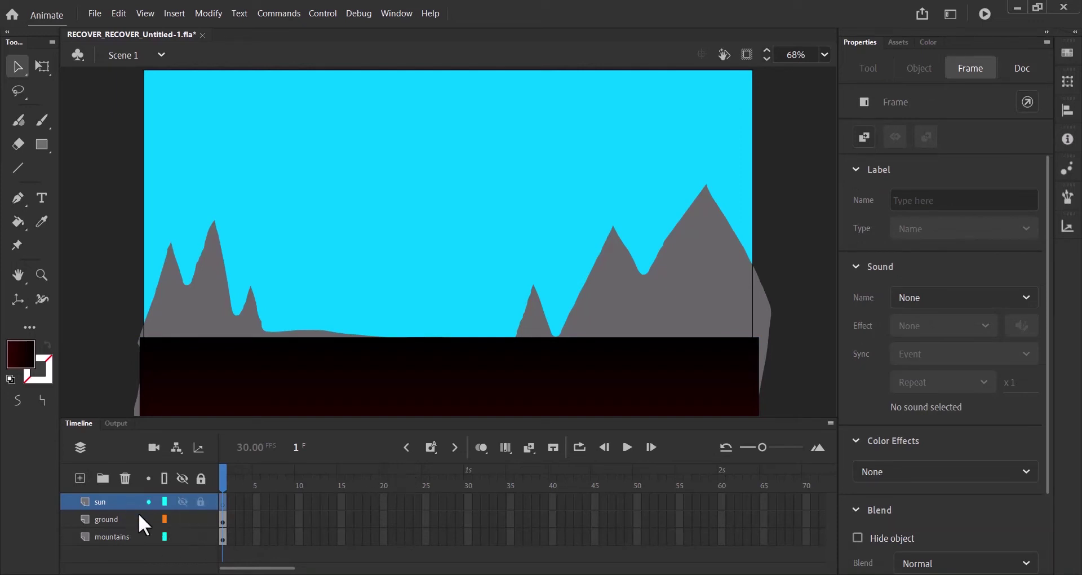
# Draw a yellow-filled circle with the Oval Tool in the sky above the tall mountains as the sun.
pyautogui.press('r')
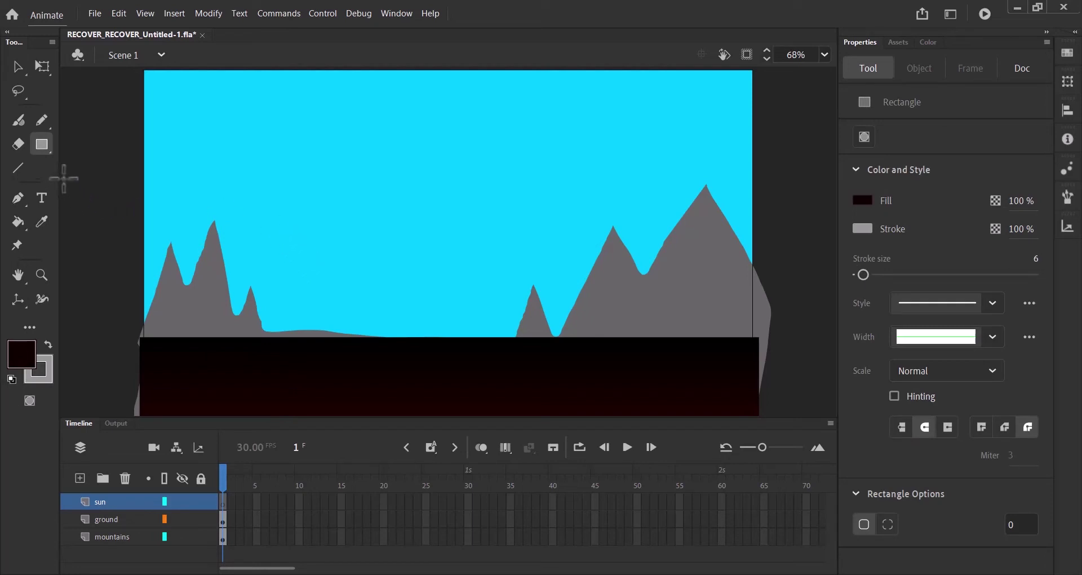
pyautogui.click(40, 148)
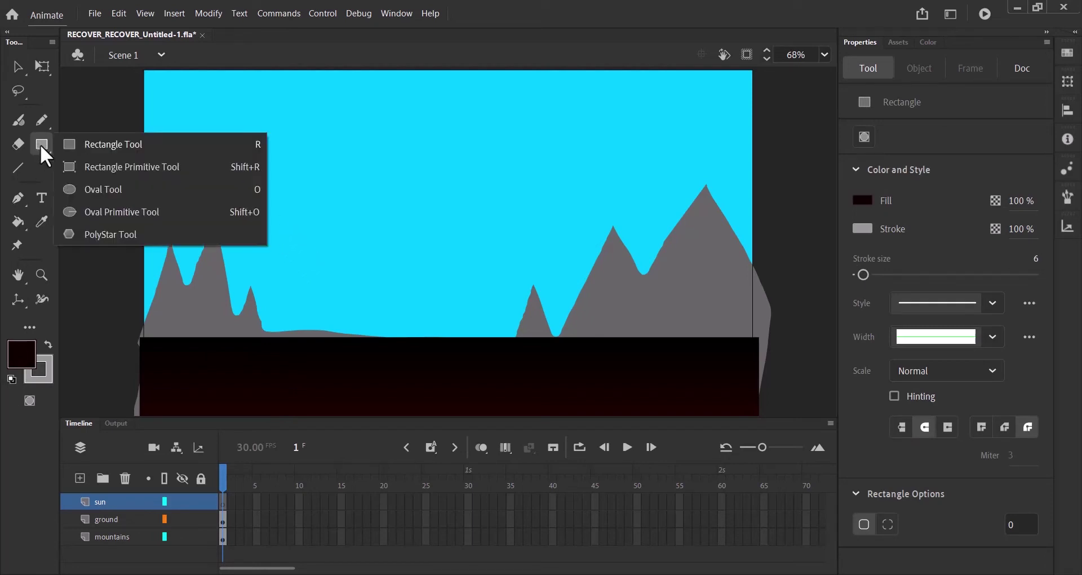
pyautogui.click(117, 194)
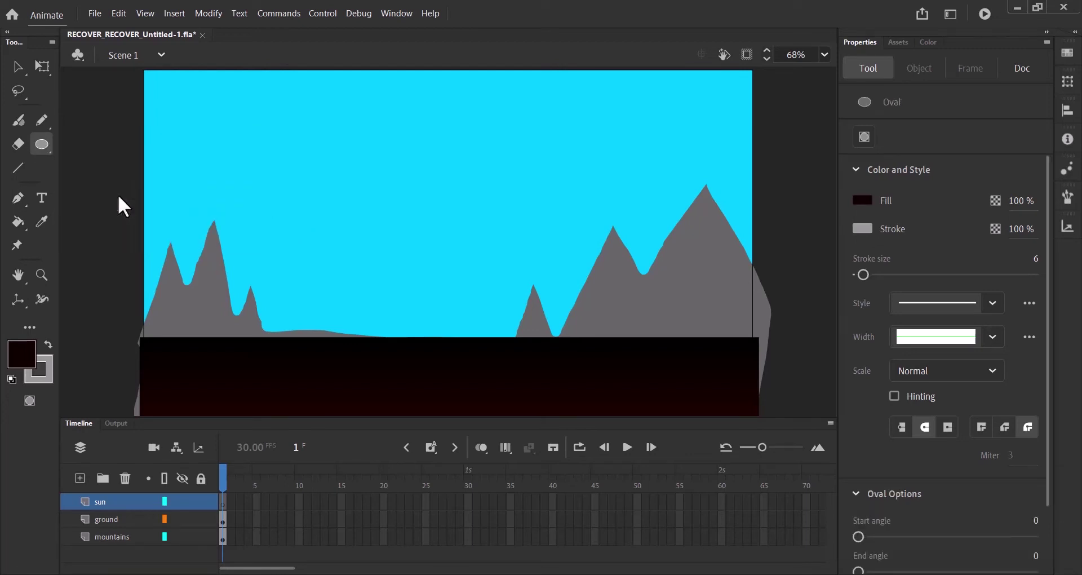
pyautogui.click(864, 200)
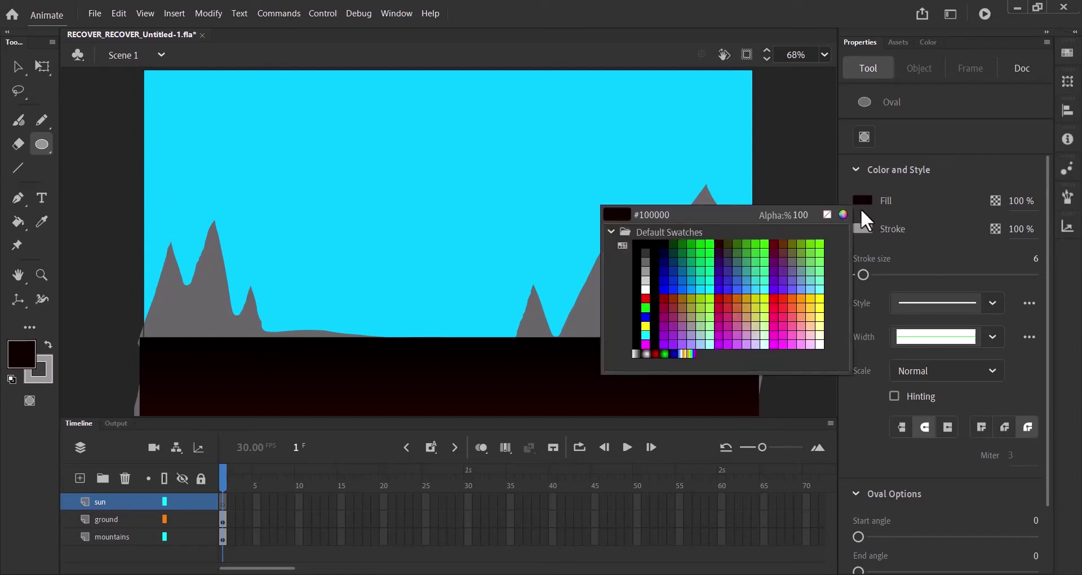
pyautogui.click(821, 298)
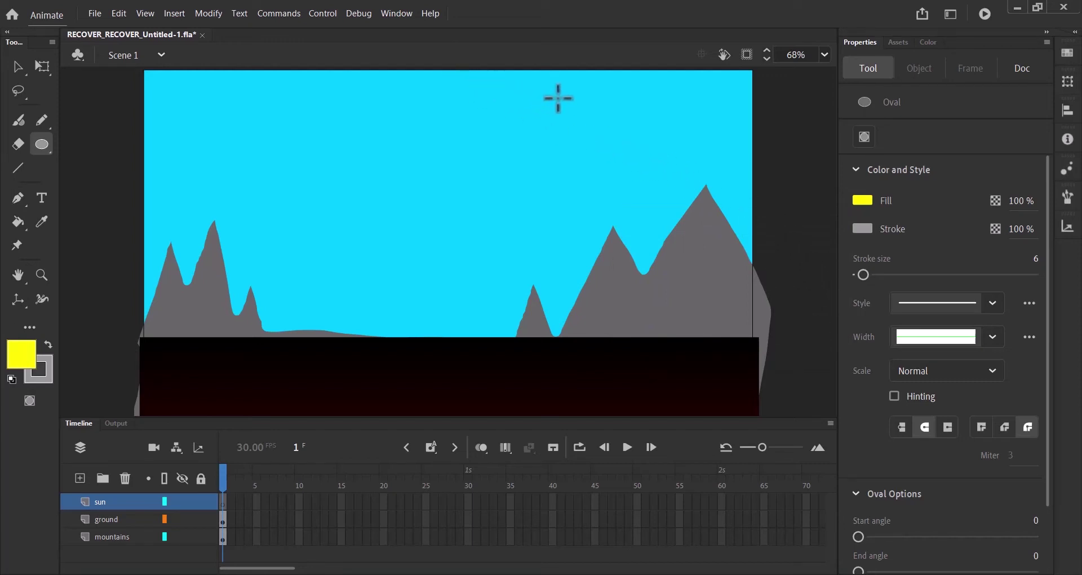
pyautogui.moveTo(558, 99); pyautogui.dragTo(667, 197)
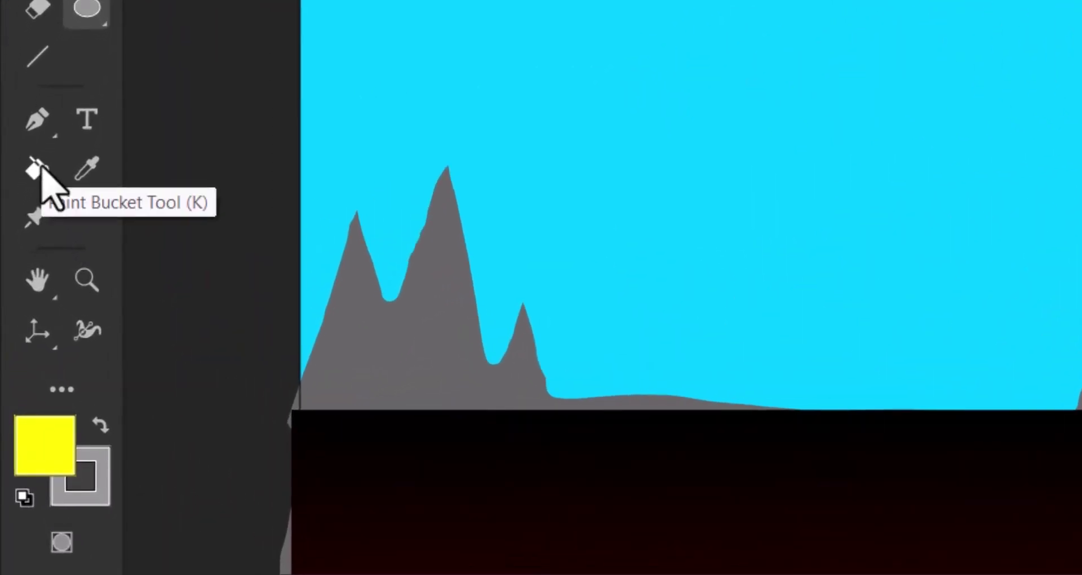
# Recolour the sun's grey outline orange with the Ink Bottle Tool.
pyautogui.click(37, 168)
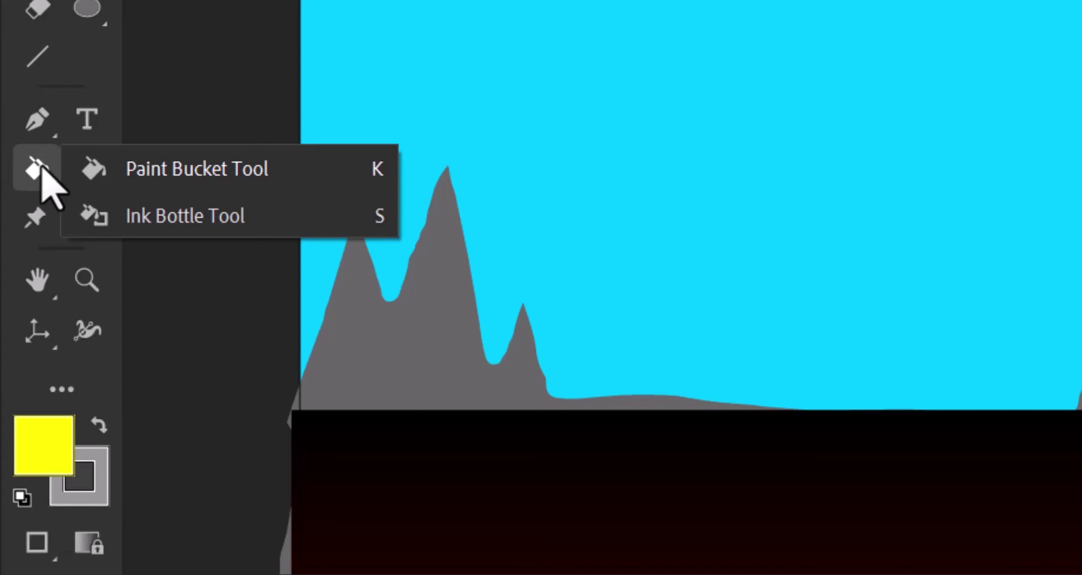
pyautogui.click(174, 217)
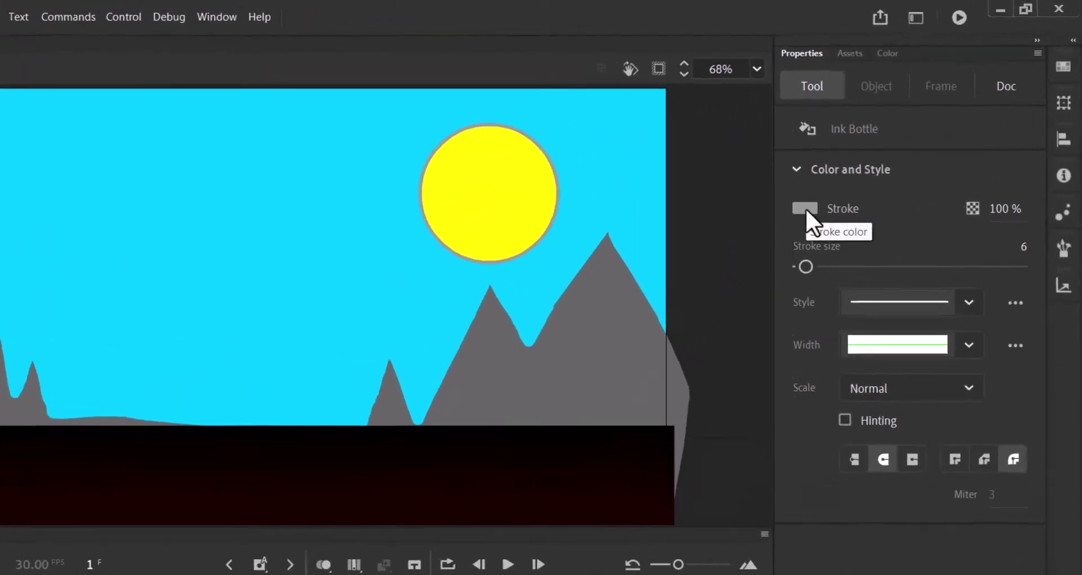
pyautogui.click(862, 166)
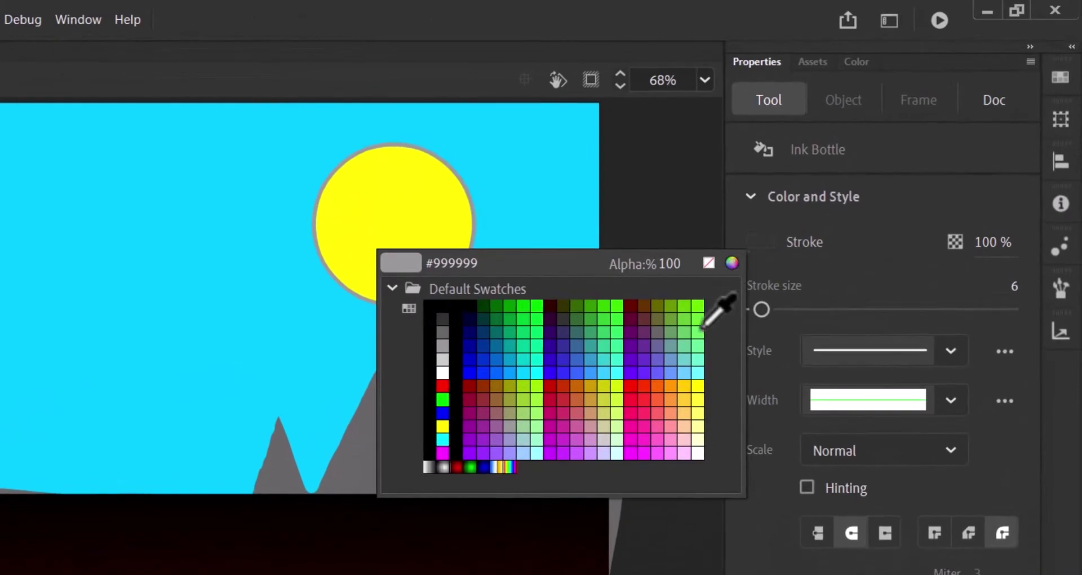
pyautogui.click(668, 398)
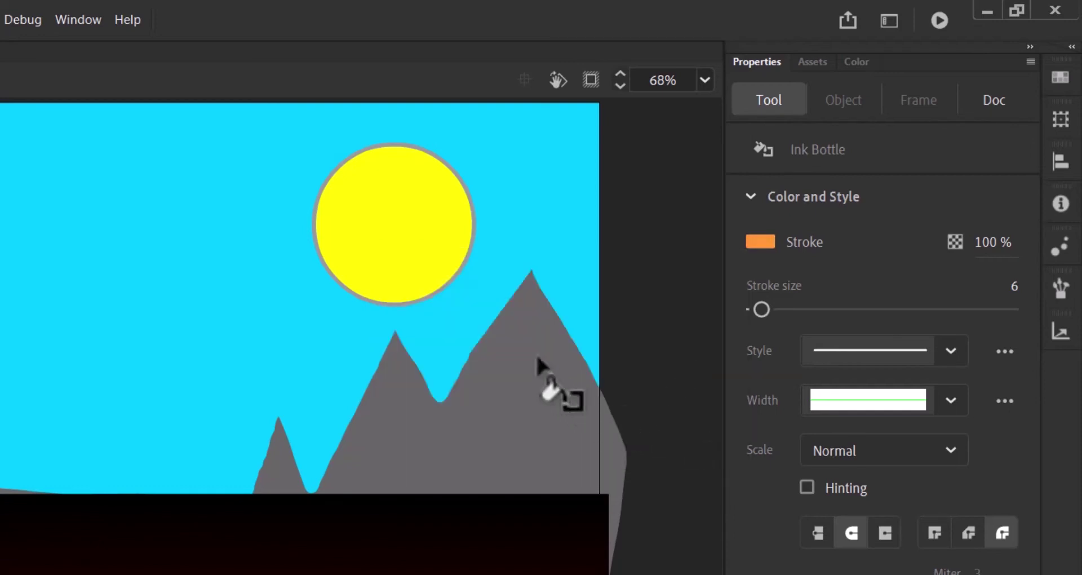
pyautogui.click(411, 221)
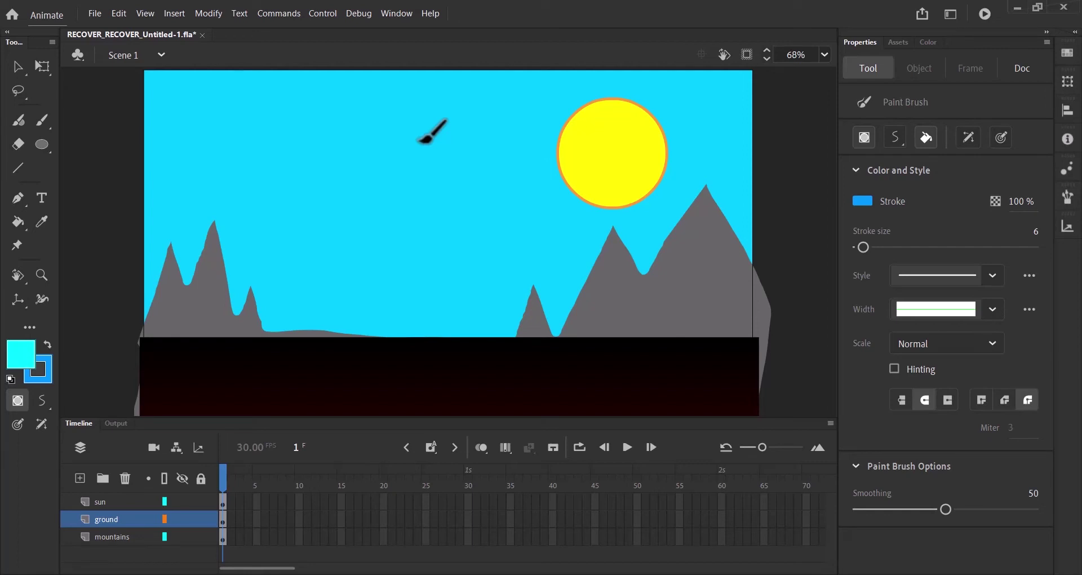
# Add the Paint Brush Tool to the toolbar from the extra drag-and-drop tools.
pyautogui.click(47, 121)
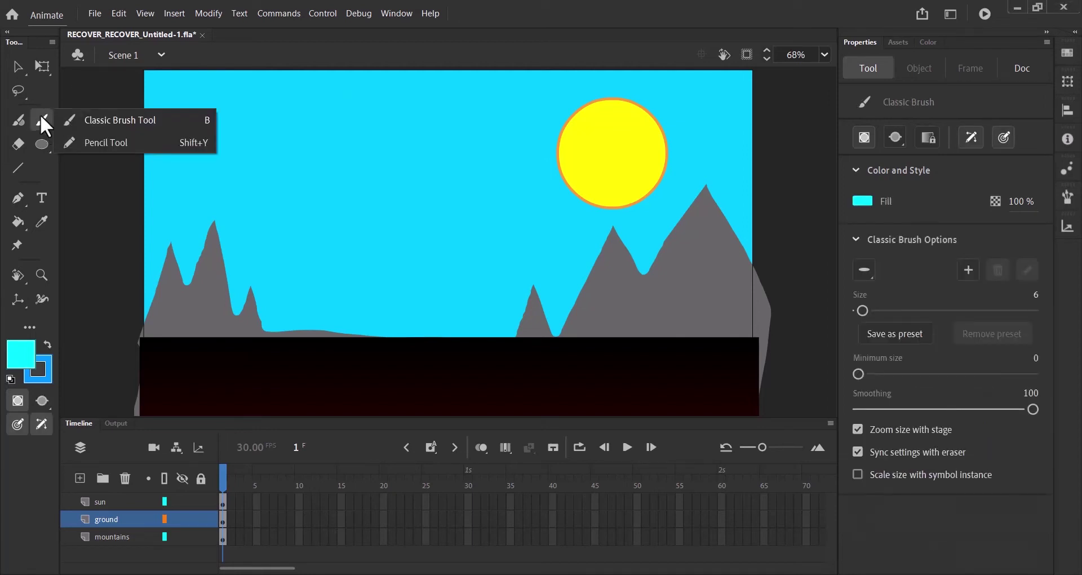
pyautogui.click(29, 327)
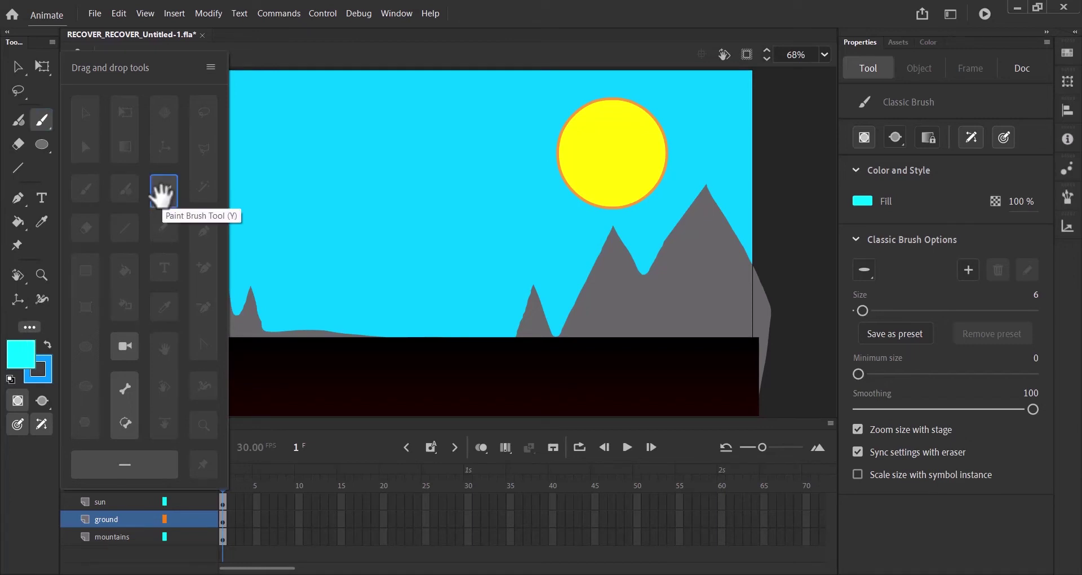
pyautogui.moveTo(162, 192); pyautogui.dragTo(42, 170)
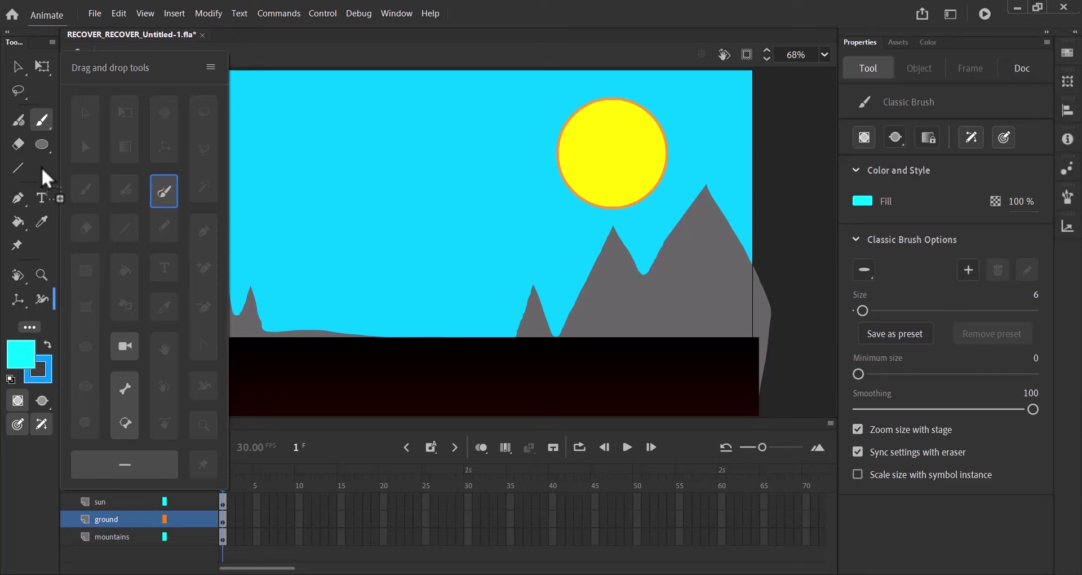
pyautogui.moveTo(42, 167); pyautogui.dragTo(41, 168)
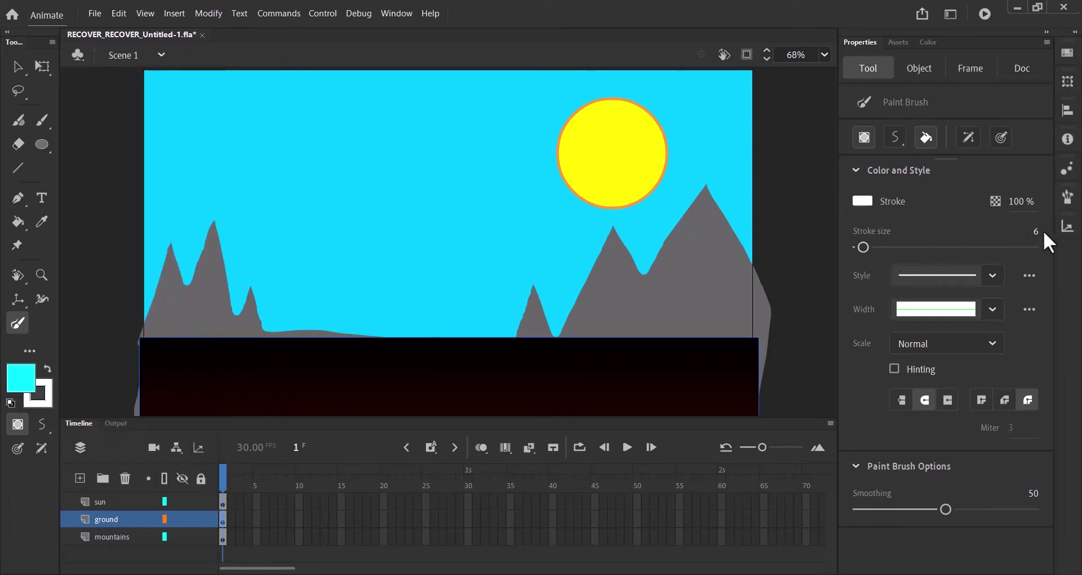
# Paint thin white highlight strokes over the mountains on the mountains layer, using the Paint Brush with a width profile tapered at both ends.
pyautogui.click(993, 309)
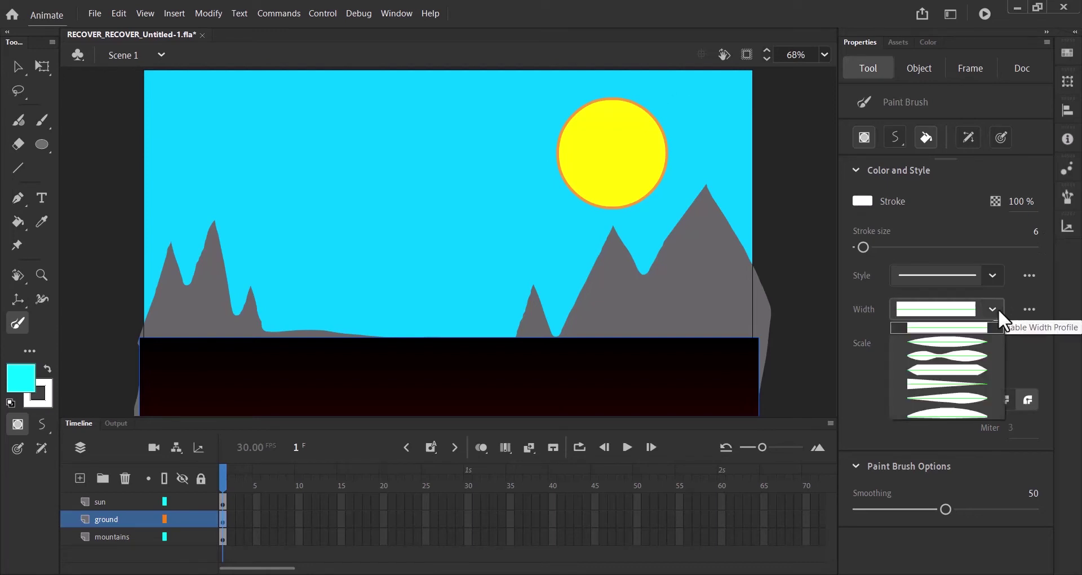
pyautogui.click(939, 343)
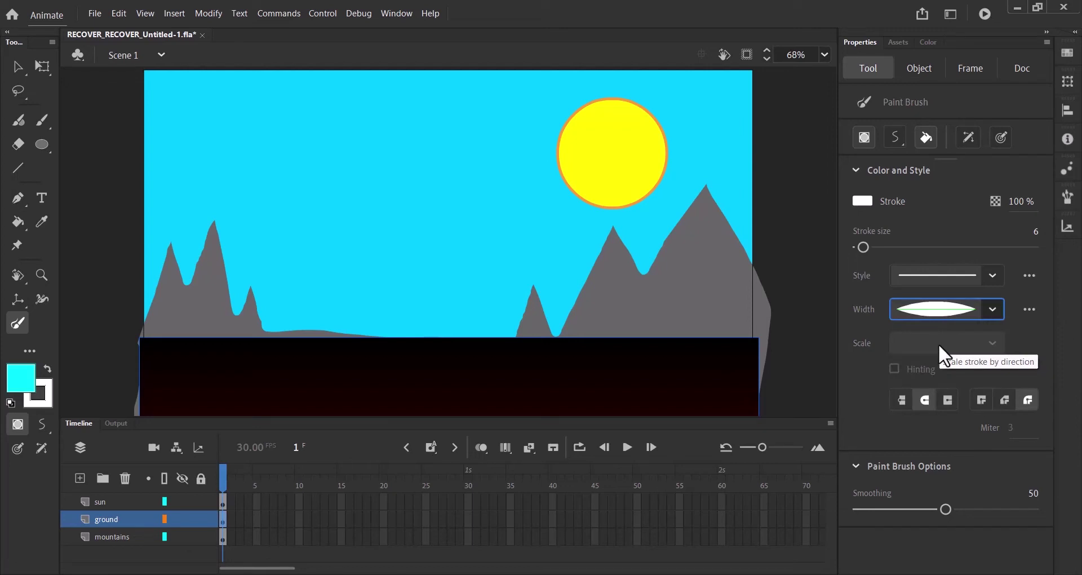
pyautogui.click(137, 542)
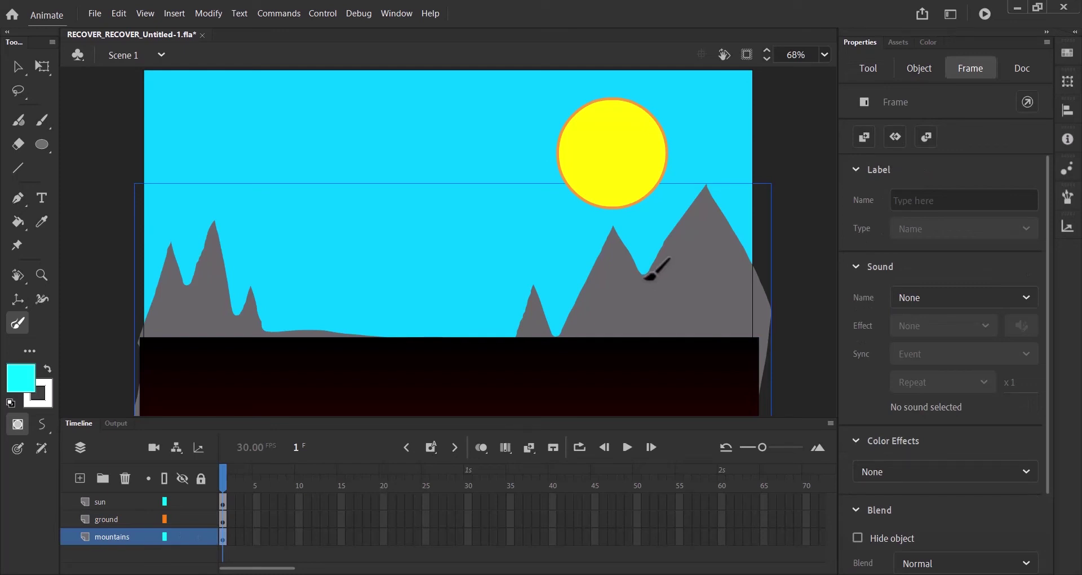
pyautogui.moveTo(645, 277); pyautogui.dragTo(679, 318)
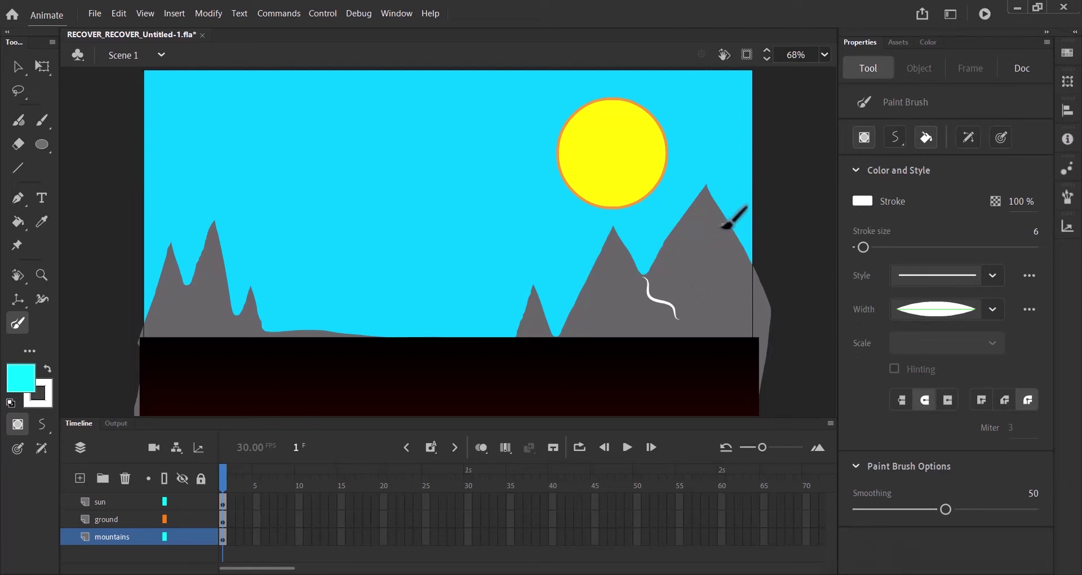
pyautogui.moveTo(723, 227); pyautogui.dragTo(686, 276)
pyautogui.moveTo(534, 316); pyautogui.dragTo(537, 327)
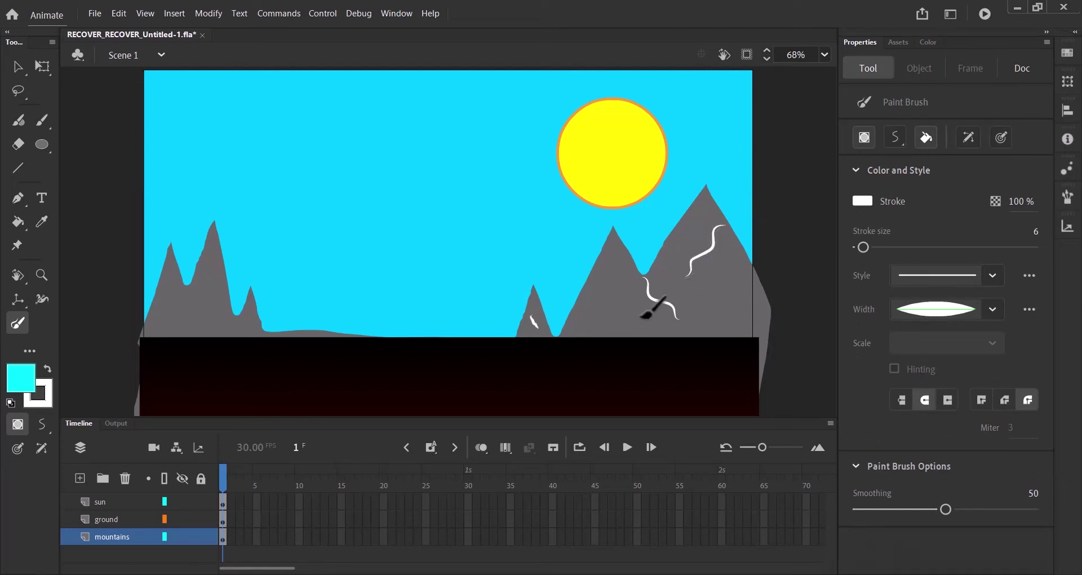
pyautogui.moveTo(186, 286)
pyautogui.mouseDown()
pyautogui.moveTo(207, 322)
pyautogui.moveTo(230, 332)
pyautogui.mouseUp()
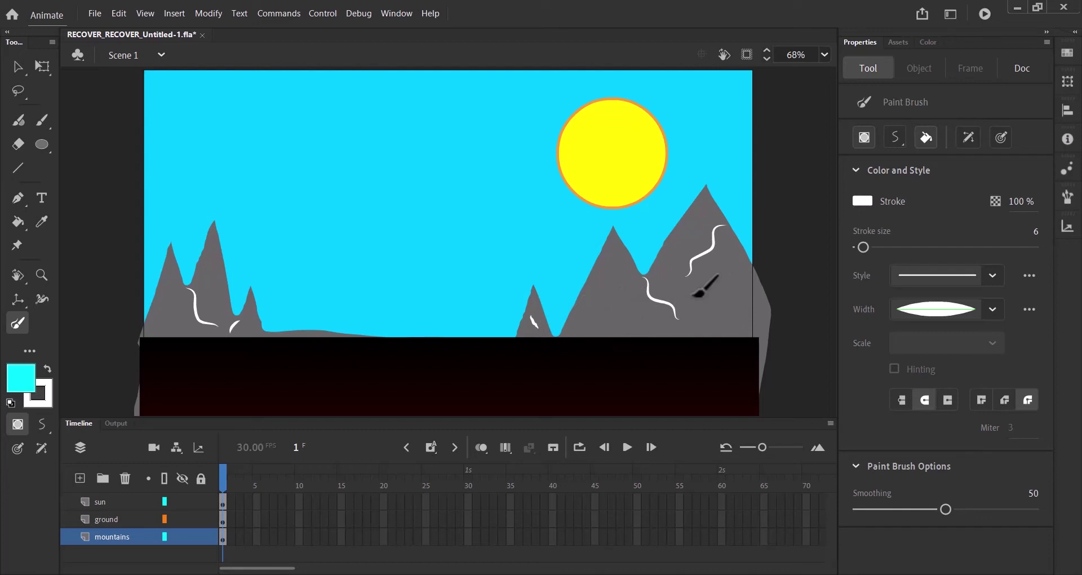
# Load the Banner 2 brush from the Brush Library's Decorative banners as the Paint Brush style.
pyautogui.click(395, 15)
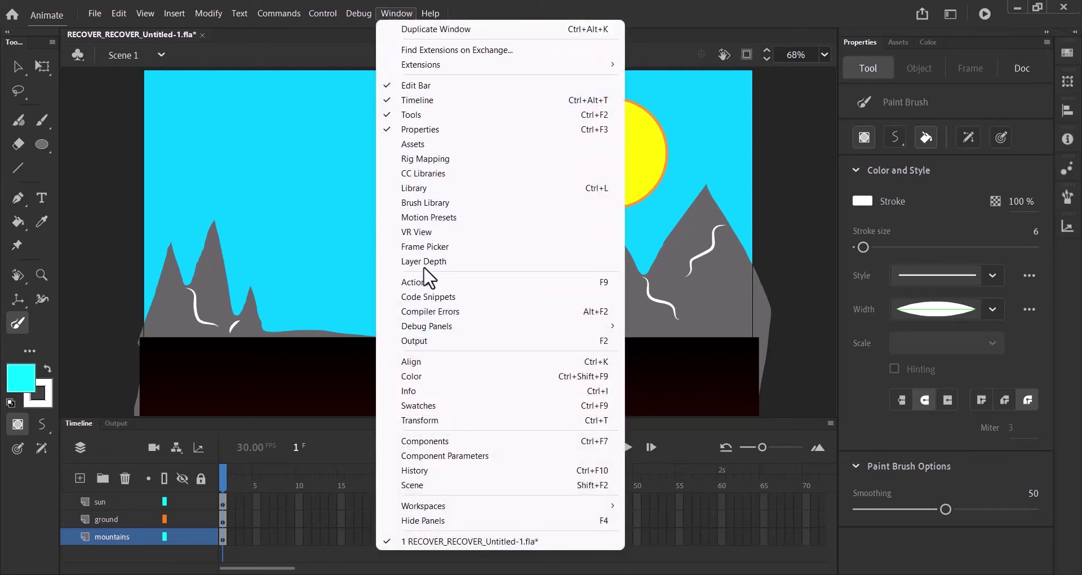
pyautogui.click(445, 204)
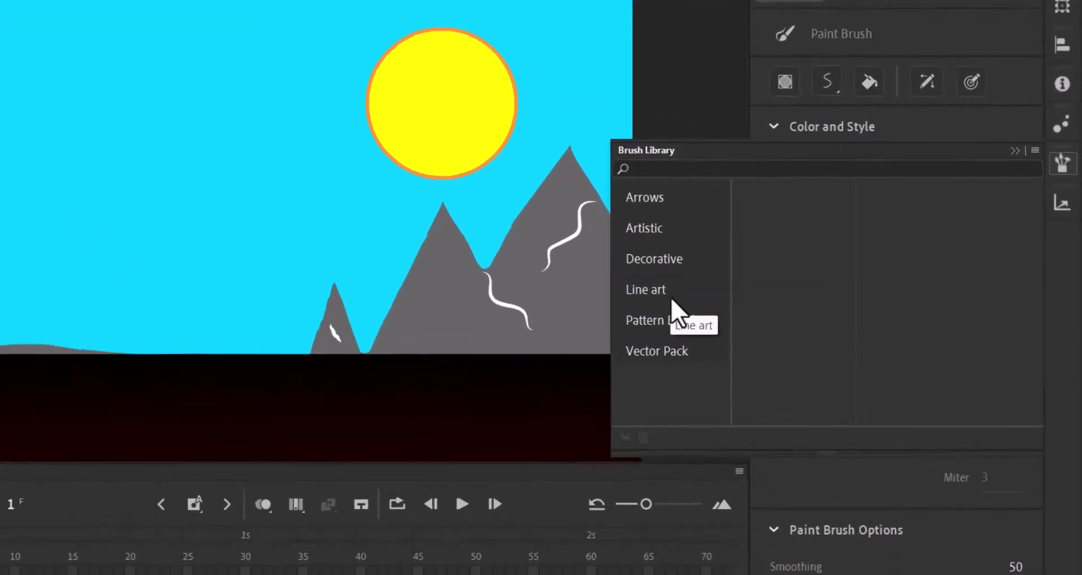
pyautogui.click(637, 260)
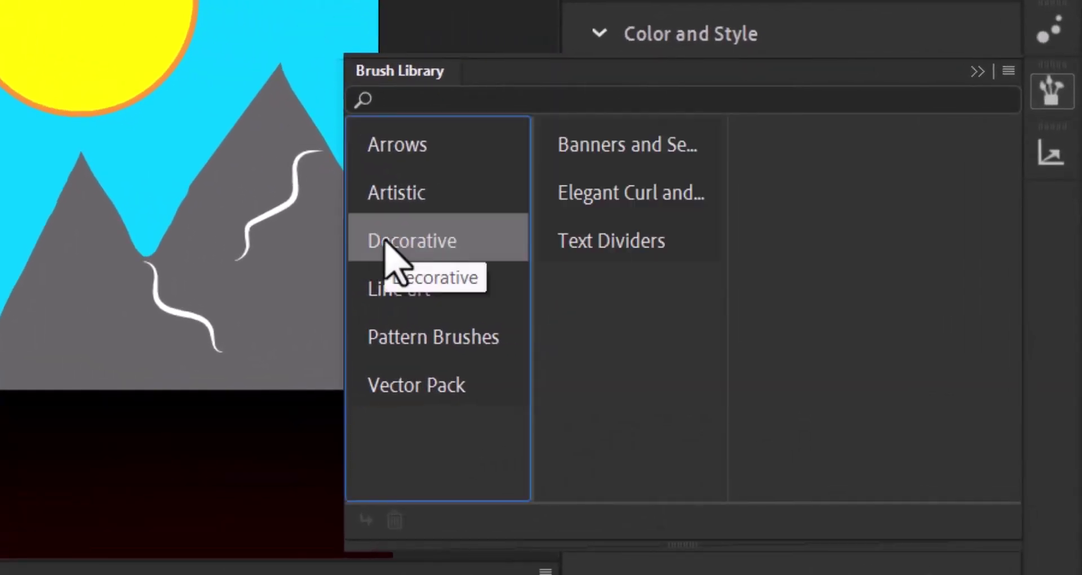
pyautogui.click(646, 145)
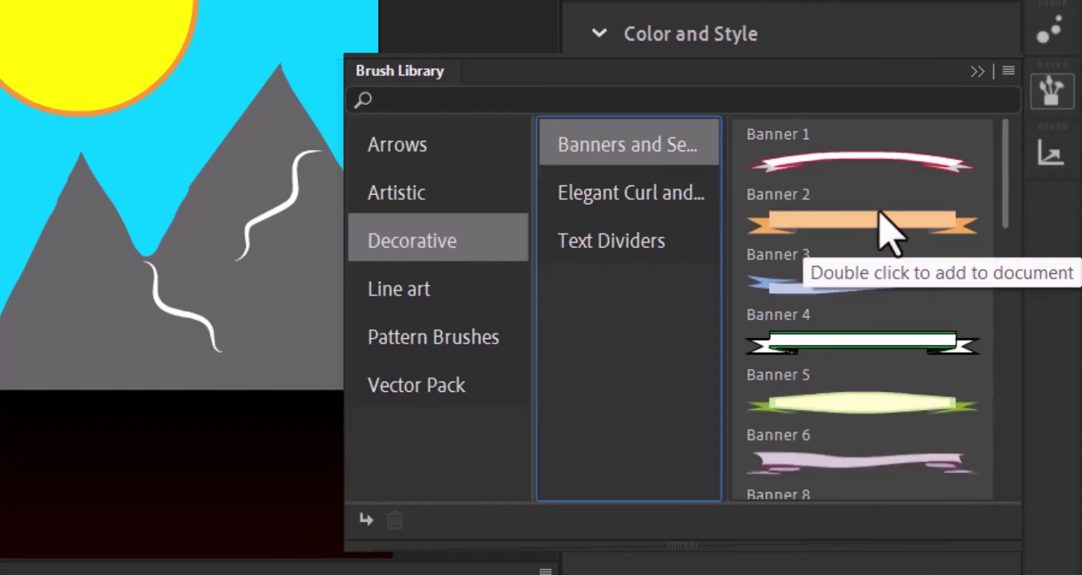
pyautogui.scroll(-5, 885, 223)
pyautogui.scroll(-2, 885, 228)
pyautogui.scroll(6, 881, 229)
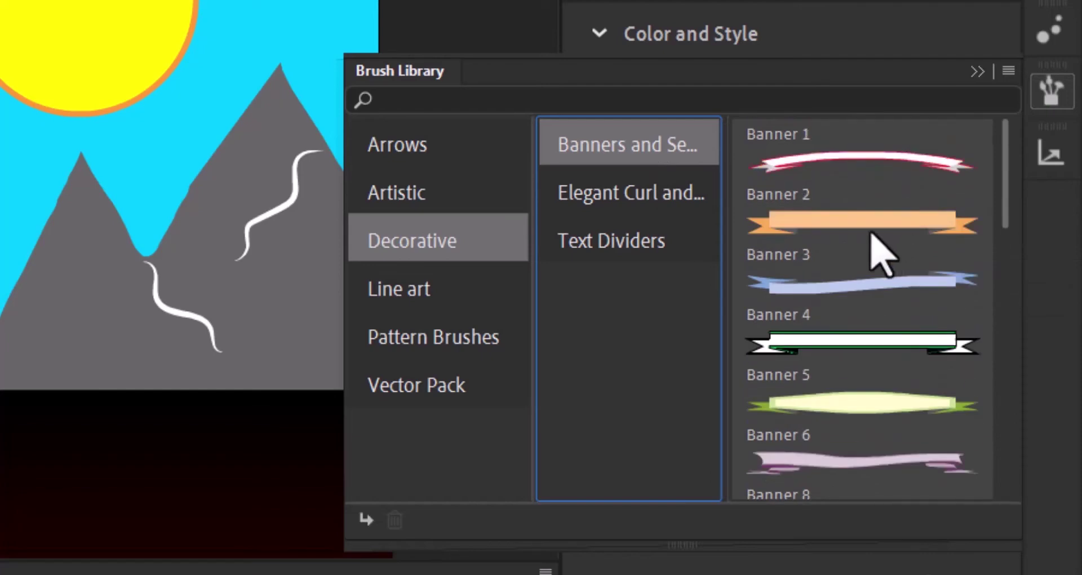
pyautogui.click(823, 234)
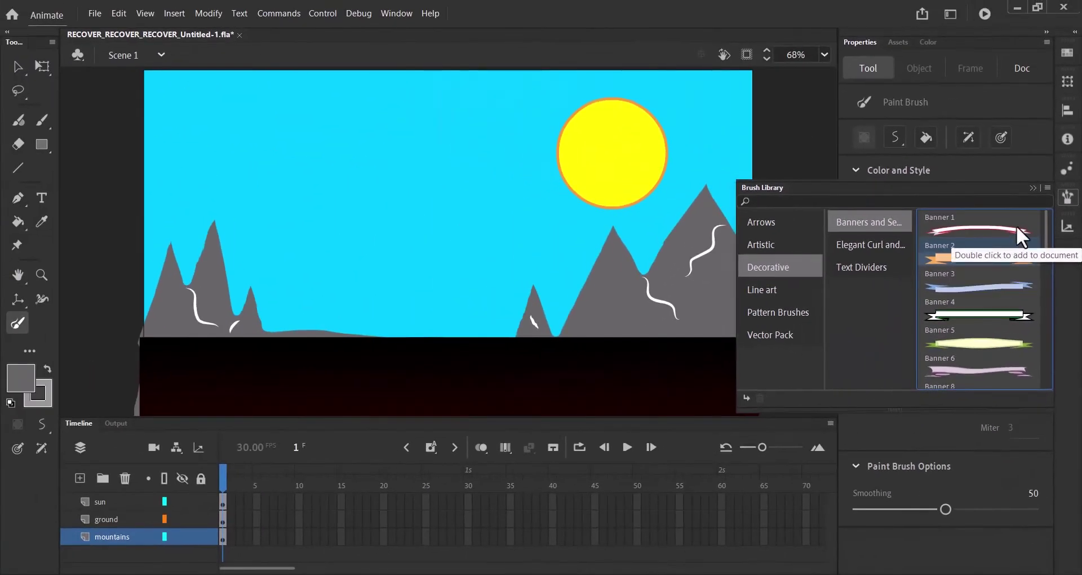
pyautogui.click(1033, 187)
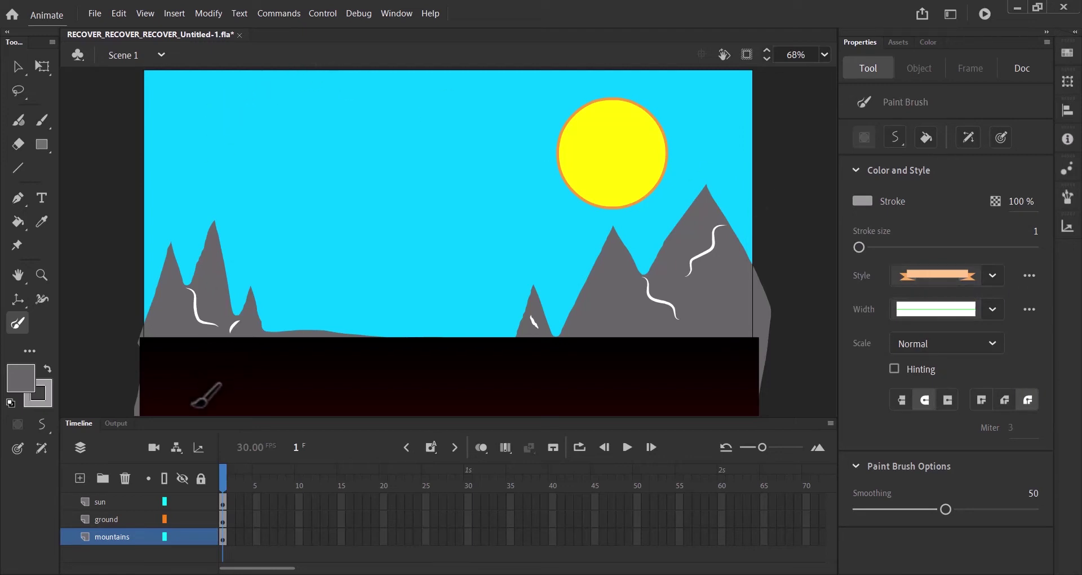
# Add a new layer above the mountains layer and name it banner.
pyautogui.click(79, 479)
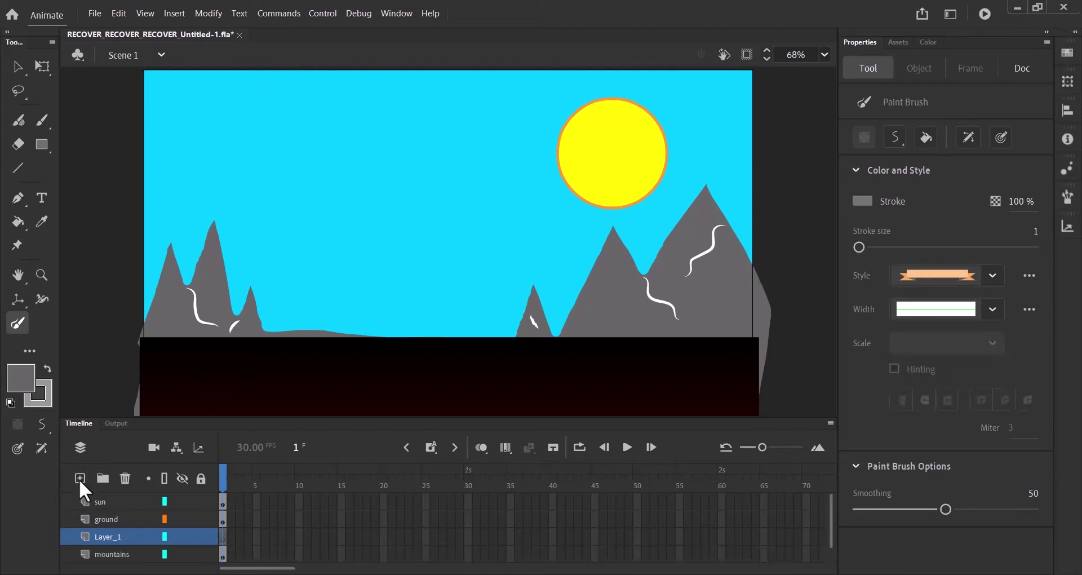
pyautogui.doubleClick(113, 537)
pyautogui.write('banner')
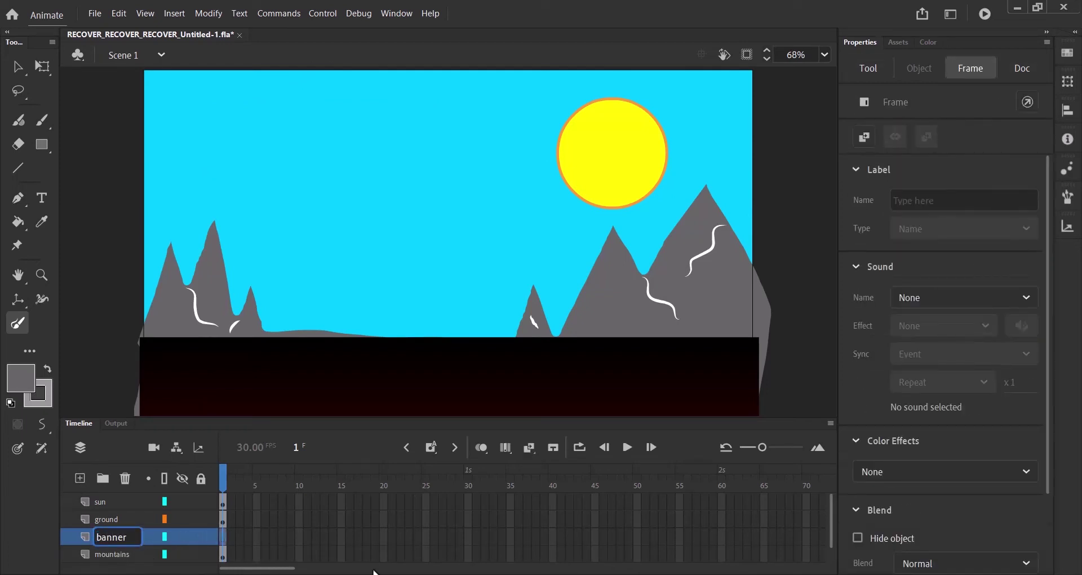
pyautogui.press('Return')
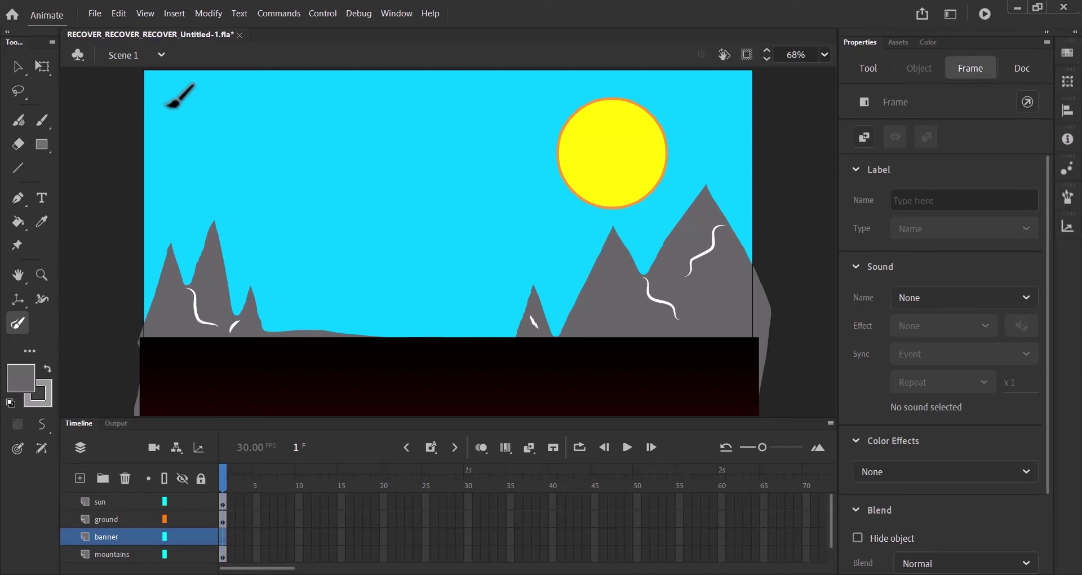
# Set the Paint Brush stroke size to 105 and paint a horizontal banner in the sky above the left mountains.
pyautogui.click(871, 70)
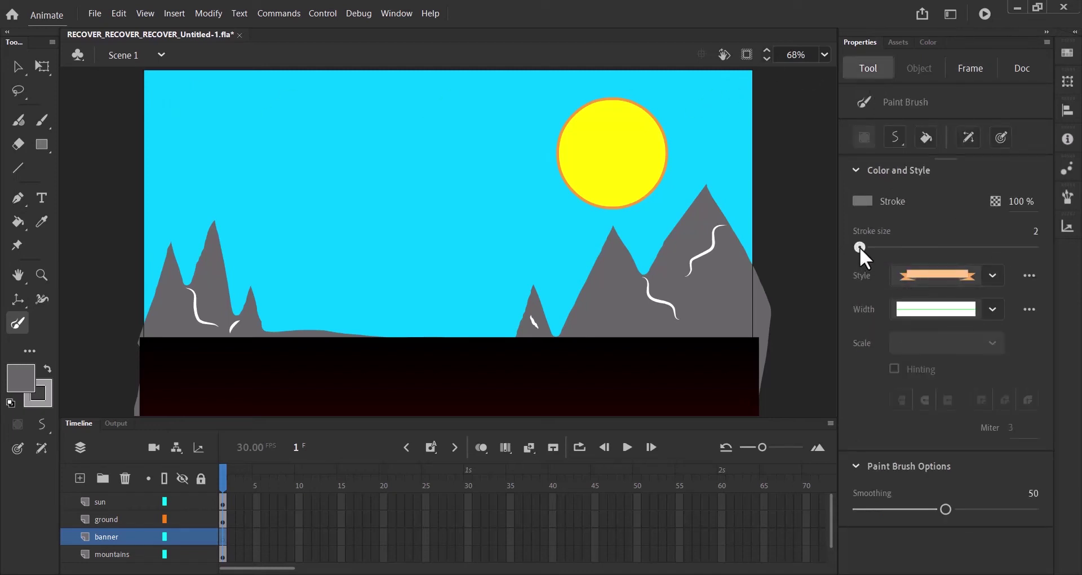
pyautogui.moveTo(859, 247); pyautogui.dragTo(949, 248)
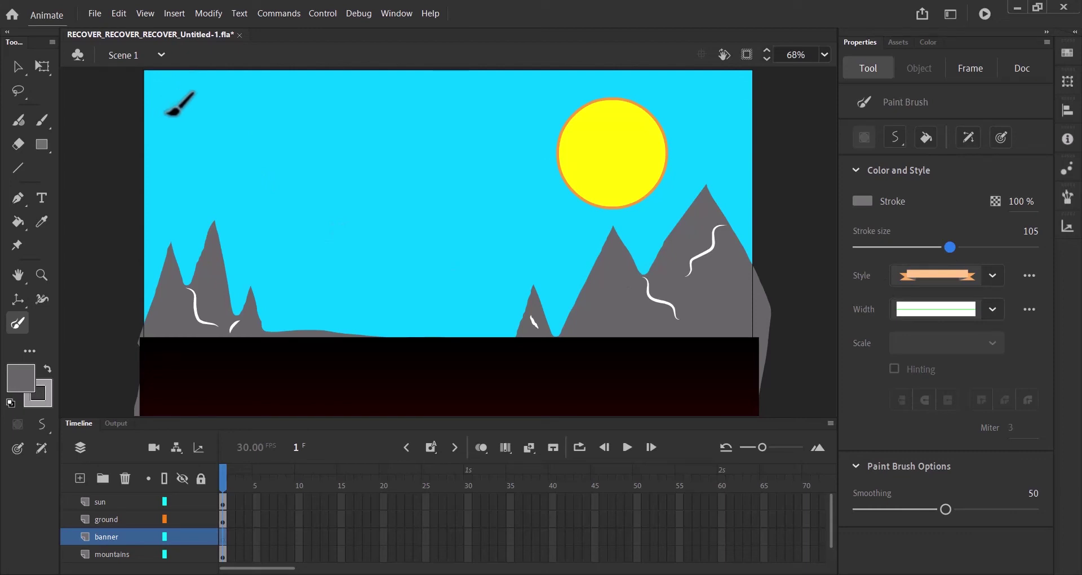
pyautogui.moveTo(167, 113); pyautogui.dragTo(370, 116)
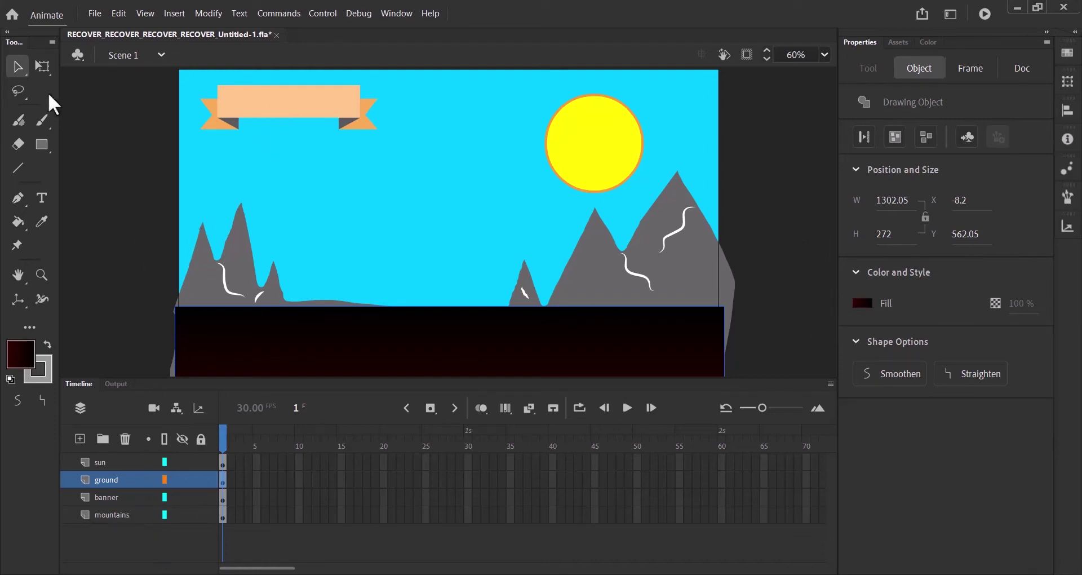
# Move the banner's transformation point to its left edge with Free Transform and stretch the banner rightward to about 600 px wide.
pyautogui.click(44, 66)
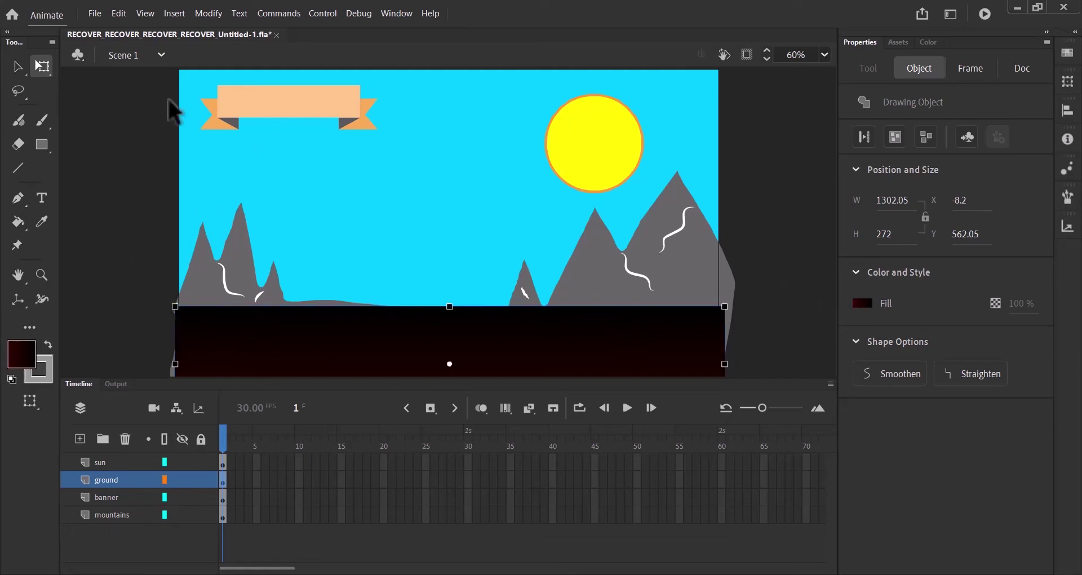
pyautogui.click(132, 496)
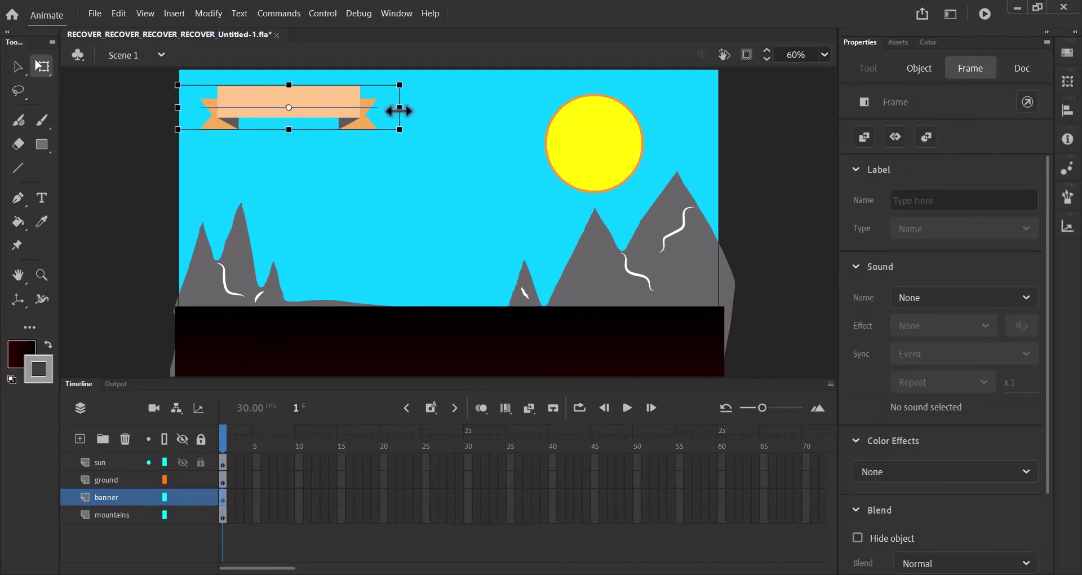
pyautogui.moveTo(399, 109); pyautogui.dragTo(443, 117)
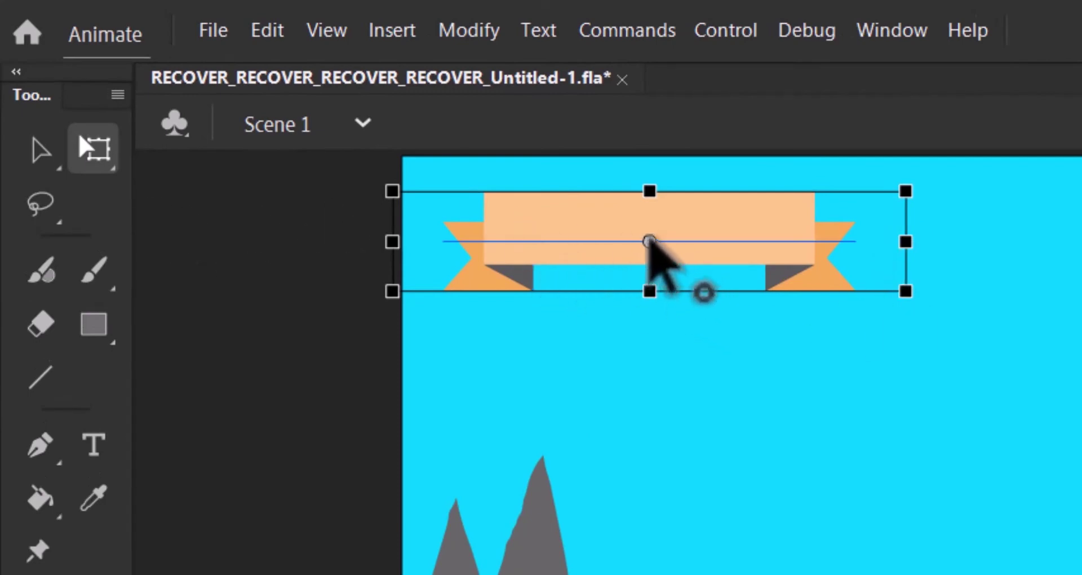
pyautogui.moveTo(646, 239); pyautogui.dragTo(400, 249)
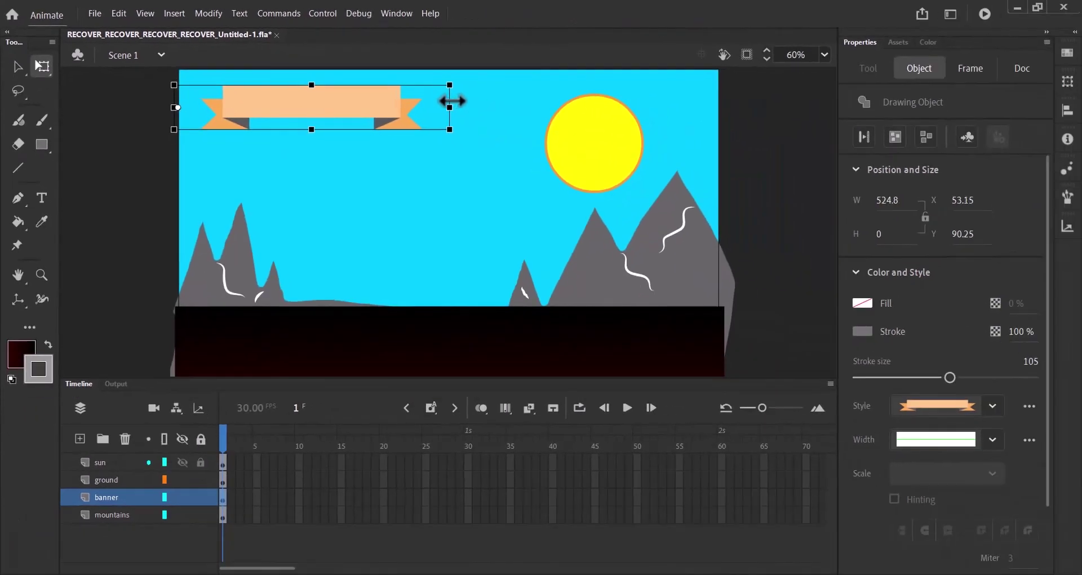
pyautogui.moveTo(452, 101); pyautogui.dragTo(488, 97)
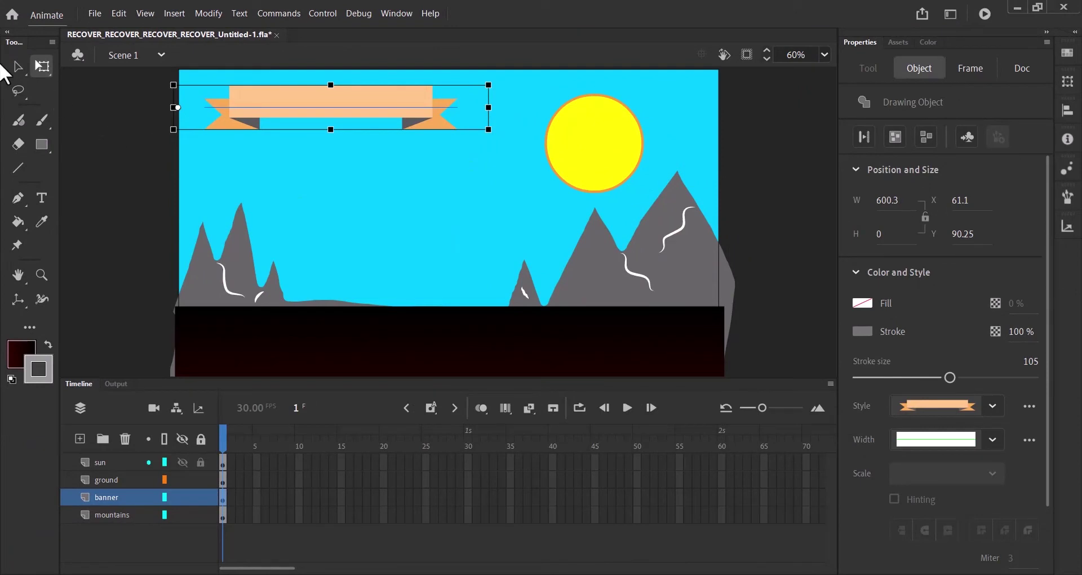
# Add a new layer above the banner layer and name it title.
pyautogui.click(24, 66)
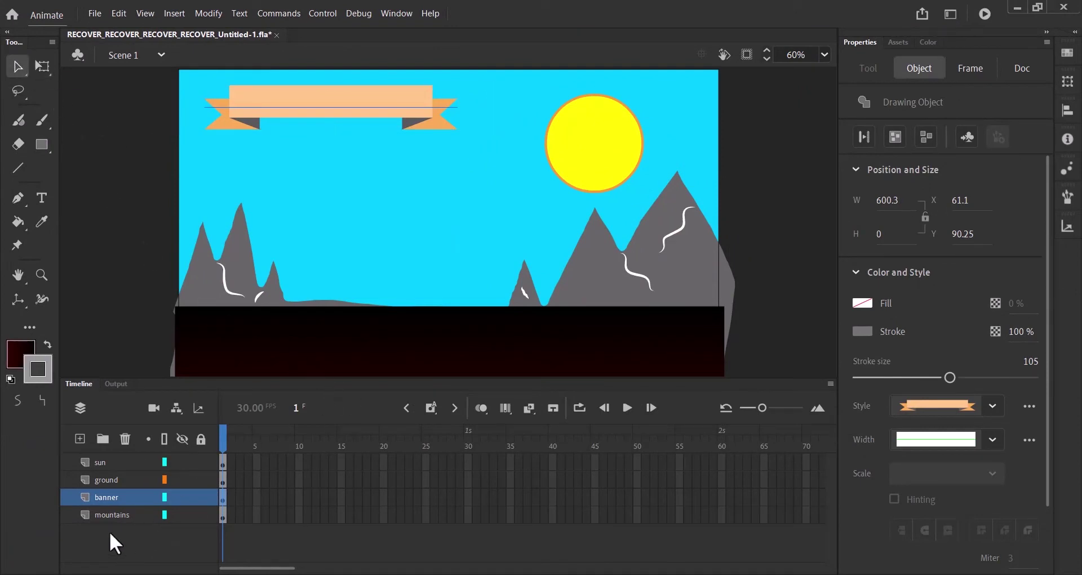
pyautogui.click(80, 439)
pyautogui.doubleClick(103, 497)
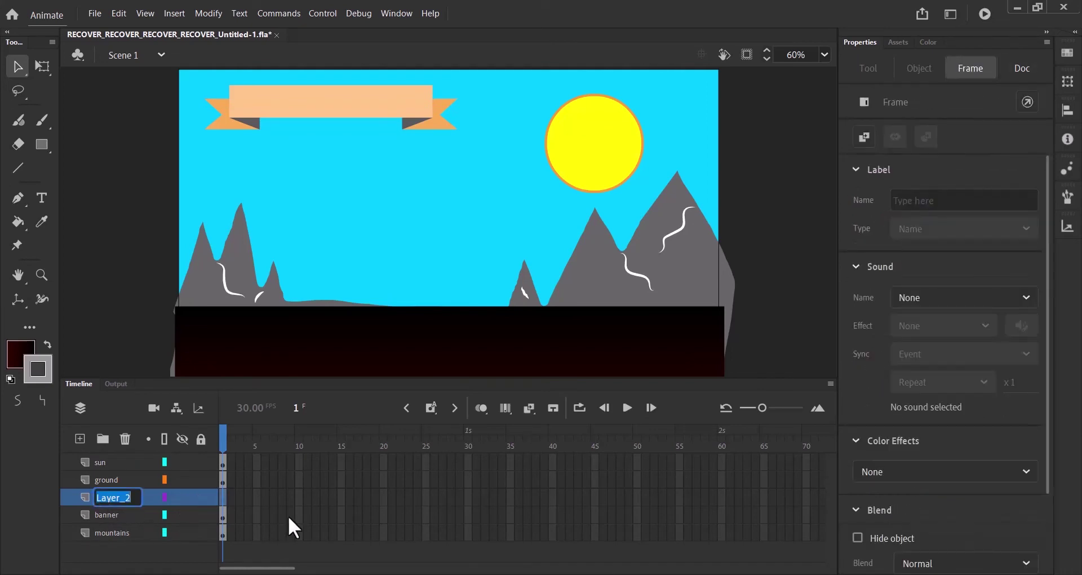
pyautogui.write('title')
pyautogui.press('Return')
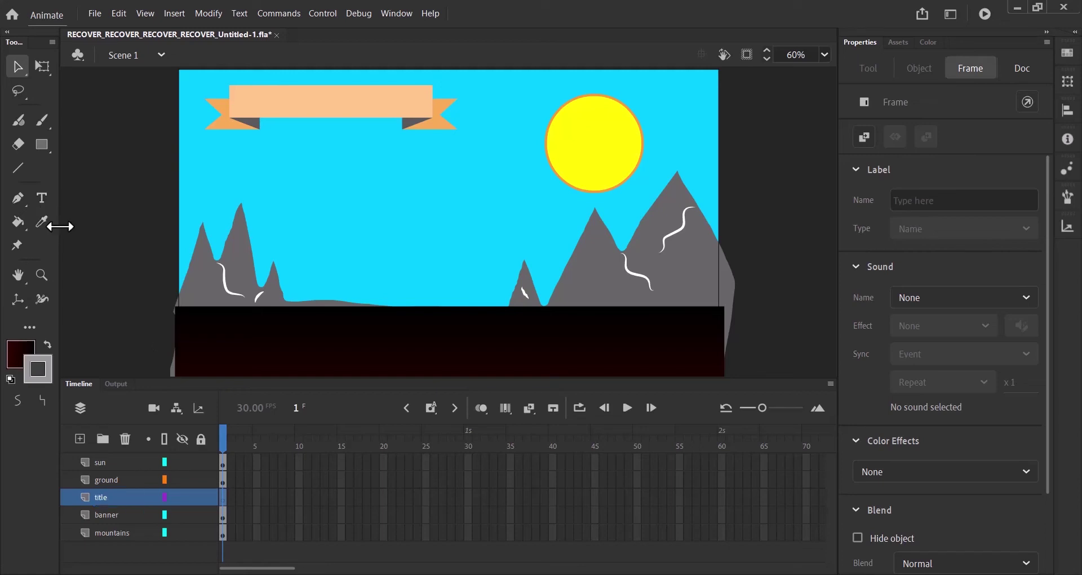
# Start the Text tool and set its font to Montserrat.
pyautogui.click(43, 199)
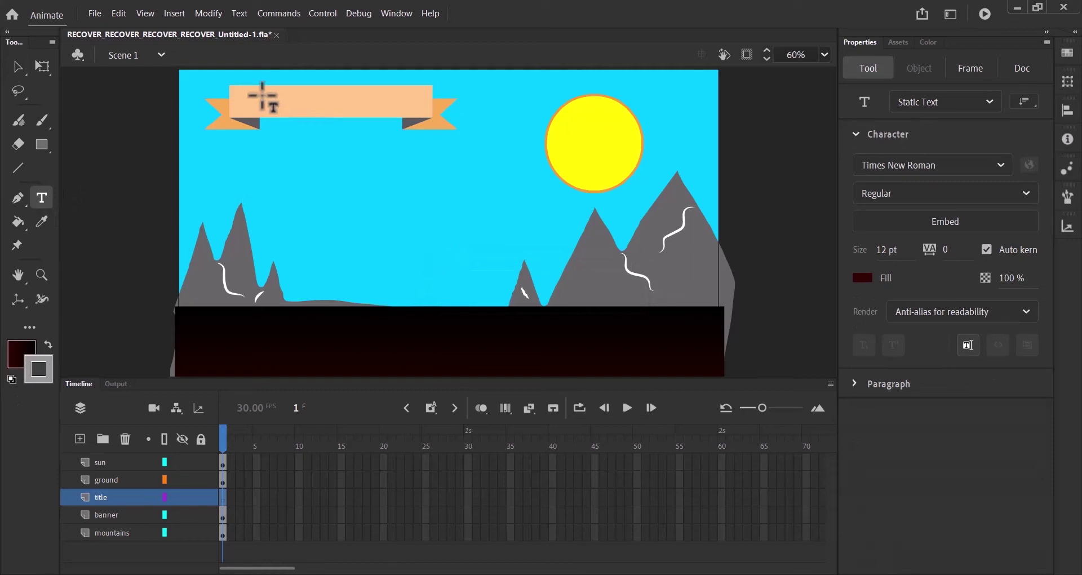
pyautogui.click(1002, 164)
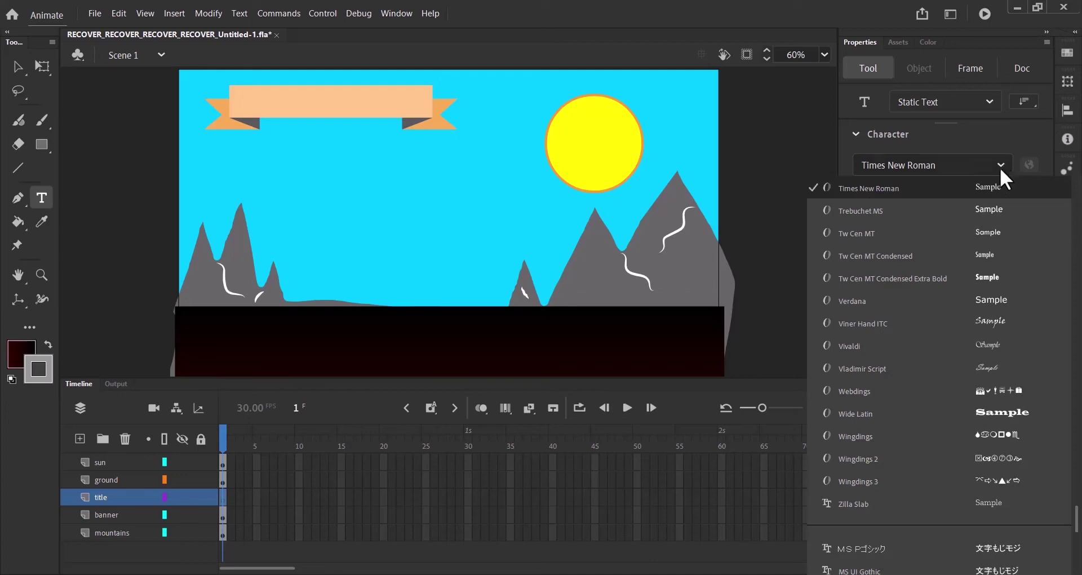
pyautogui.scroll(-6, 916, 249)
pyautogui.scroll(10, 916, 249)
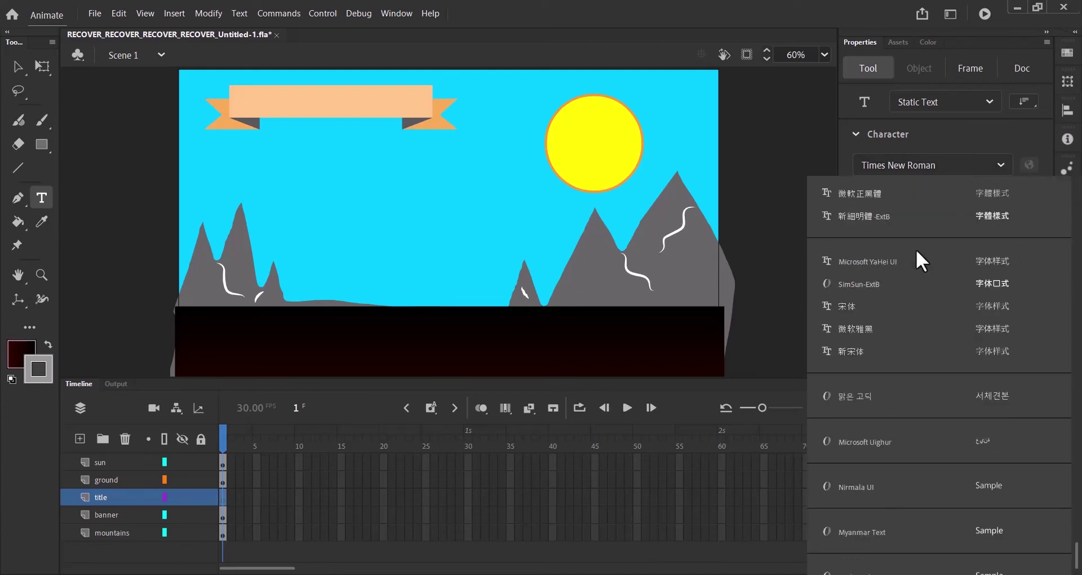
pyautogui.scroll(10, 915, 249)
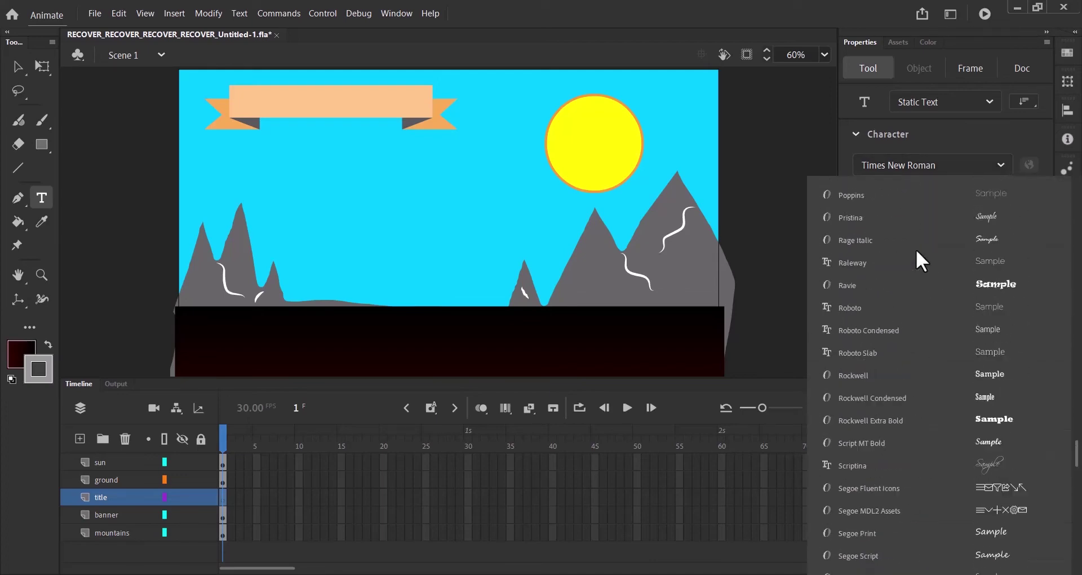
pyautogui.scroll(8, 916, 250)
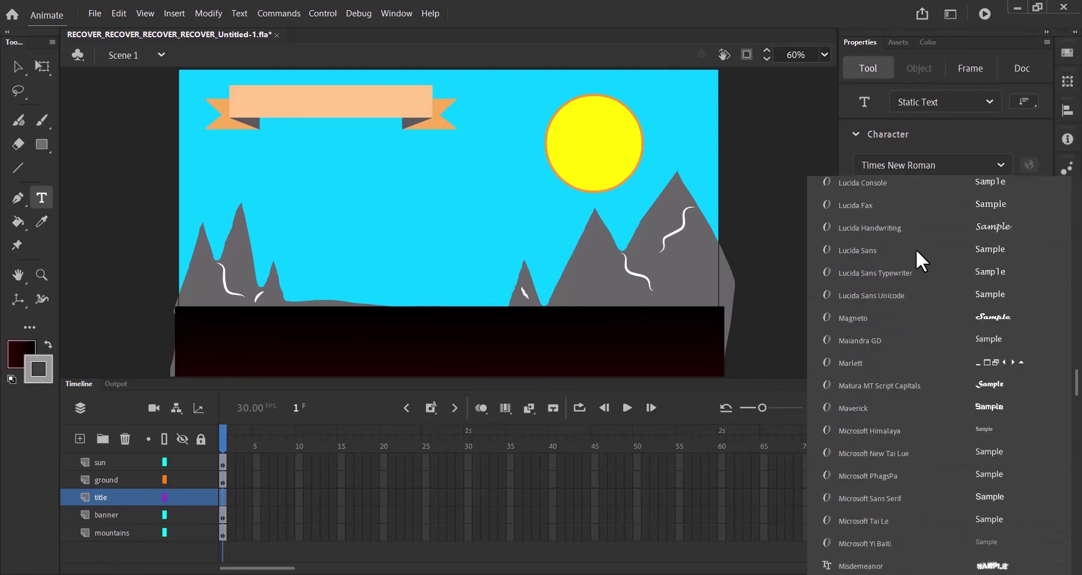
pyautogui.click(980, 163)
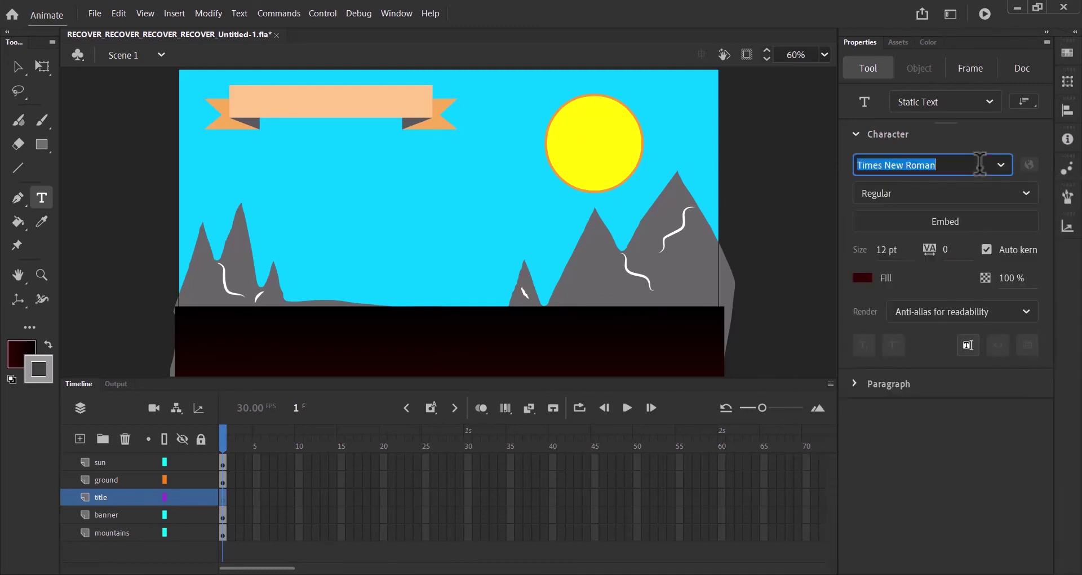
pyautogui.write('Mon')
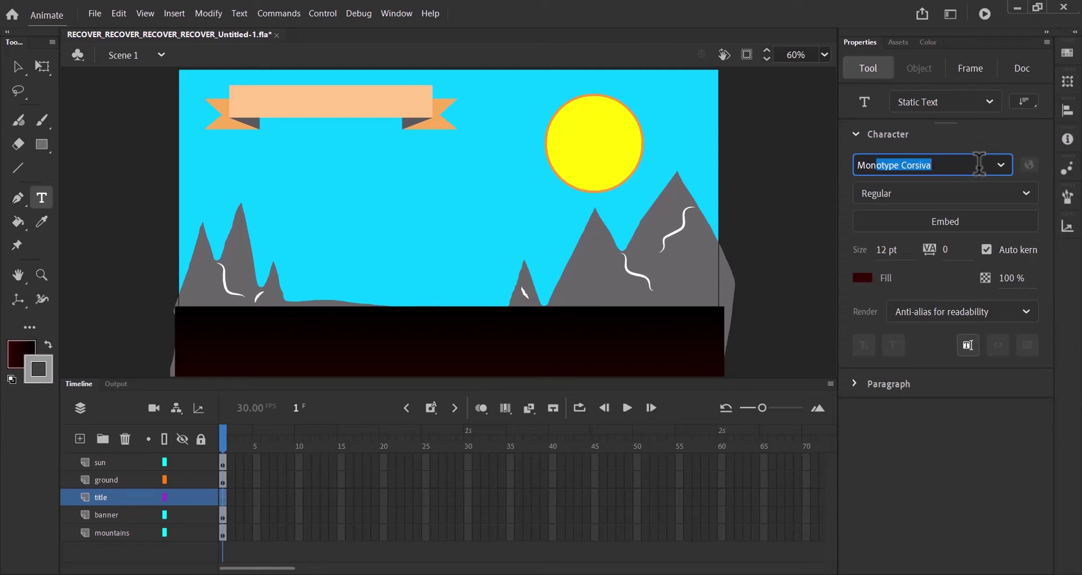
pyautogui.write('tserrat')
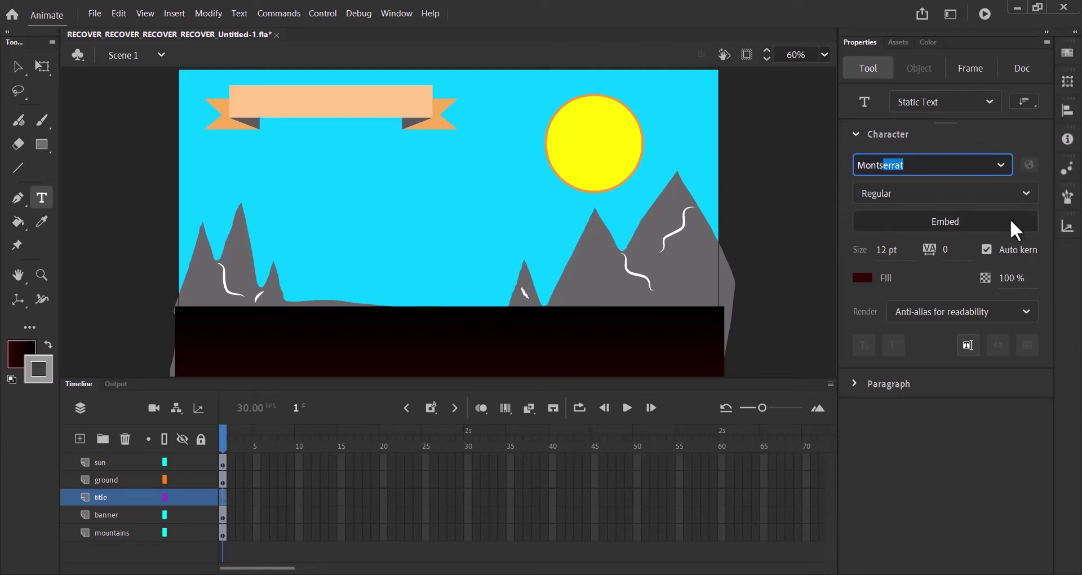
pyautogui.press('Tab')
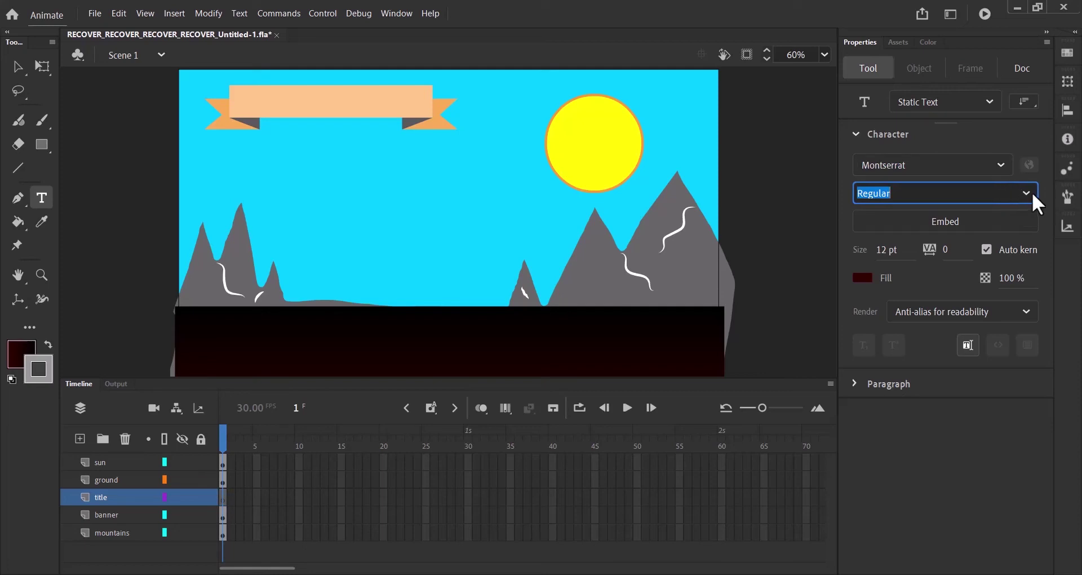
# Set the text style to Bold and the text fill to black.
pyautogui.click(1033, 192)
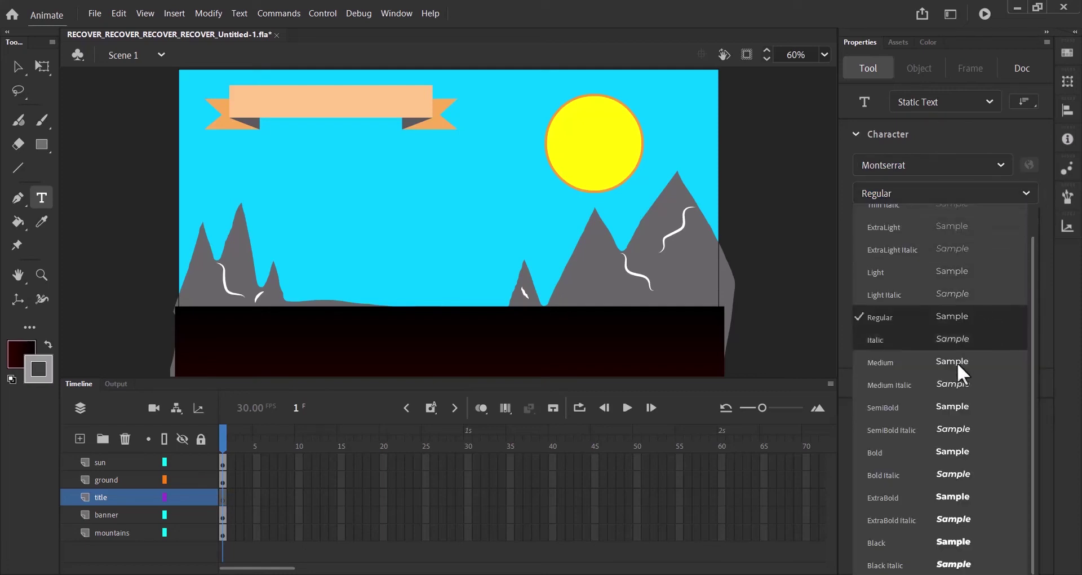
pyautogui.click(898, 458)
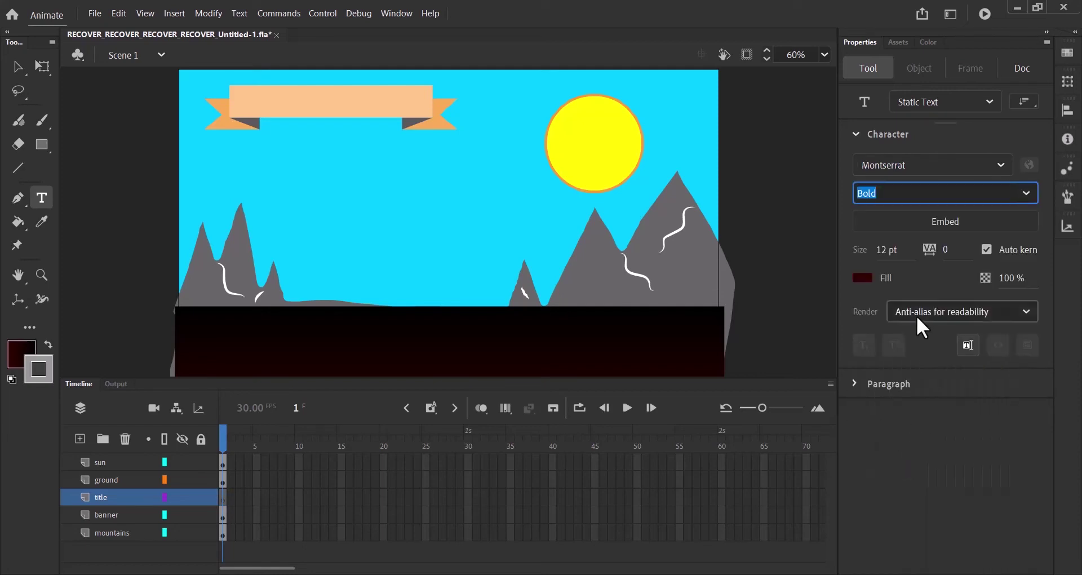
pyautogui.click(860, 280)
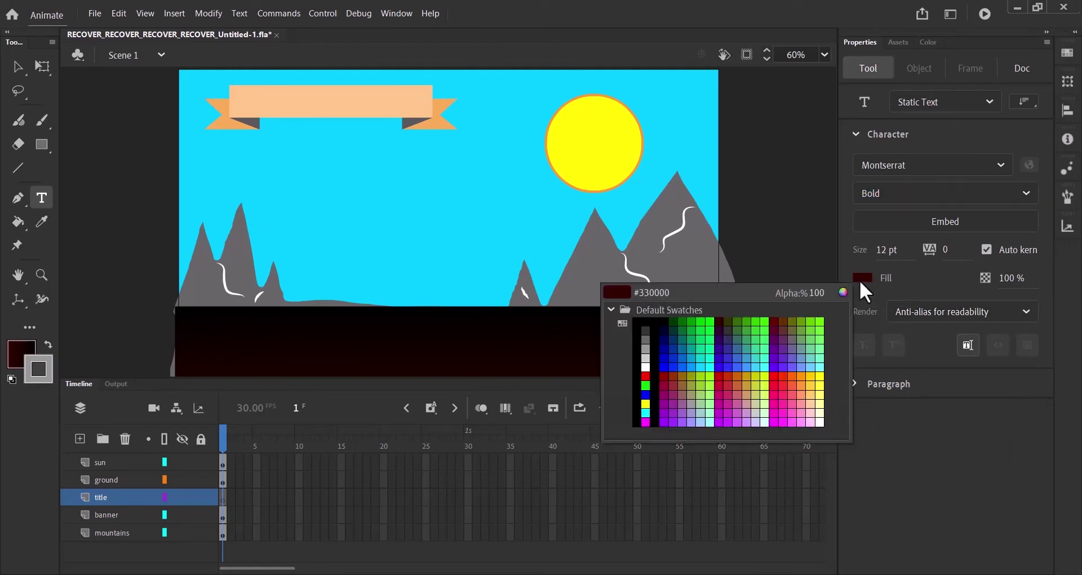
pyautogui.click(655, 361)
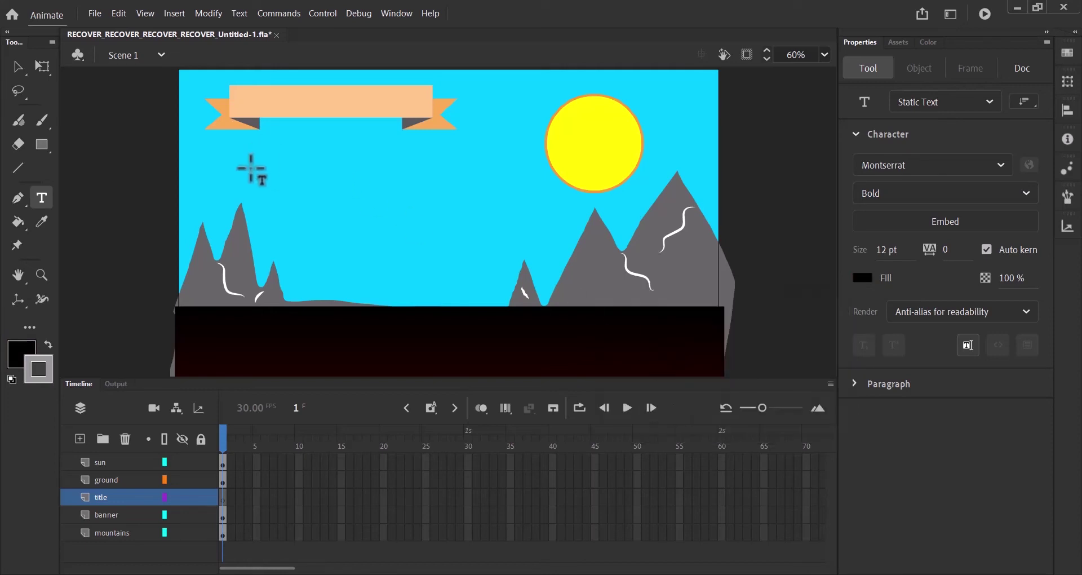
# Add the static text SERENITY on the banner and enlarge it to 75 pt.
pyautogui.click(247, 97)
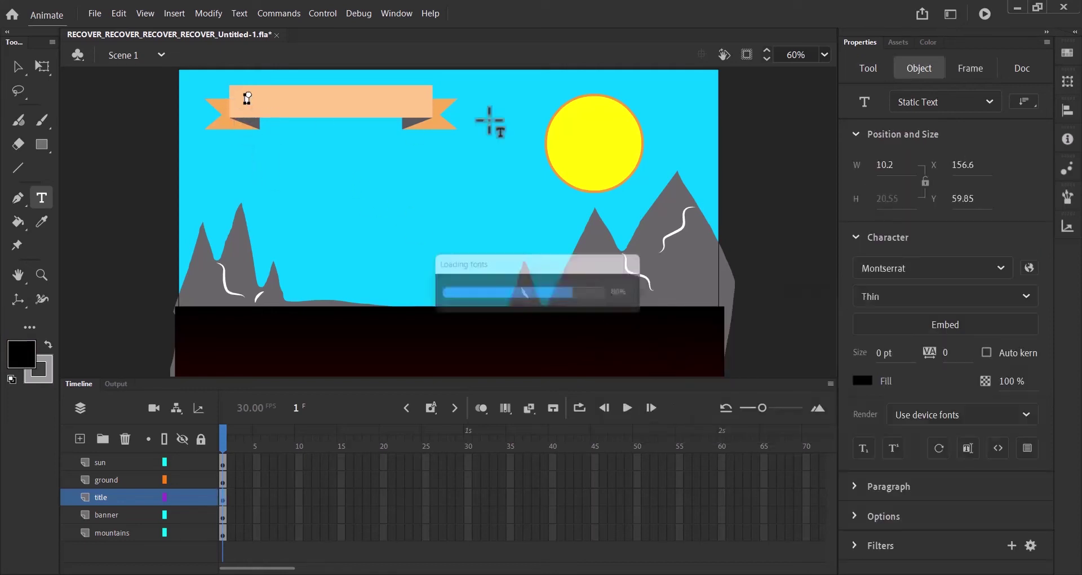
pyautogui.press('capslock')
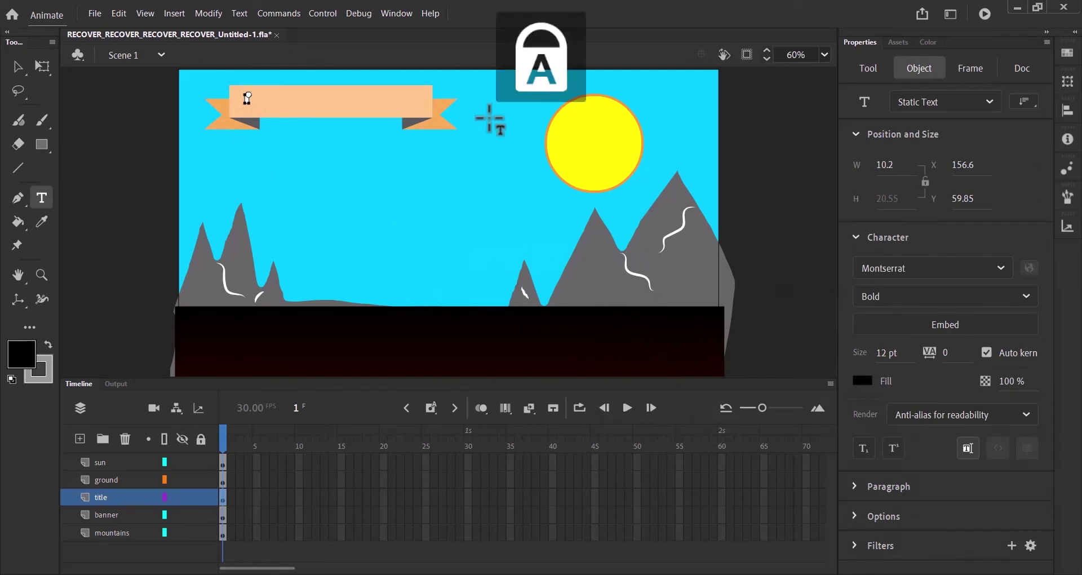
pyautogui.write('SERENITY')
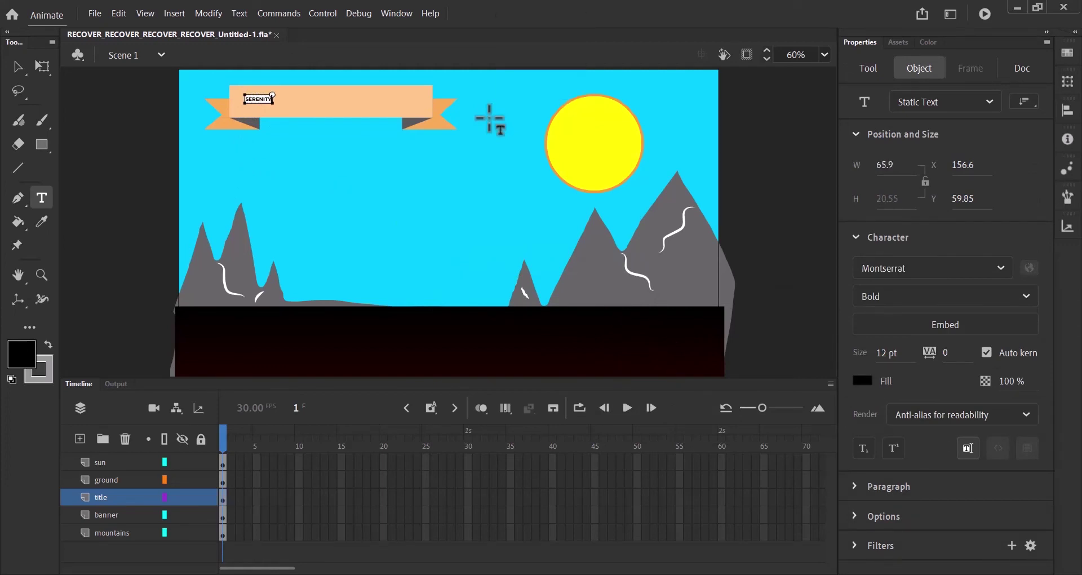
pyautogui.click(17, 67)
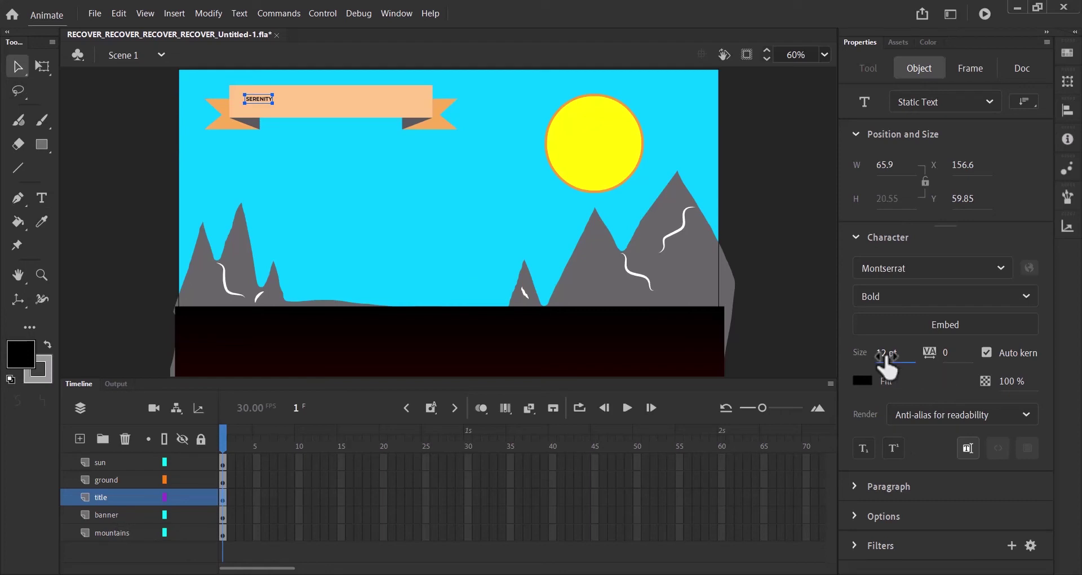
pyautogui.moveTo(887, 360); pyautogui.dragTo(931, 354)
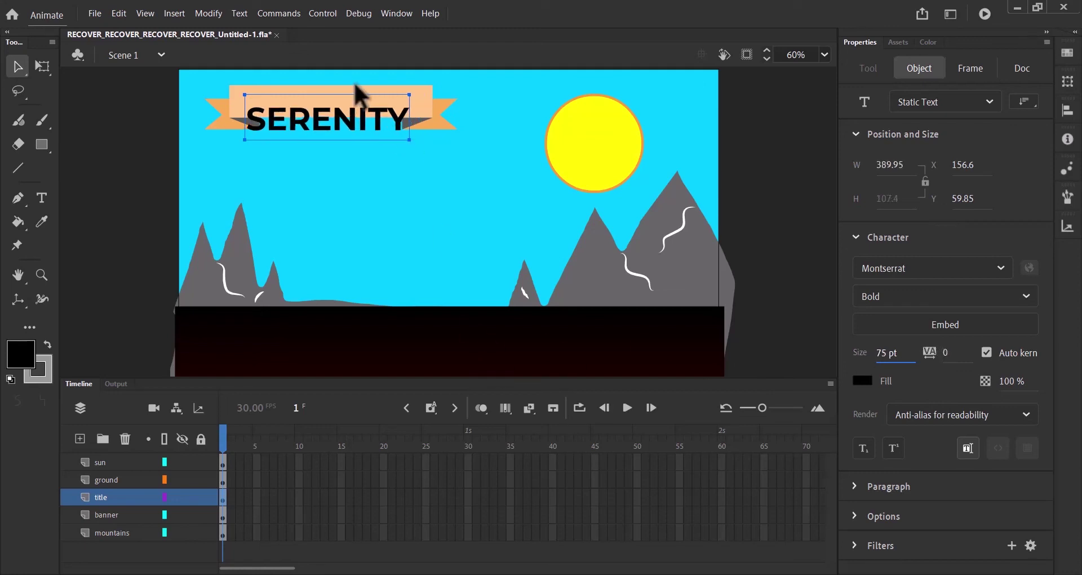
# Move the SERENITY text to about X 171, Y 20 so it sits centered on the banner, and deselect it.
pyautogui.moveTo(342, 120)
pyautogui.mouseDown()
pyautogui.moveTo(340, 103)
pyautogui.moveTo(340, 113)
pyautogui.mouseUp()
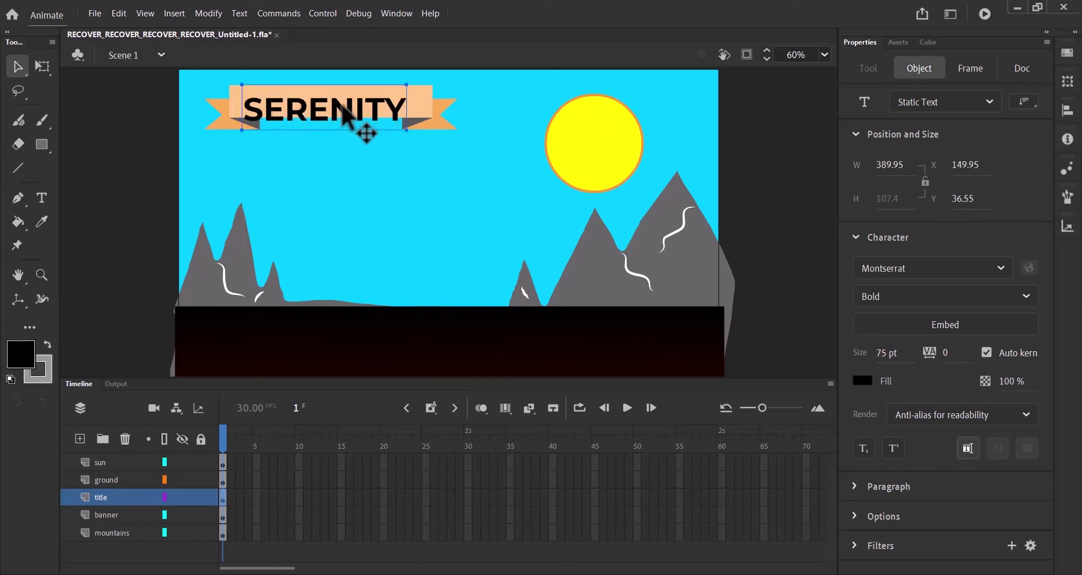
pyautogui.press('Up')
pyautogui.press('Up')
pyautogui.press('Up')
pyautogui.press('Up')
pyautogui.press('Up')
pyautogui.press('Up')
pyautogui.press('Up')
pyautogui.press('Up')
pyautogui.press('Up')
pyautogui.press('Up')
pyautogui.press('Up')
pyautogui.press('Up')
pyautogui.press('Up')
pyautogui.press('Up')
pyautogui.press('Up')
pyautogui.press('Up')
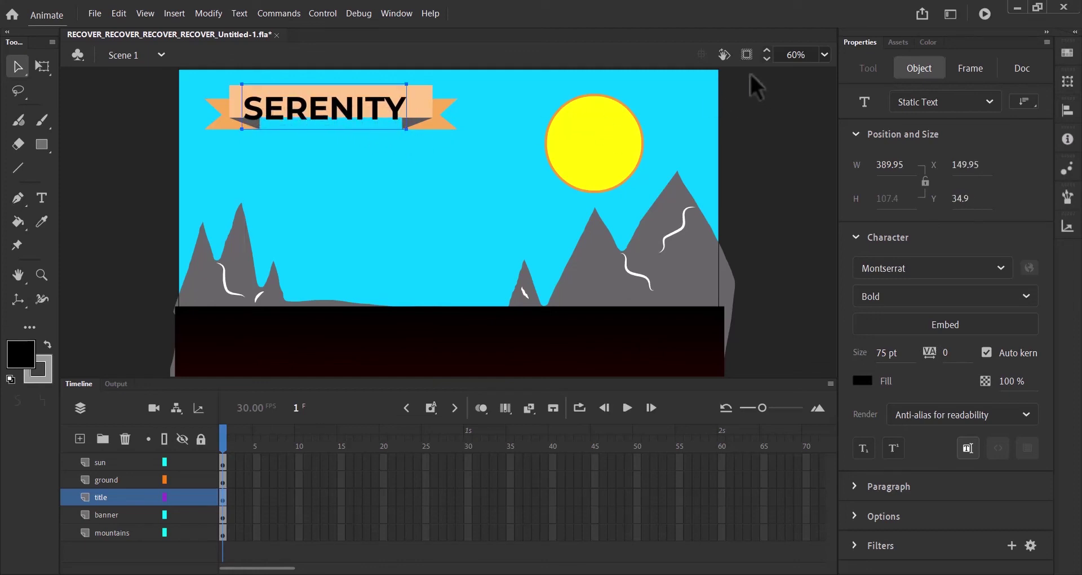
pyautogui.press('Right')
pyautogui.press('Right')
pyautogui.press('Right')
pyautogui.press('Right')
pyautogui.press('Right')
pyautogui.press('Right')
pyautogui.press('Right')
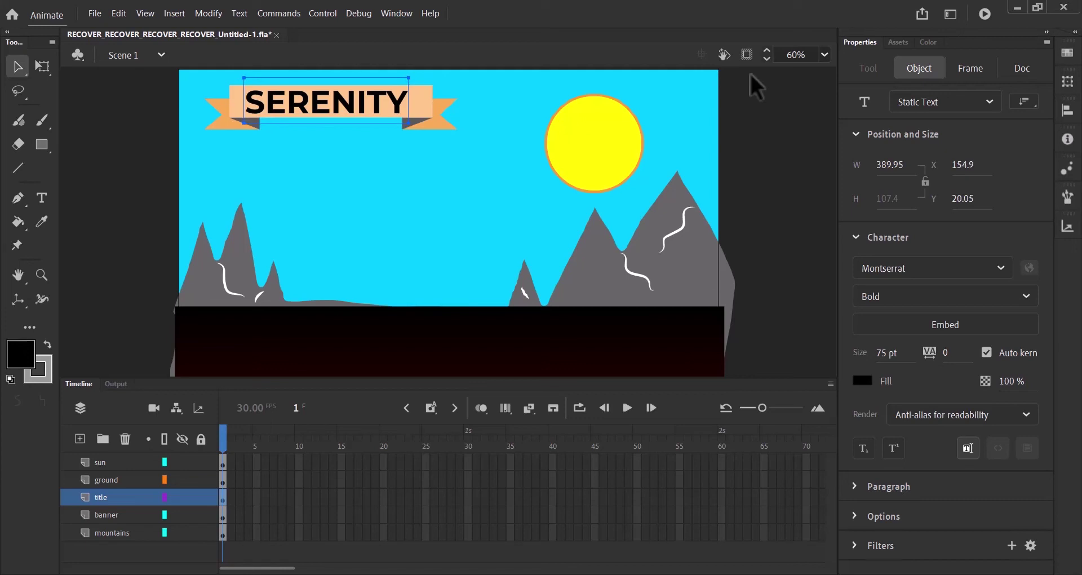
pyautogui.press('Right')
pyautogui.press('Right')
pyautogui.press('Right')
pyautogui.press('Right')
pyautogui.press('Right')
pyautogui.press('Right')
pyautogui.press('Right')
pyautogui.press('Right')
pyautogui.press('Right')
pyautogui.press('Right')
pyautogui.press('Right')
pyautogui.press('Right')
pyautogui.press('Right')
pyautogui.press('Right')
pyautogui.press('Right')
pyautogui.press('Right')
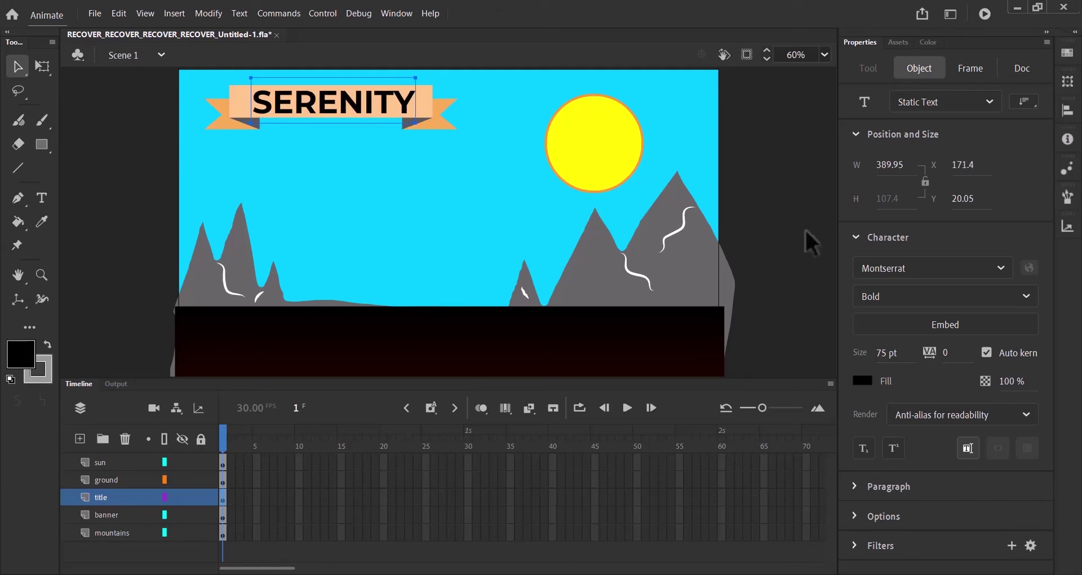
pyautogui.click(799, 221)
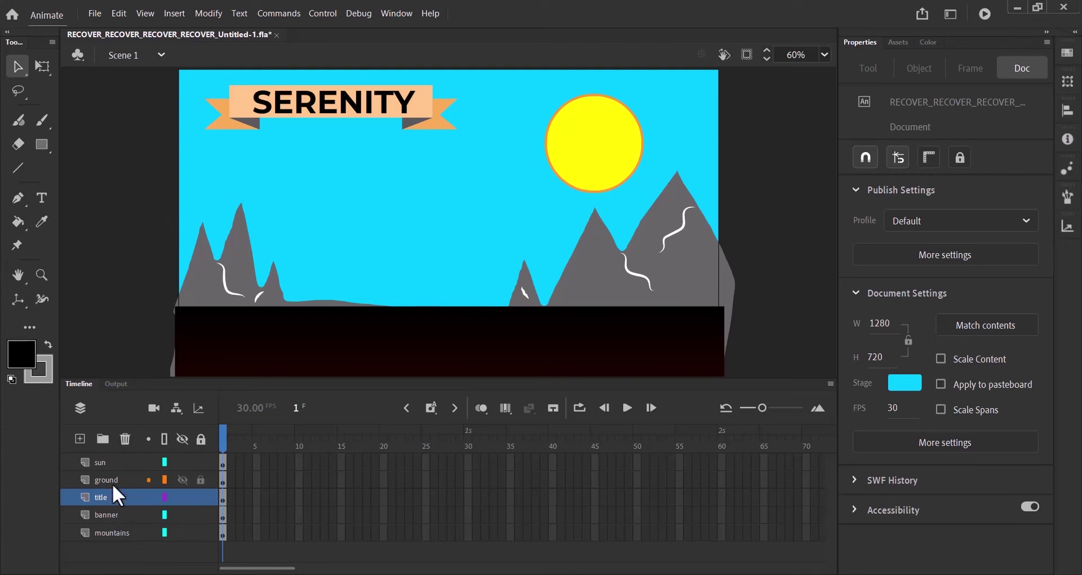
# Add a new layer above the title layer and name it sky.
pyautogui.click(80, 439)
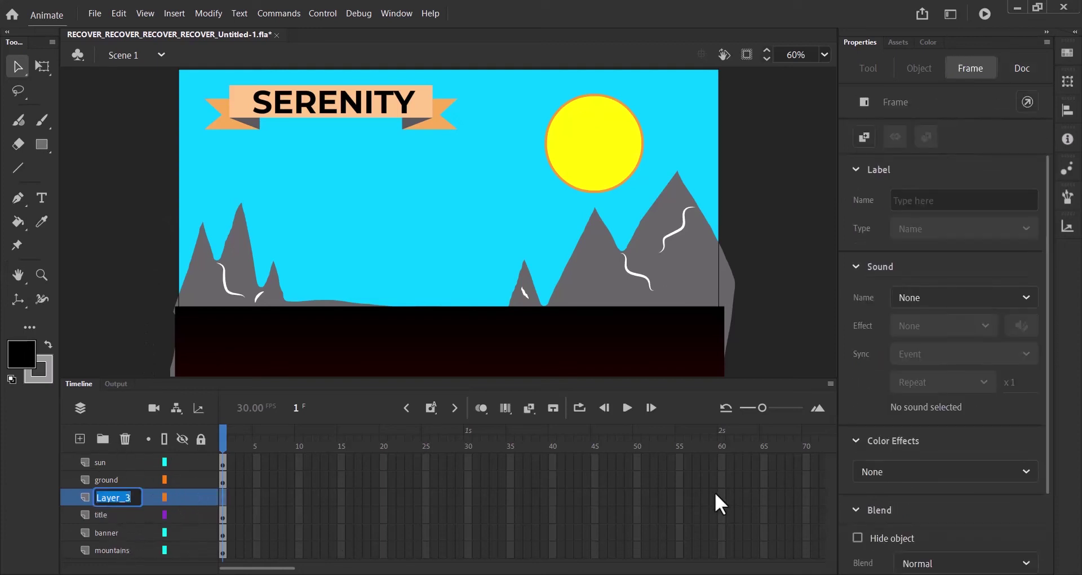
pyautogui.write('sky')
pyautogui.press('Return')
# Draw a rectangle covering the whole stage, filled with a linear gradient from dark blue to light blue #00CCFF.
pyautogui.click(42, 147)
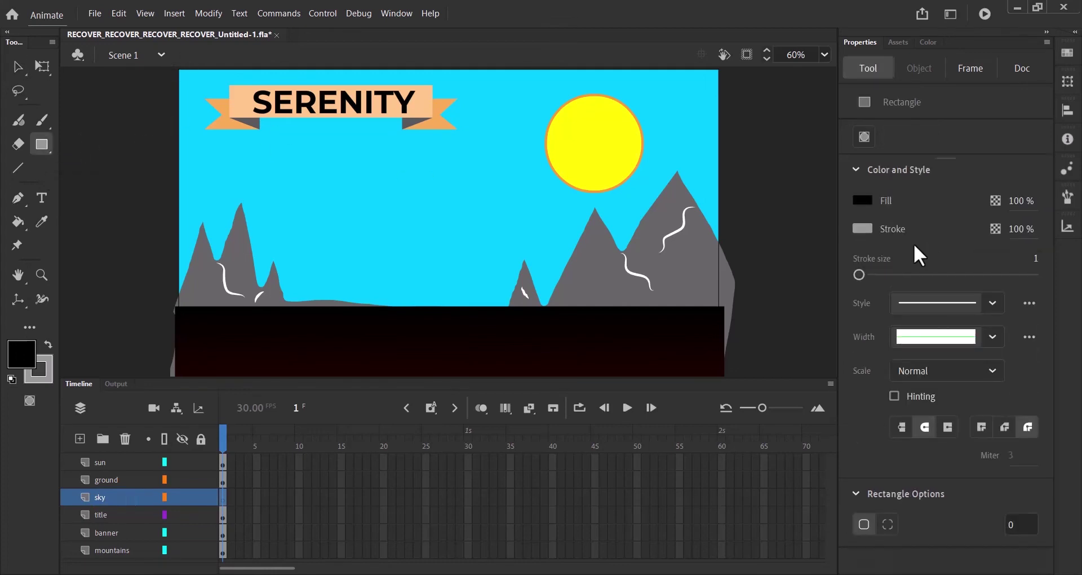
pyautogui.click(931, 42)
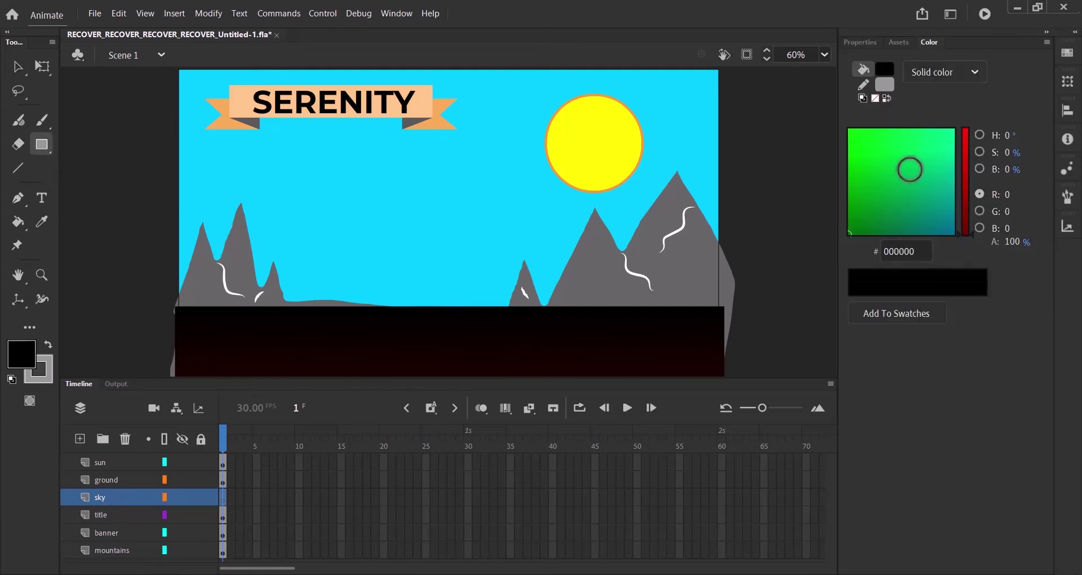
pyautogui.click(945, 72)
pyautogui.click(944, 139)
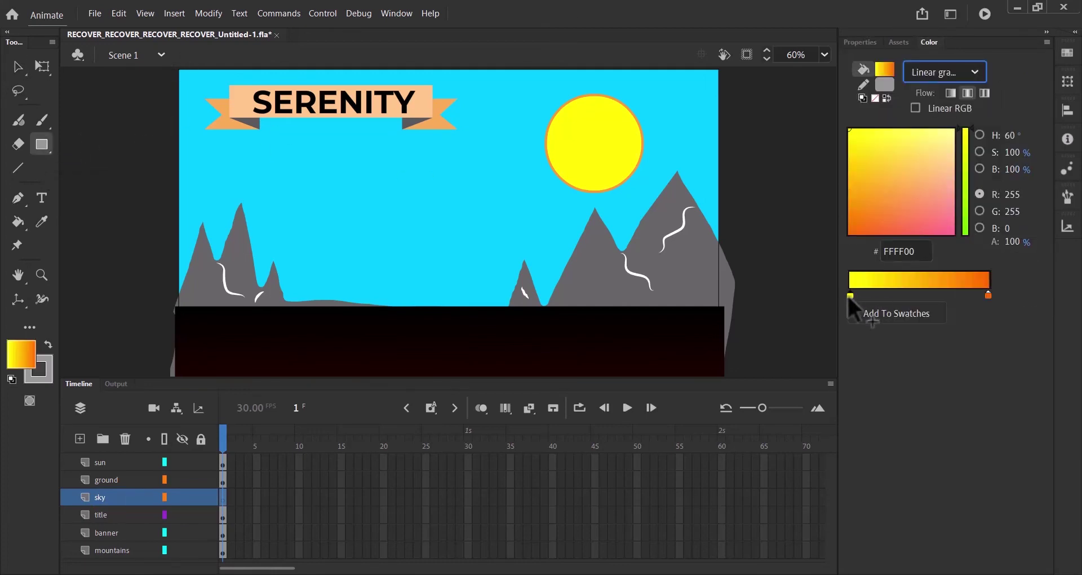
pyautogui.doubleClick(850, 293)
pyautogui.click(668, 354)
pyautogui.doubleClick(988, 295)
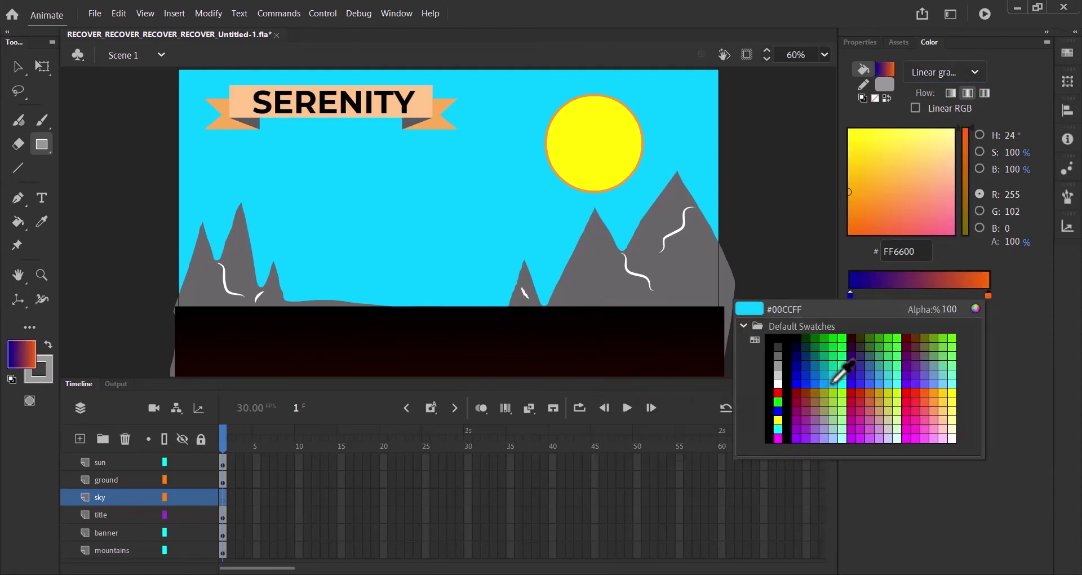
pyautogui.click(838, 370)
pyautogui.moveTo(178, 68); pyautogui.dragTo(725, 377)
# Rotate the sky rectangle's fill 90 degrees with Free Transform so dark blue is uppermost, and resize it to cover the stage.
pyautogui.click(824, 54)
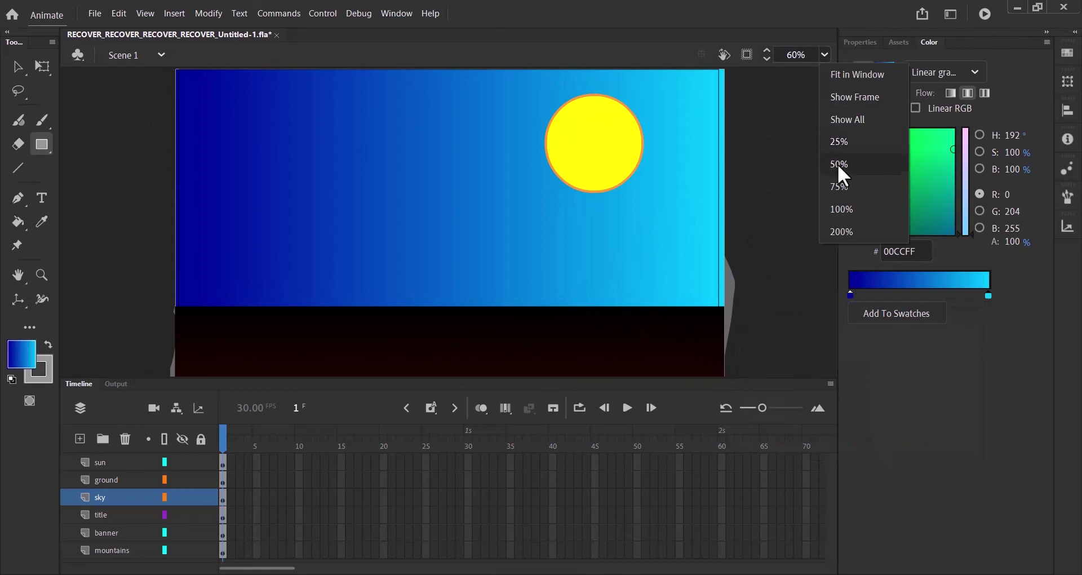
pyautogui.click(838, 163)
pyautogui.click(824, 54)
pyautogui.click(840, 140)
pyautogui.click(42, 66)
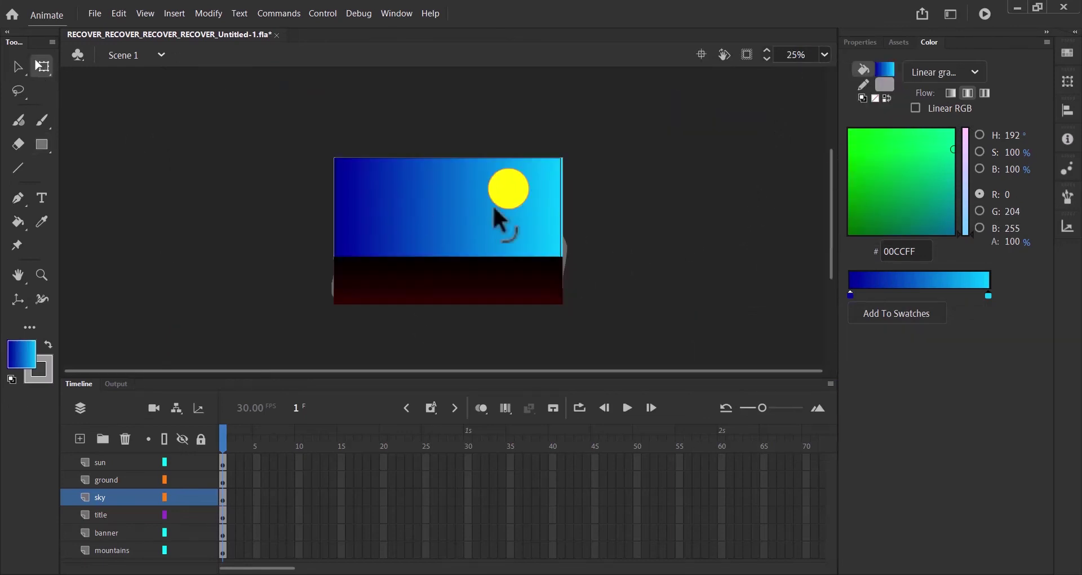
pyautogui.click(500, 222)
pyautogui.moveTo(562, 158); pyautogui.dragTo(515, 104)
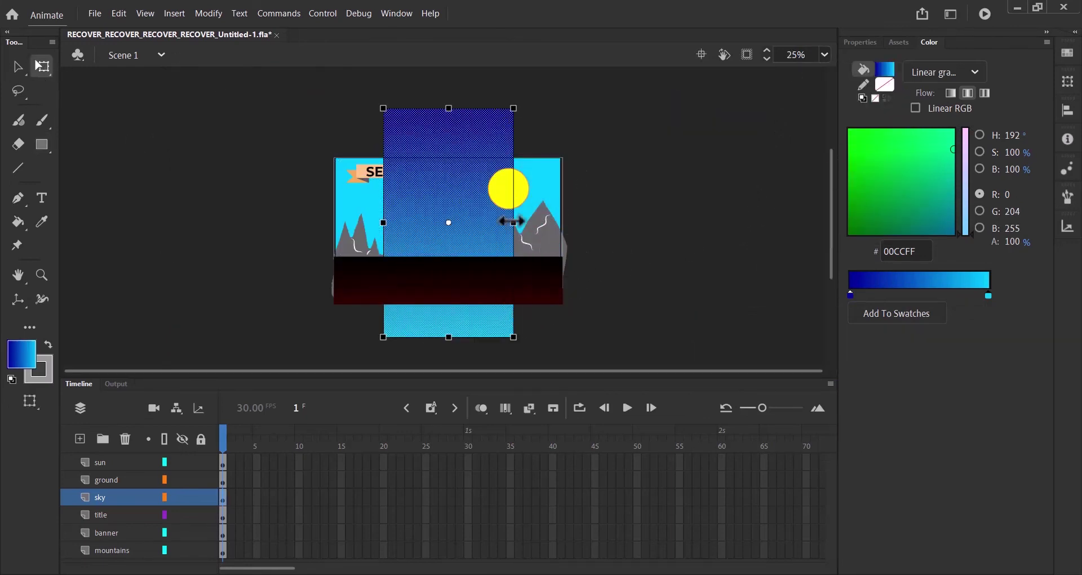
pyautogui.moveTo(515, 223); pyautogui.dragTo(563, 227)
pyautogui.moveTo(448, 107); pyautogui.dragTo(449, 137)
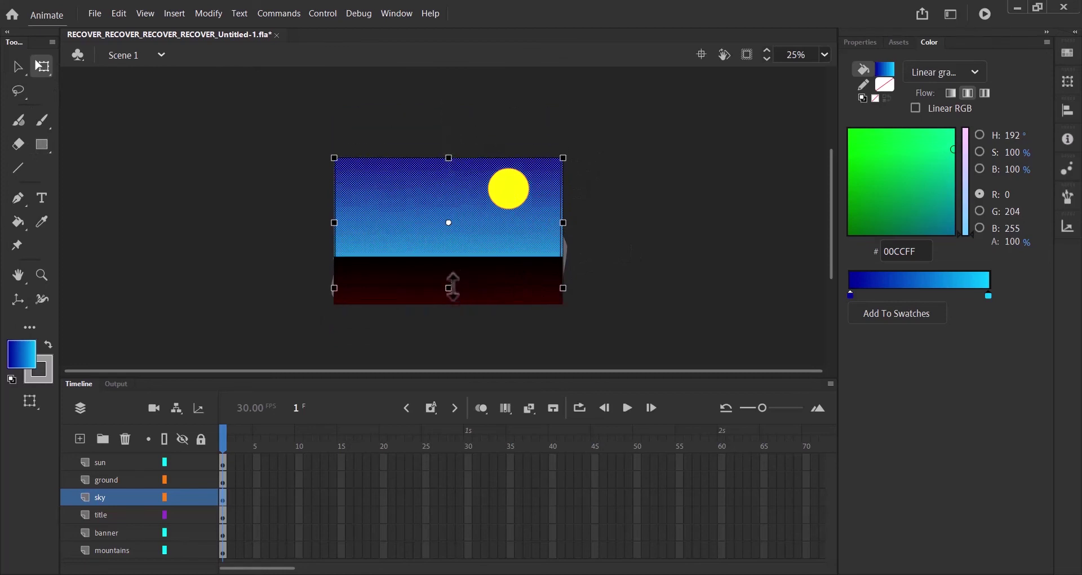
# Fit the sky rectangle's upper and lower edges to the stage, deselect it, and move the sky layer below the mountains layer.
pyautogui.moveTo(449, 309); pyautogui.dragTo(448, 304)
pyautogui.moveTo(452, 138); pyautogui.dragTo(453, 154)
pyautogui.moveTo(448, 223); pyautogui.dragTo(449, 167)
pyautogui.click(635, 208)
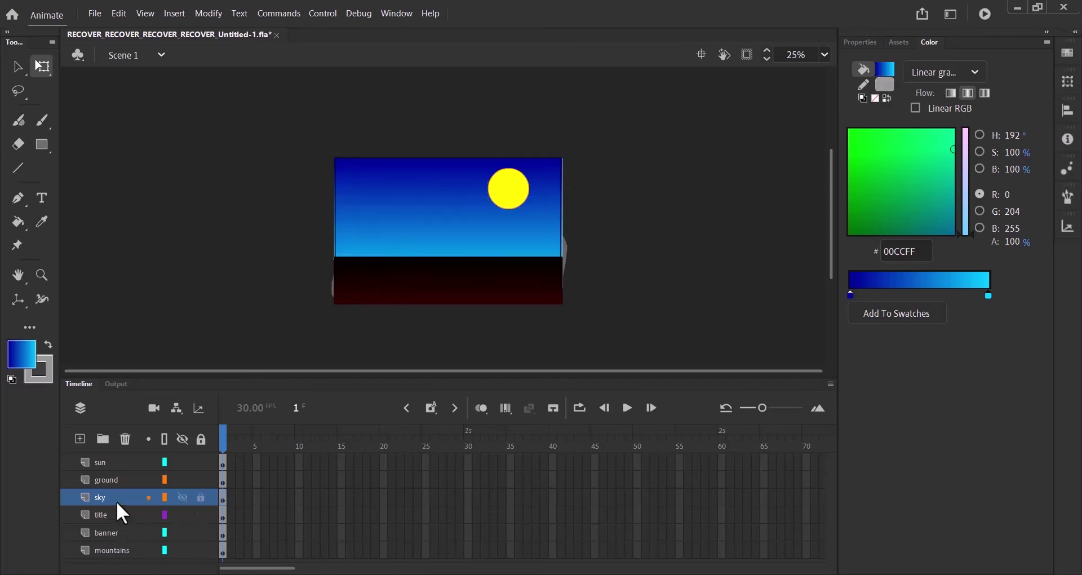
pyautogui.moveTo(117, 500); pyautogui.dragTo(118, 559)
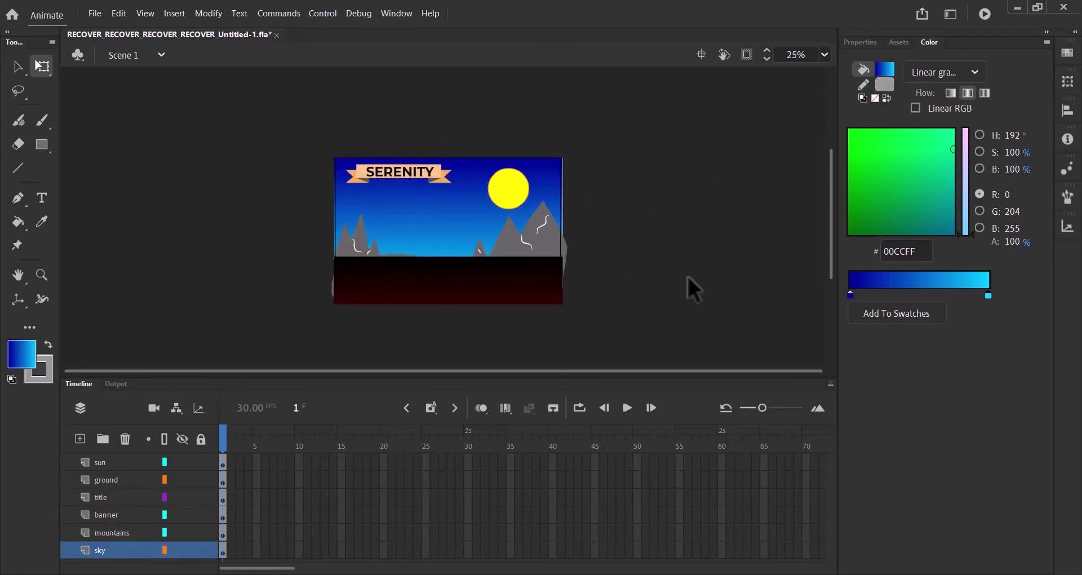
# Recolor the mountains' fill to lighter grey #999999 and deselect them.
pyautogui.click(824, 54)
pyautogui.click(799, 115)
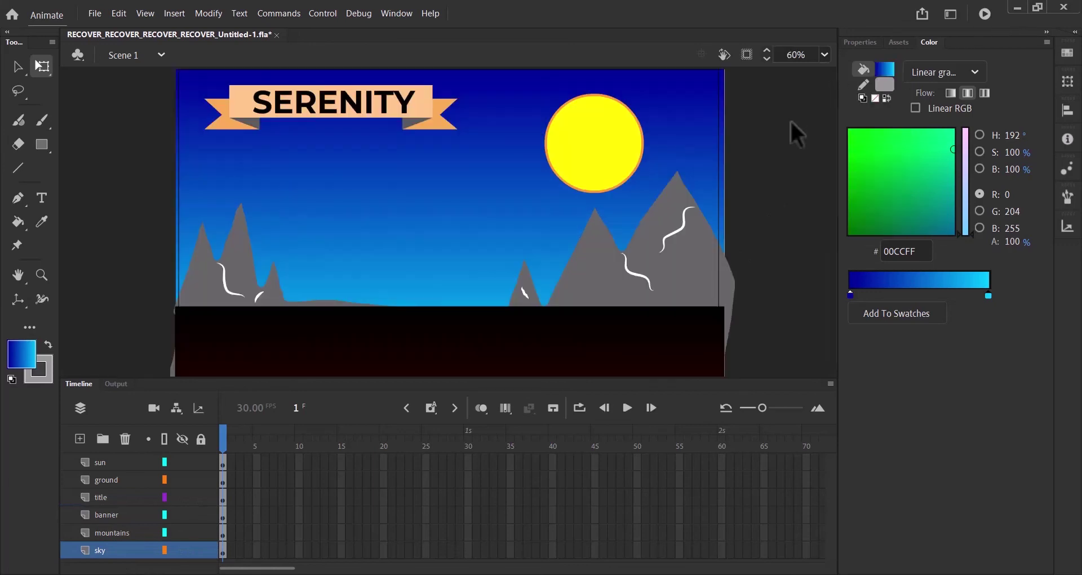
pyautogui.click(596, 274)
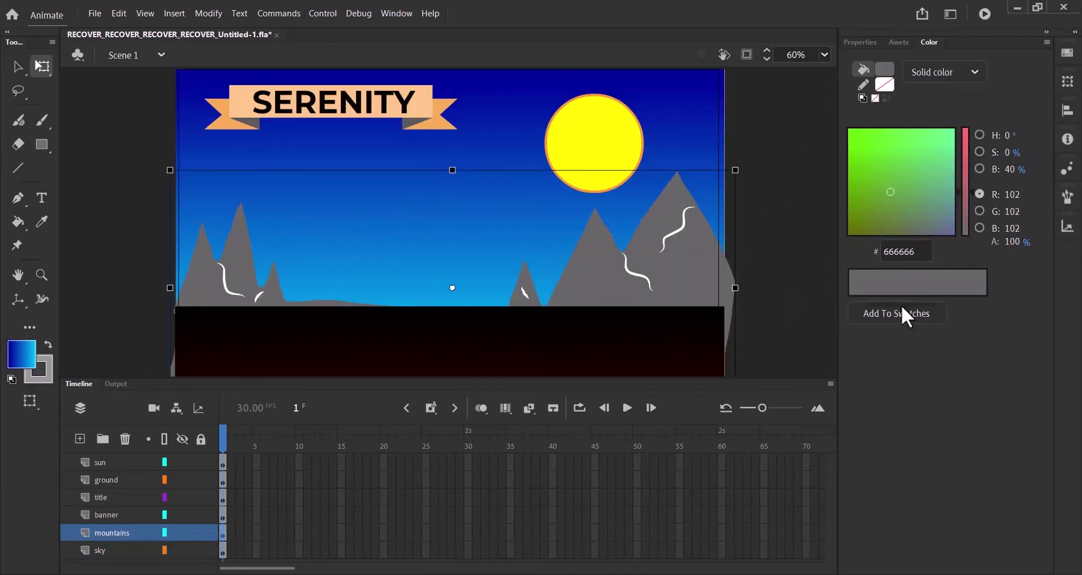
pyautogui.click(890, 70)
pyautogui.click(669, 117)
pyautogui.click(782, 235)
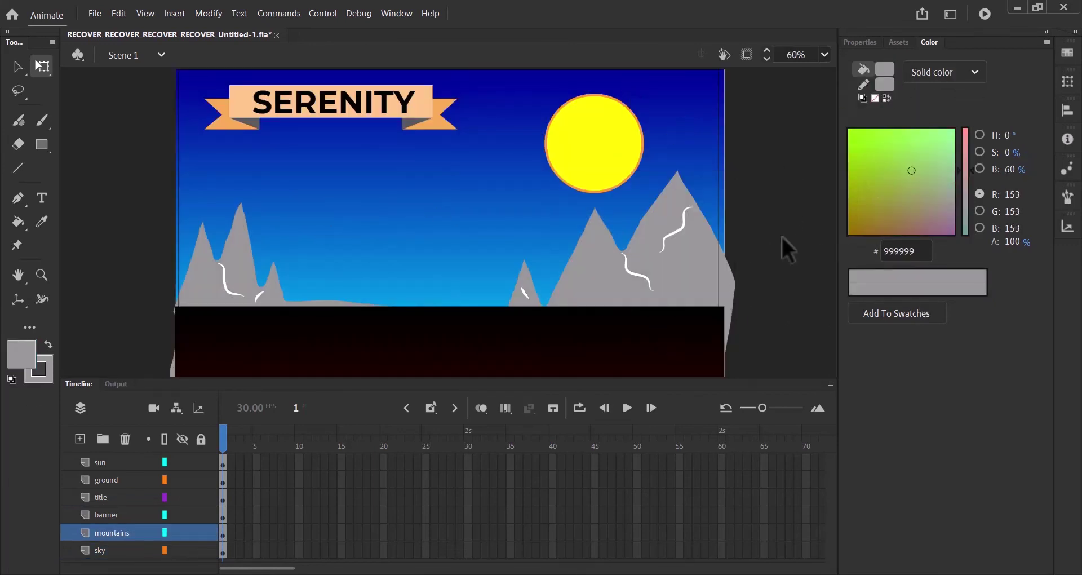
# Change the sun's fill to a radial gradient from yellow at the center to orange #FF6600 at the edge, and deselect it.
pyautogui.click(609, 181)
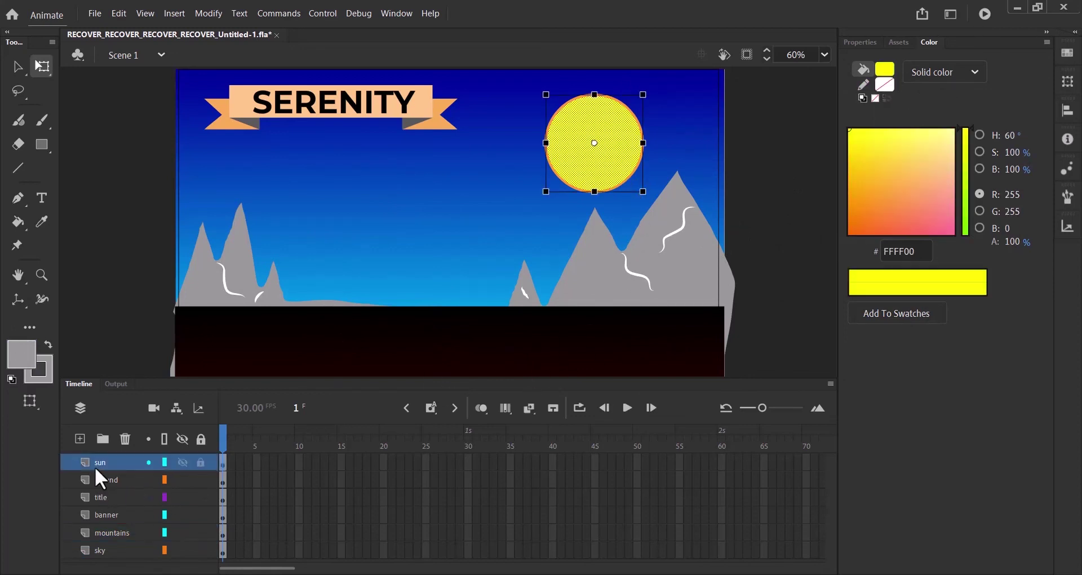
pyautogui.click(970, 72)
pyautogui.click(956, 163)
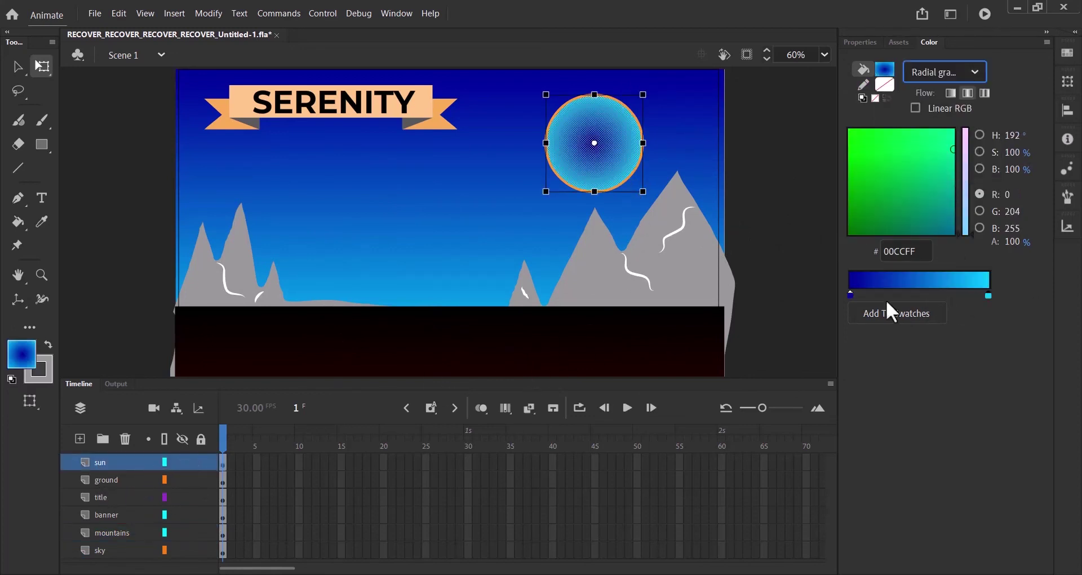
pyautogui.doubleClick(851, 294)
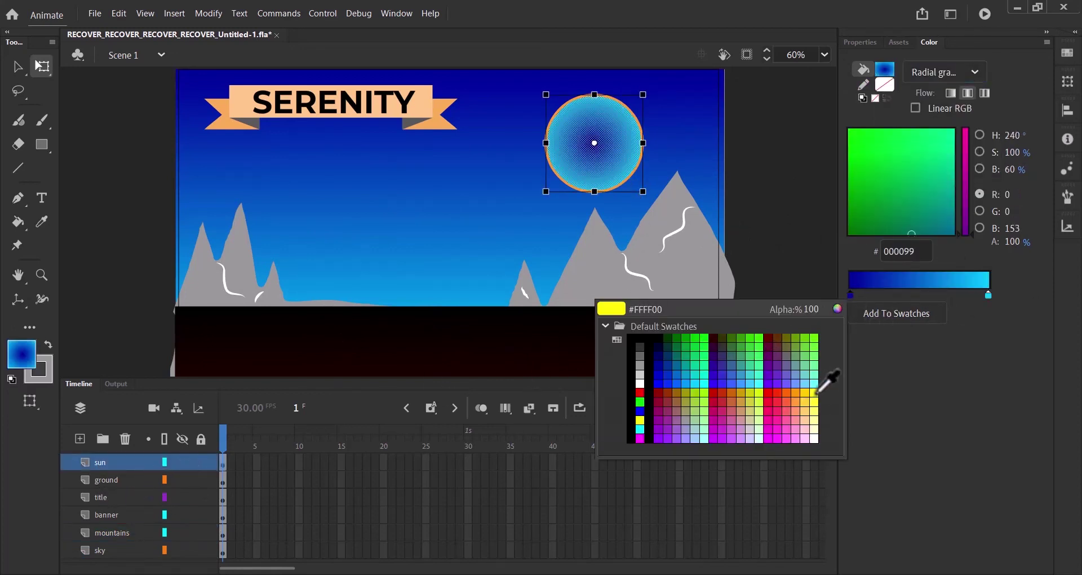
pyautogui.click(825, 379)
pyautogui.doubleClick(988, 294)
pyautogui.click(924, 391)
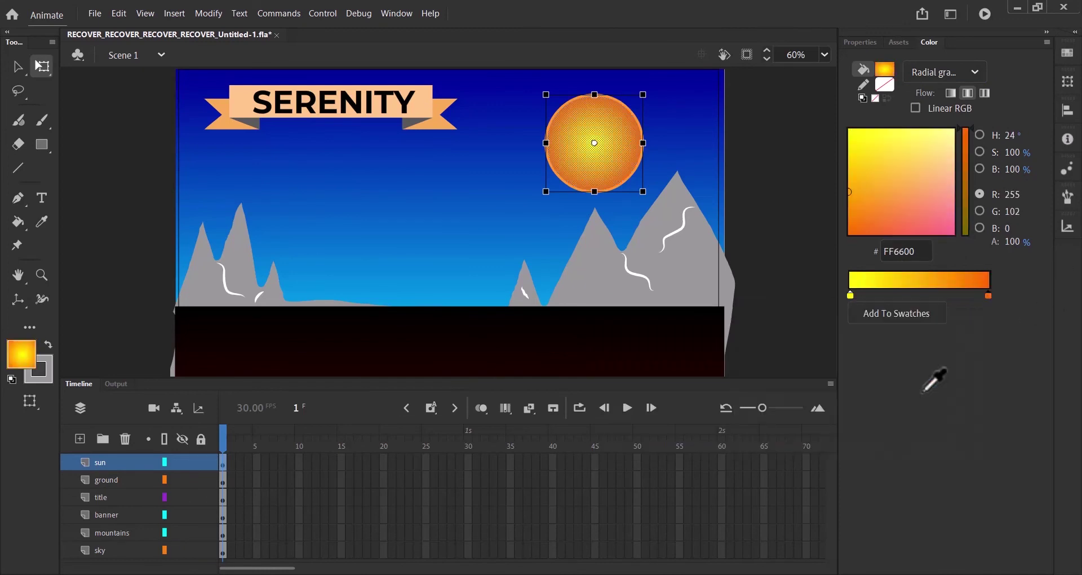
pyautogui.click(736, 144)
# Reshape the ground drawing object into a rounded hill by bowing its upper edge upward and lowering both upper corners, and return to Scene 1.
pyautogui.click(495, 363)
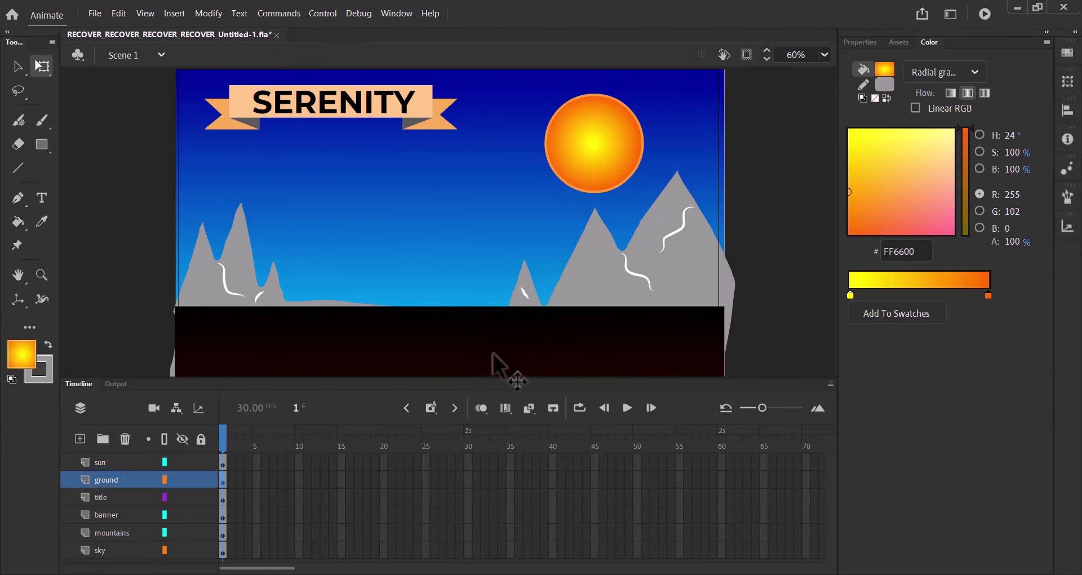
pyautogui.click(16, 69)
pyautogui.doubleClick(367, 347)
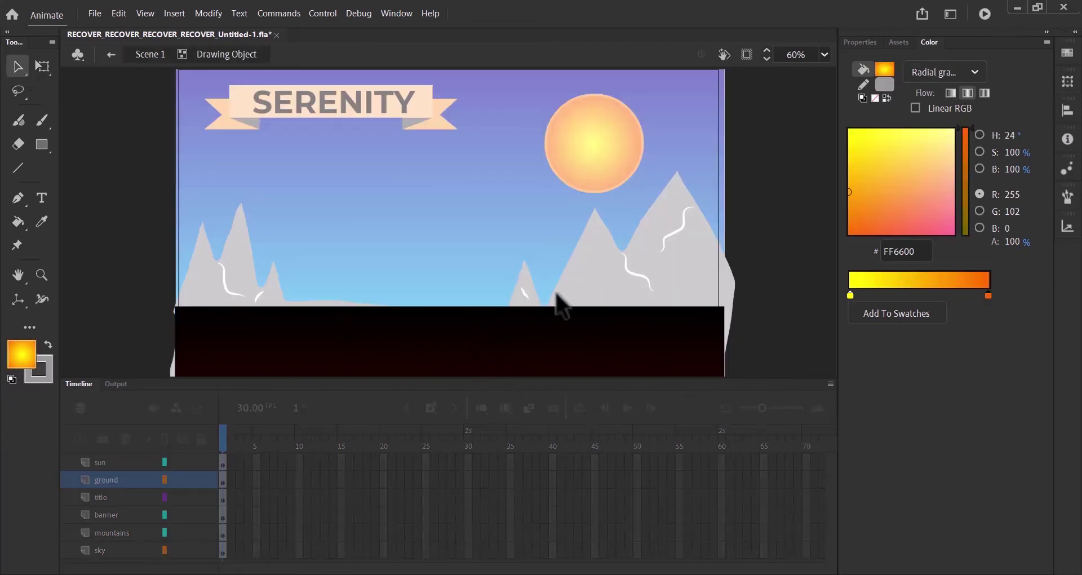
pyautogui.moveTo(429, 307); pyautogui.dragTo(432, 289)
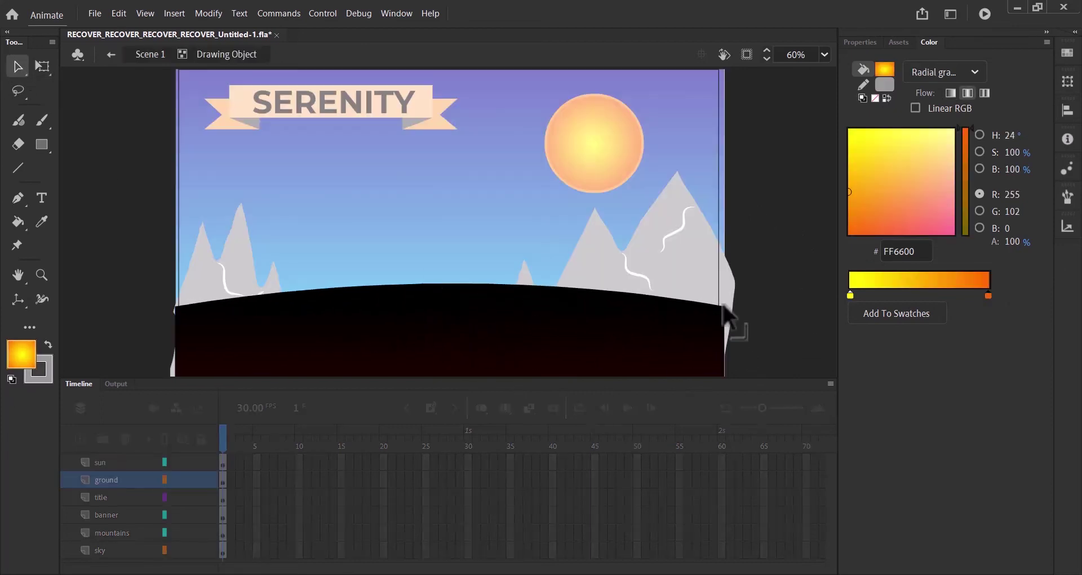
pyautogui.moveTo(724, 307); pyautogui.dragTo(724, 329)
pyautogui.moveTo(176, 306); pyautogui.dragTo(177, 333)
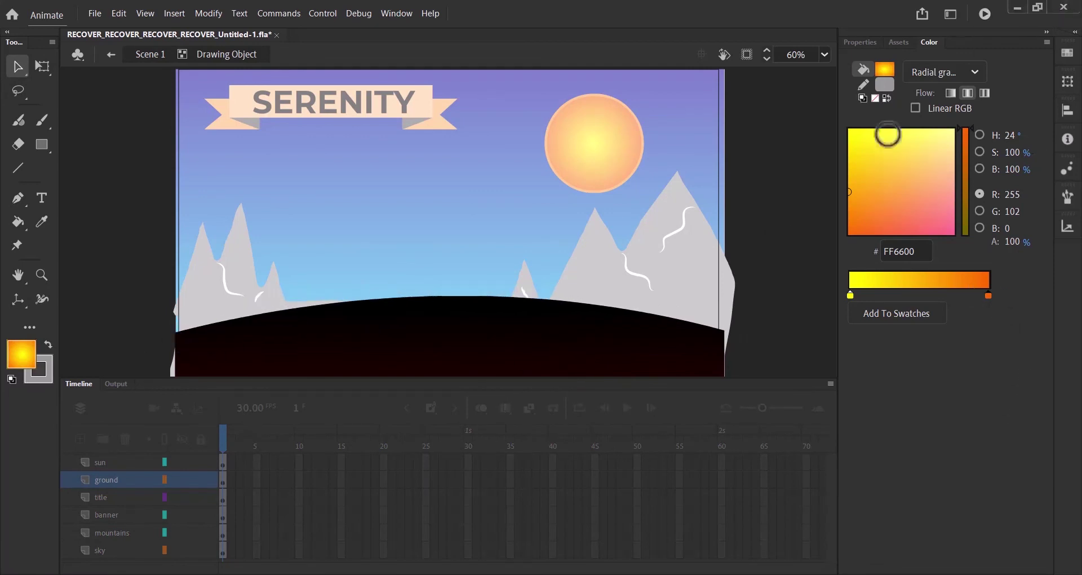
pyautogui.click(138, 60)
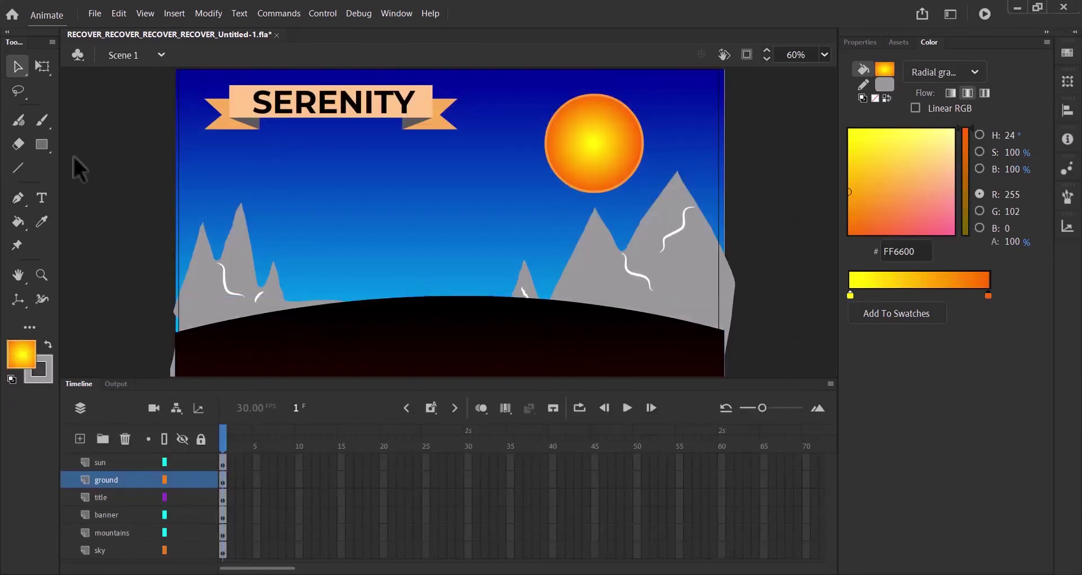
# Set the Classic Brush fill to a solid grey and show the ground's left part at 200% zoom.
pyautogui.click(40, 120)
pyautogui.click(861, 43)
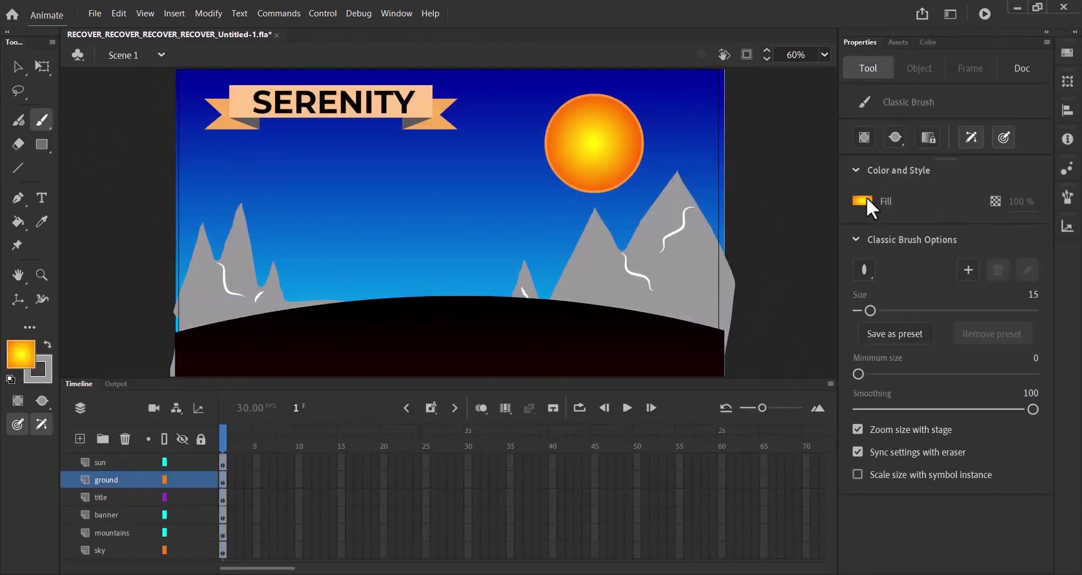
pyautogui.click(863, 200)
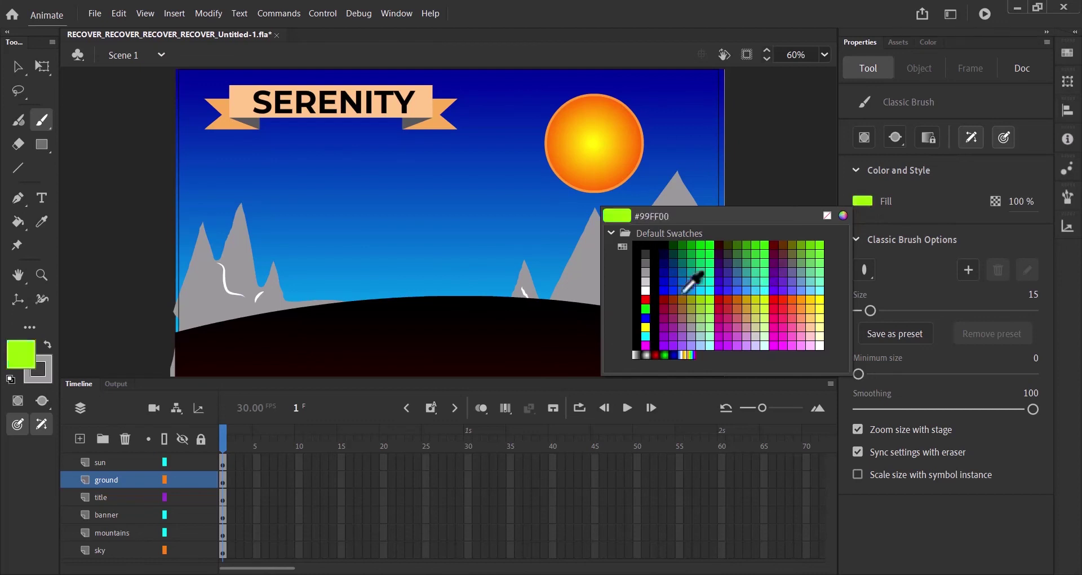
pyautogui.click(646, 272)
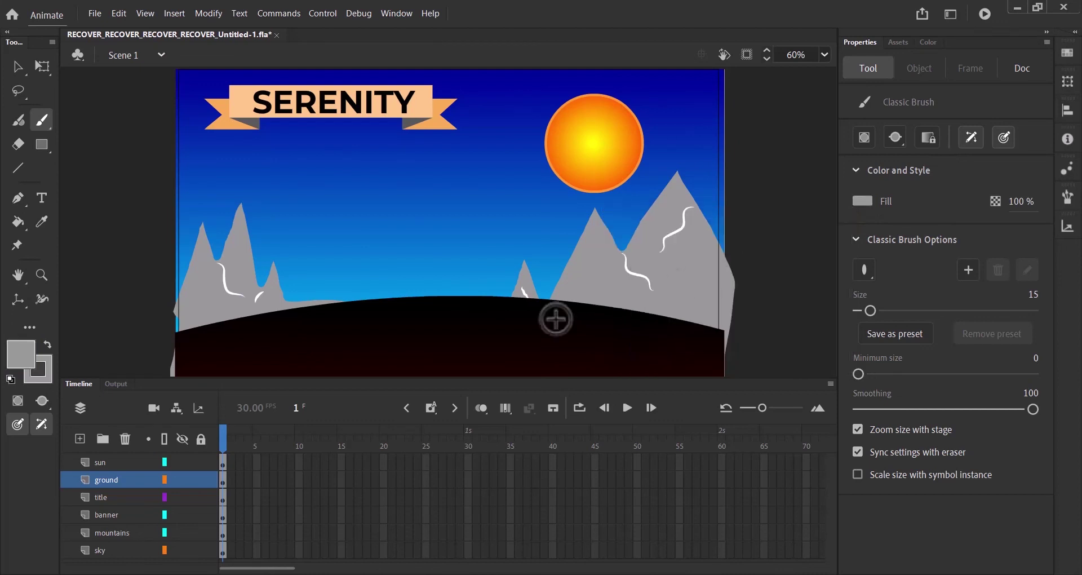
pyautogui.click(825, 54)
pyautogui.click(831, 230)
pyautogui.click(18, 275)
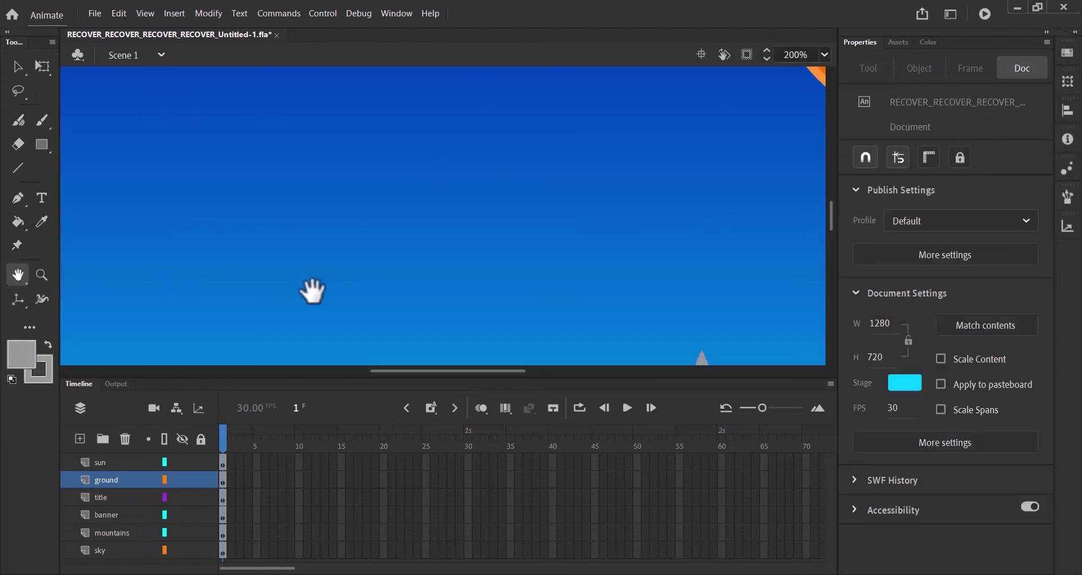
pyautogui.moveTo(312, 290); pyautogui.dragTo(522, 261)
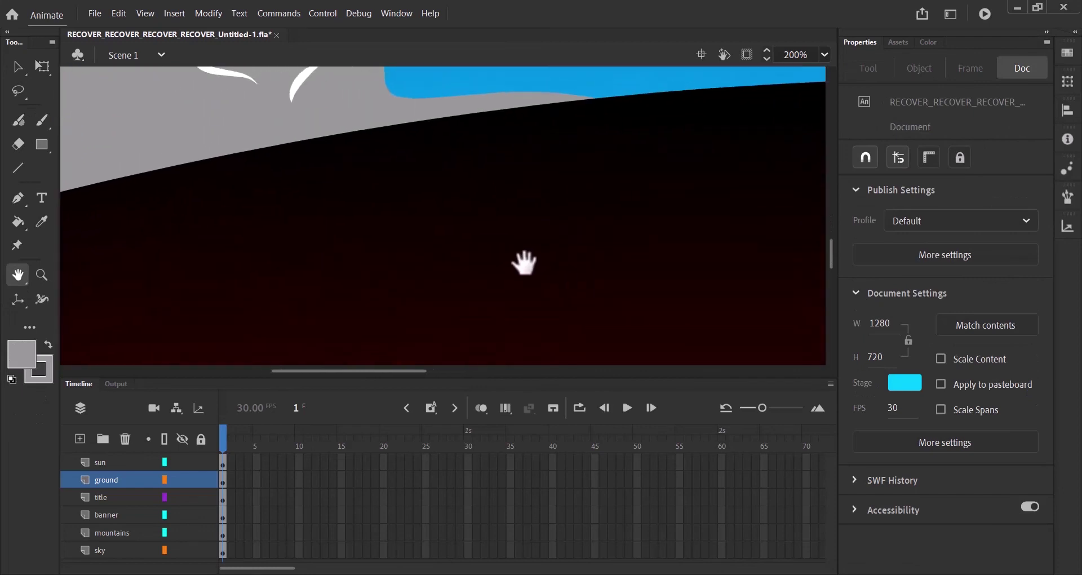
# Reactivate the Classic Brush and add a new layer named detail above the ground layer.
pyautogui.click(42, 119)
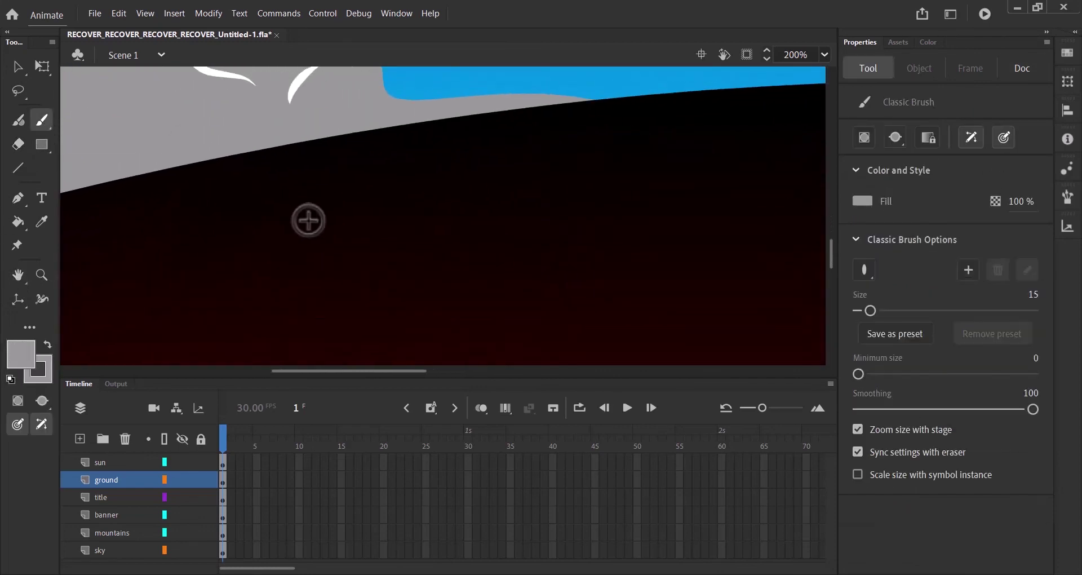
pyautogui.click(79, 439)
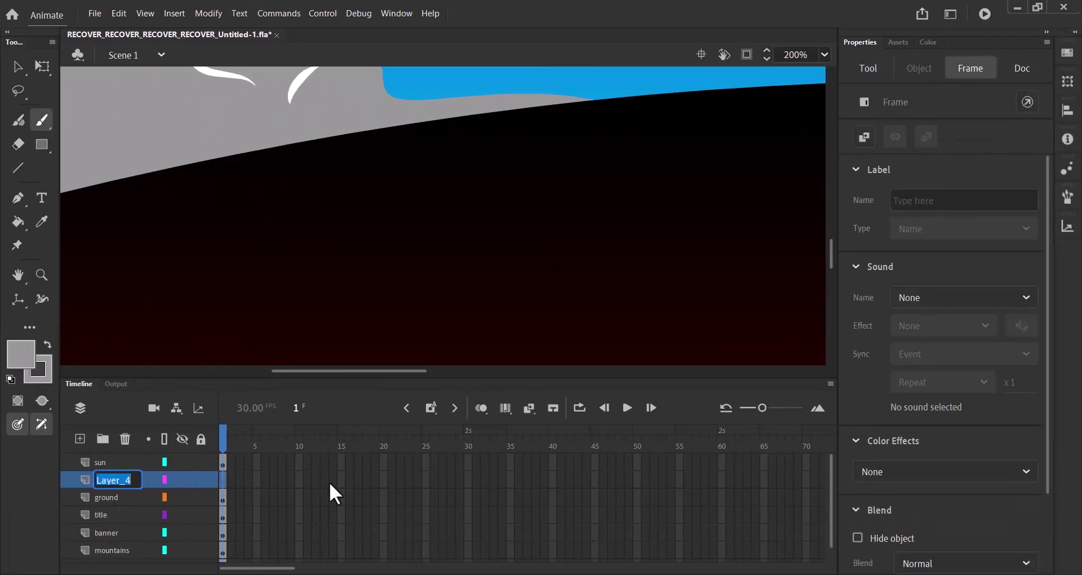
pyautogui.press('Return')
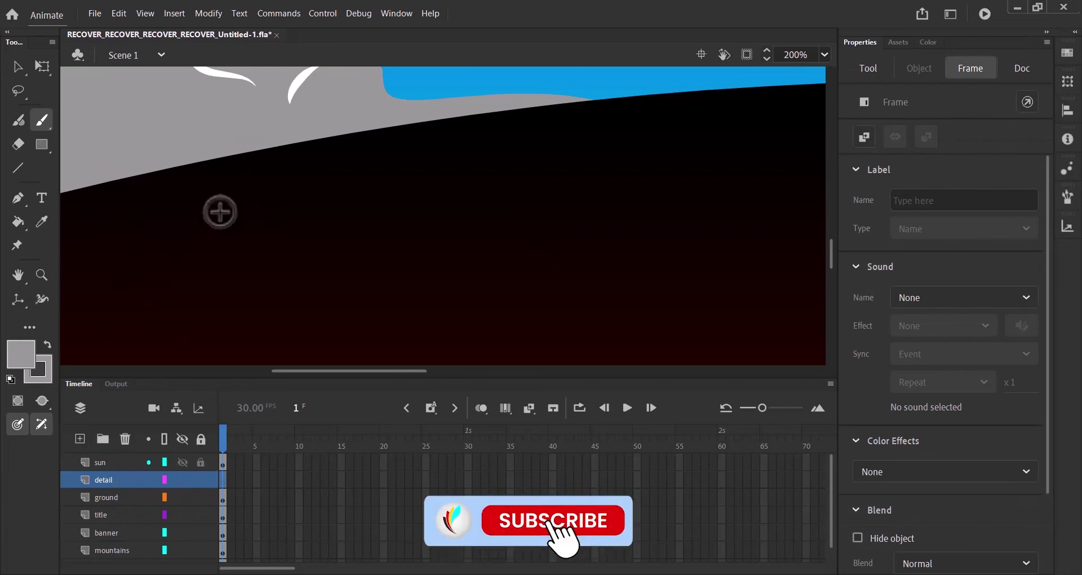
# Paint small clusters of short horizontal grey strokes scattered across the ground from its left part to its right part.
pyautogui.moveTo(218, 211); pyautogui.dragTo(274, 217)
pyautogui.moveTo(375, 255); pyautogui.dragTo(397, 256)
pyautogui.moveTo(388, 264); pyautogui.dragTo(412, 265)
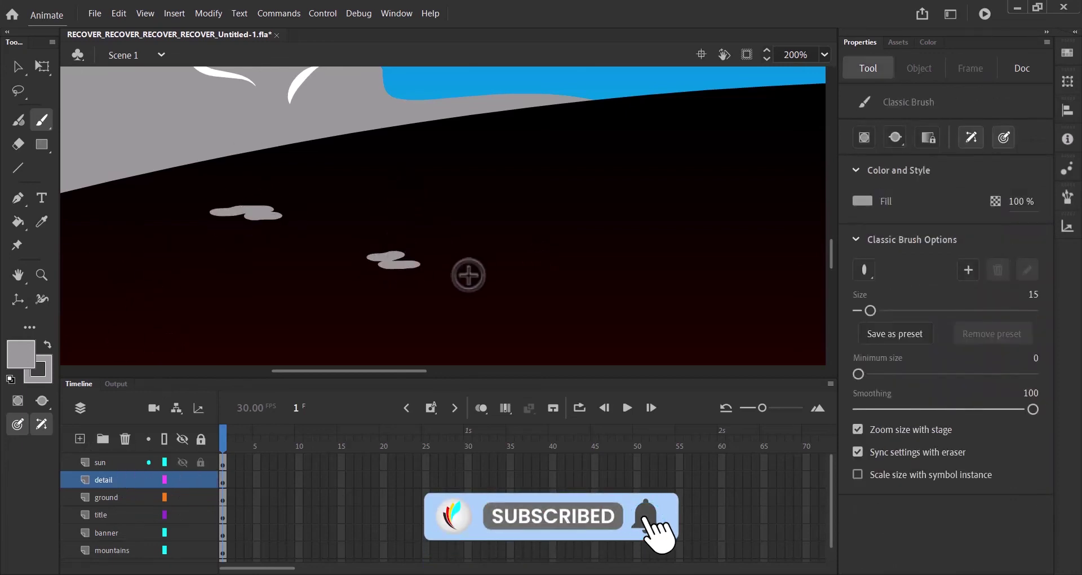
pyautogui.moveTo(414, 370); pyautogui.dragTo(479, 371)
pyautogui.moveTo(407, 316); pyautogui.dragTo(451, 309)
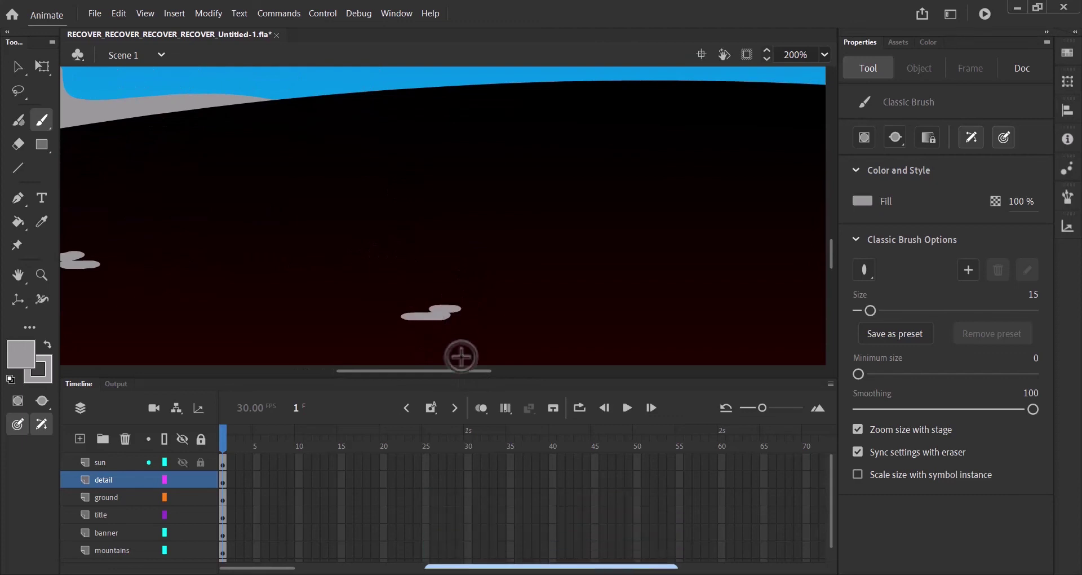
pyautogui.moveTo(462, 371); pyautogui.dragTo(542, 372)
pyautogui.moveTo(411, 141); pyautogui.dragTo(435, 150)
pyautogui.moveTo(496, 371); pyautogui.dragTo(577, 371)
pyautogui.moveTo(527, 310); pyautogui.dragTo(551, 305)
pyautogui.moveTo(554, 372); pyautogui.dragTo(498, 372)
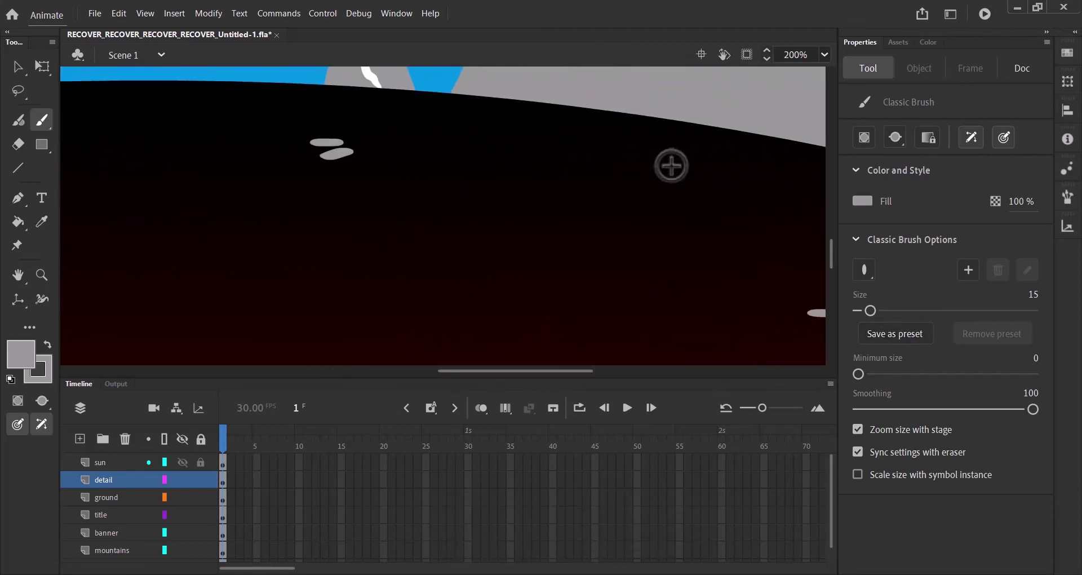
# Add the Paint Brush tool to the toolbar from the extra tools collection.
pyautogui.click(19, 124)
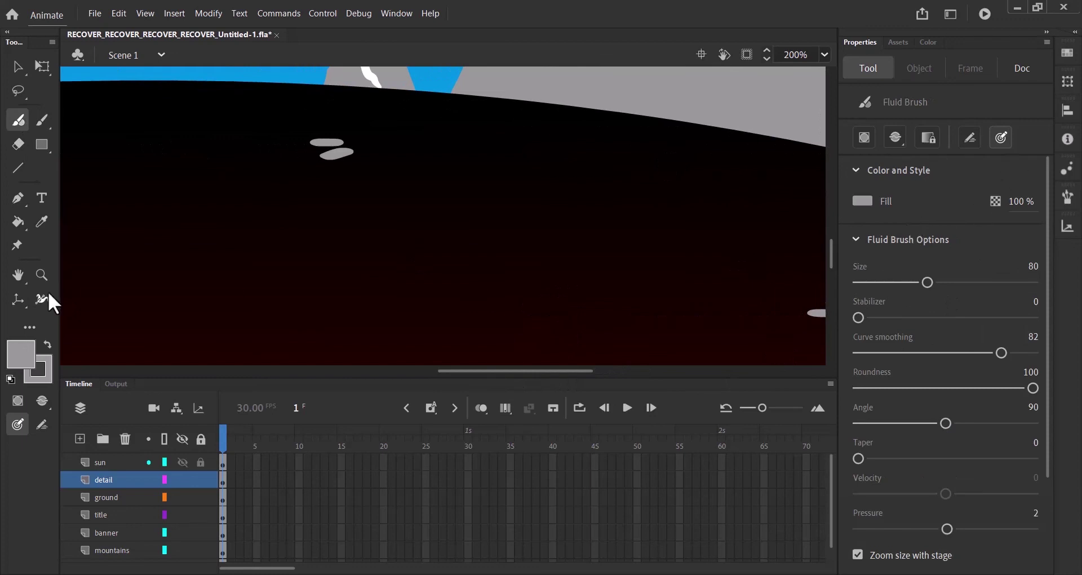
pyautogui.click(29, 330)
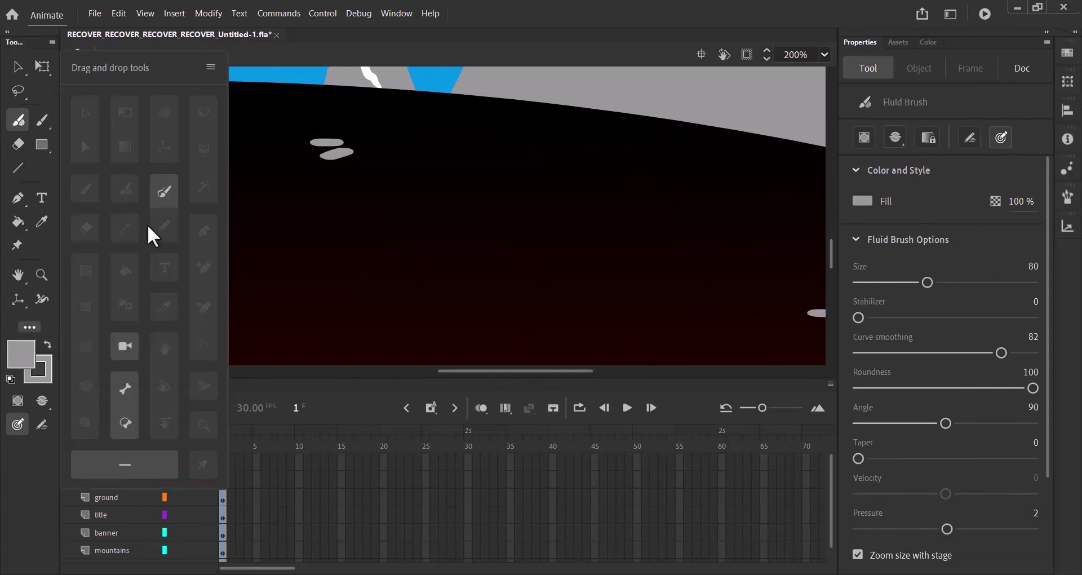
pyautogui.moveTo(162, 197)
pyautogui.mouseDown()
pyautogui.moveTo(42, 266)
pyautogui.moveTo(17, 322)
pyautogui.mouseUp()
# Give the Paint Brush a width profile tapering to a point, a bright green stroke color and stroke size 9.
pyautogui.click(992, 309)
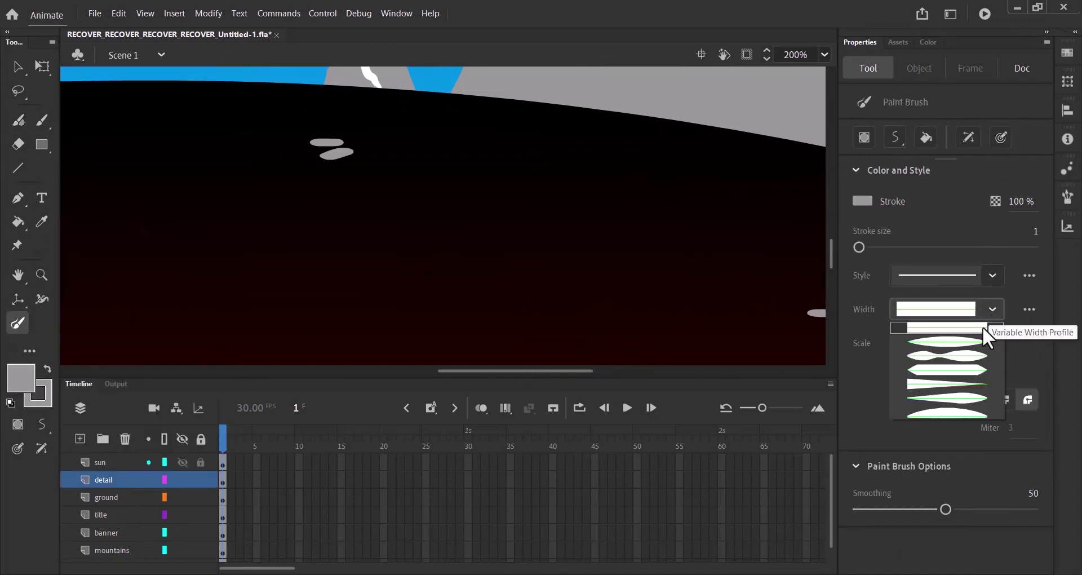
pyautogui.click(933, 389)
pyautogui.click(862, 200)
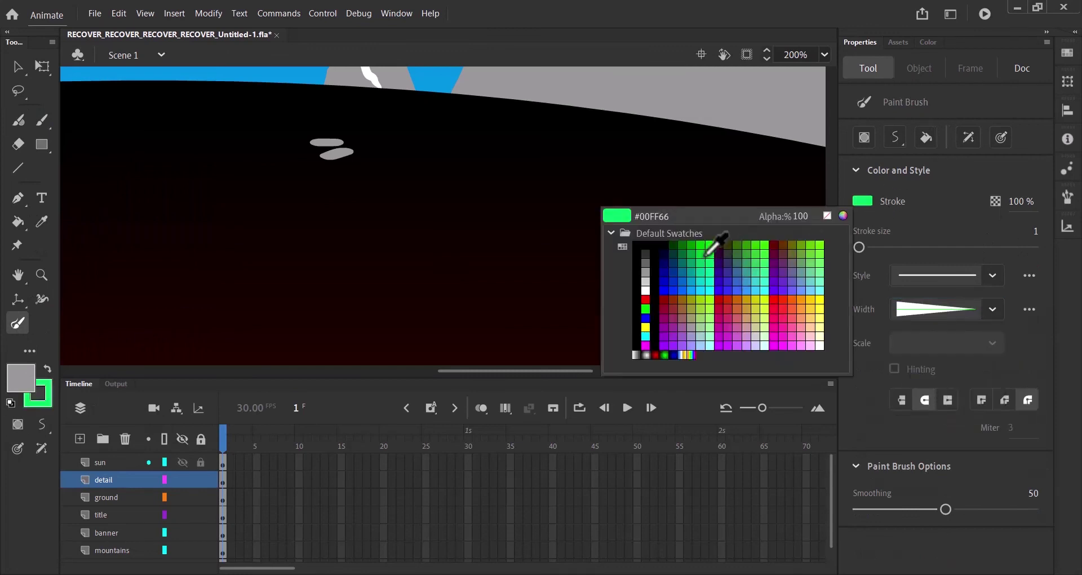
pyautogui.click(712, 237)
pyautogui.moveTo(535, 204)
pyautogui.mouseDown()
pyautogui.moveTo(540, 253)
pyautogui.moveTo(590, 187)
pyautogui.mouseUp()
pyautogui.hotkey('ctrl', 'z')
pyautogui.moveTo(856, 246); pyautogui.dragTo(867, 247)
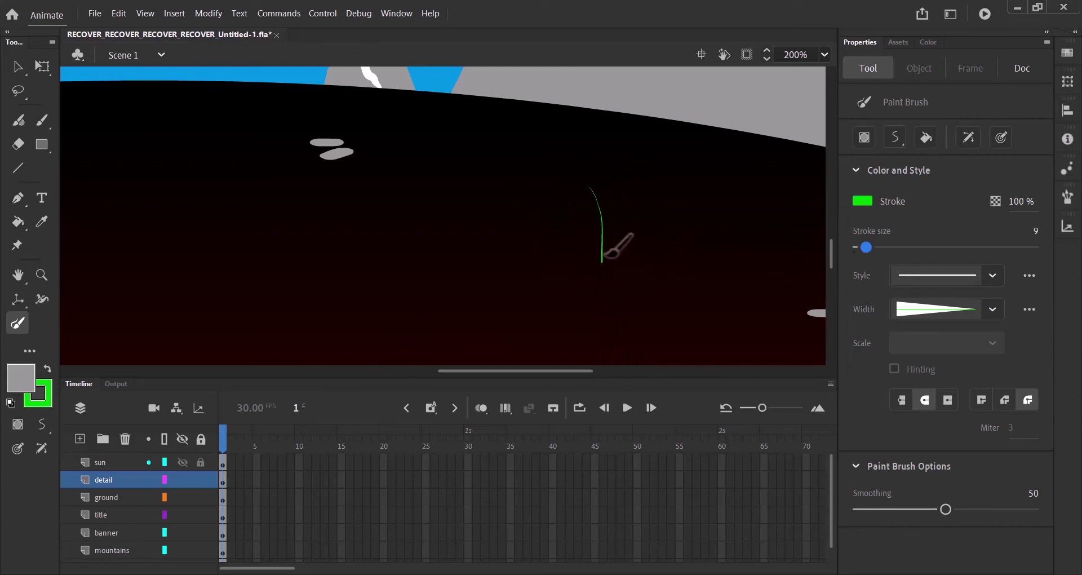
# Paint three small tufts of curved green grass blades on the right part of the ground.
pyautogui.moveTo(603, 262); pyautogui.dragTo(609, 206)
pyautogui.moveTo(678, 258)
pyautogui.mouseDown()
pyautogui.moveTo(672, 215)
pyautogui.moveTo(656, 205)
pyautogui.mouseUp()
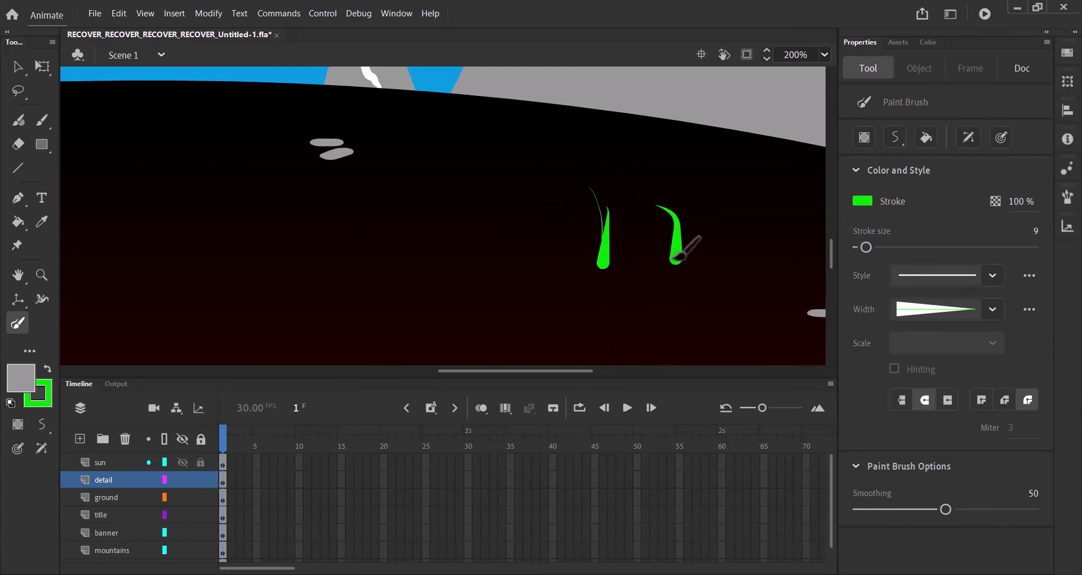
pyautogui.moveTo(466, 204)
pyautogui.mouseDown()
pyautogui.moveTo(451, 159)
pyautogui.moveTo(492, 172)
pyautogui.mouseUp()
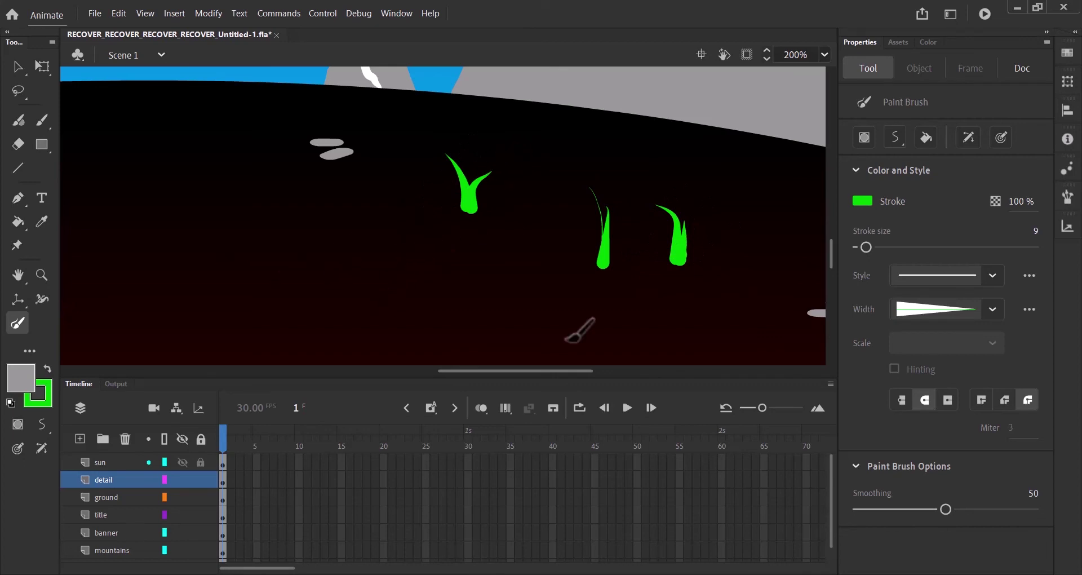
# Paint a taller three-blade green grass tuft near the middle of the ground, between two grey patches.
pyautogui.moveTo(556, 370); pyautogui.dragTo(504, 373)
pyautogui.moveTo(479, 302); pyautogui.dragTo(443, 182)
pyautogui.moveTo(490, 284); pyautogui.dragTo(495, 215)
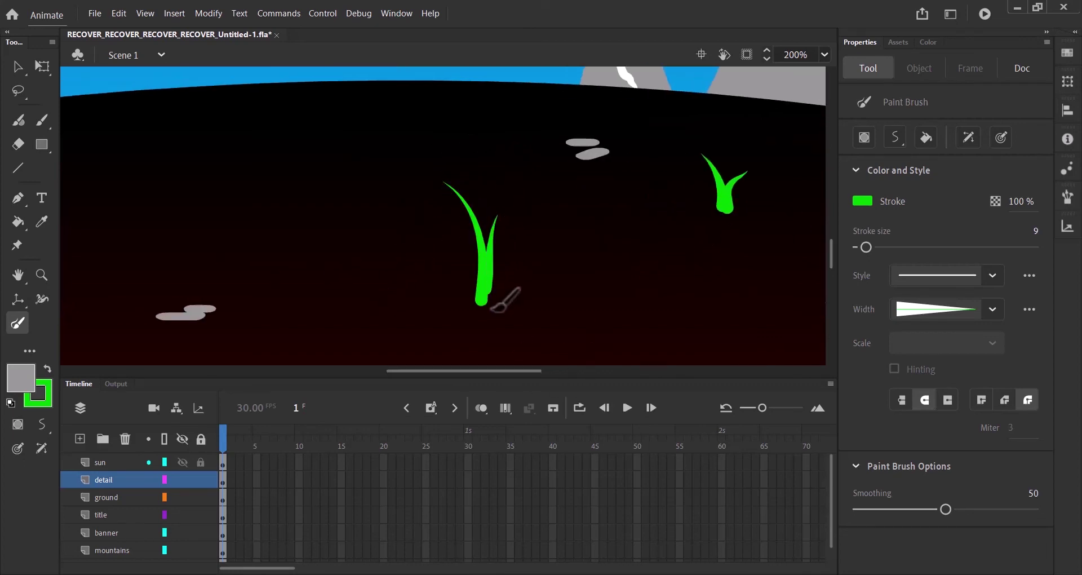
pyautogui.moveTo(489, 295); pyautogui.dragTo(520, 231)
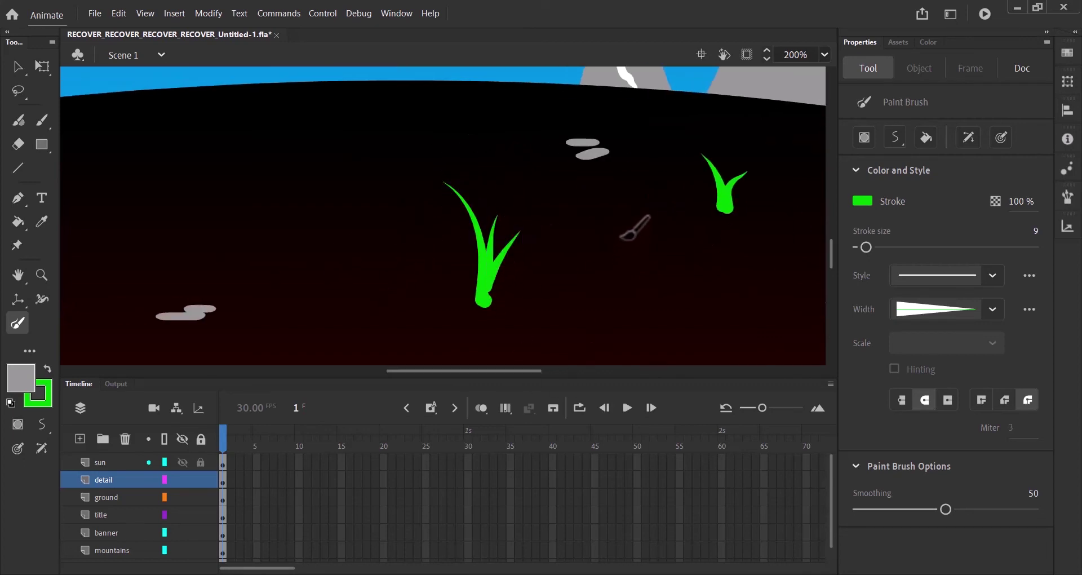
pyautogui.moveTo(524, 370); pyautogui.dragTo(400, 371)
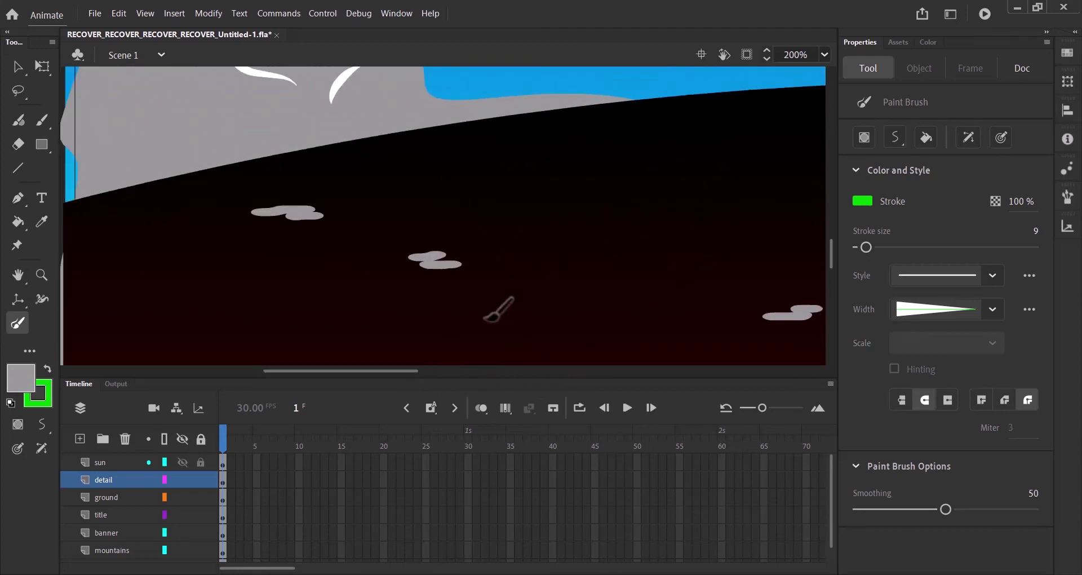
# Paint another tall three-blade green grass tuft on the left part of the ground, beside the second grey stone patch.
pyautogui.moveTo(499, 302)
pyautogui.mouseDown()
pyautogui.moveTo(495, 231)
pyautogui.moveTo(483, 228)
pyautogui.mouseUp()
pyautogui.moveTo(497, 294)
pyautogui.mouseDown()
pyautogui.moveTo(543, 186)
pyautogui.moveTo(500, 237)
pyautogui.moveTo(503, 193)
pyautogui.mouseUp()
pyautogui.moveTo(533, 371); pyautogui.dragTo(472, 371)
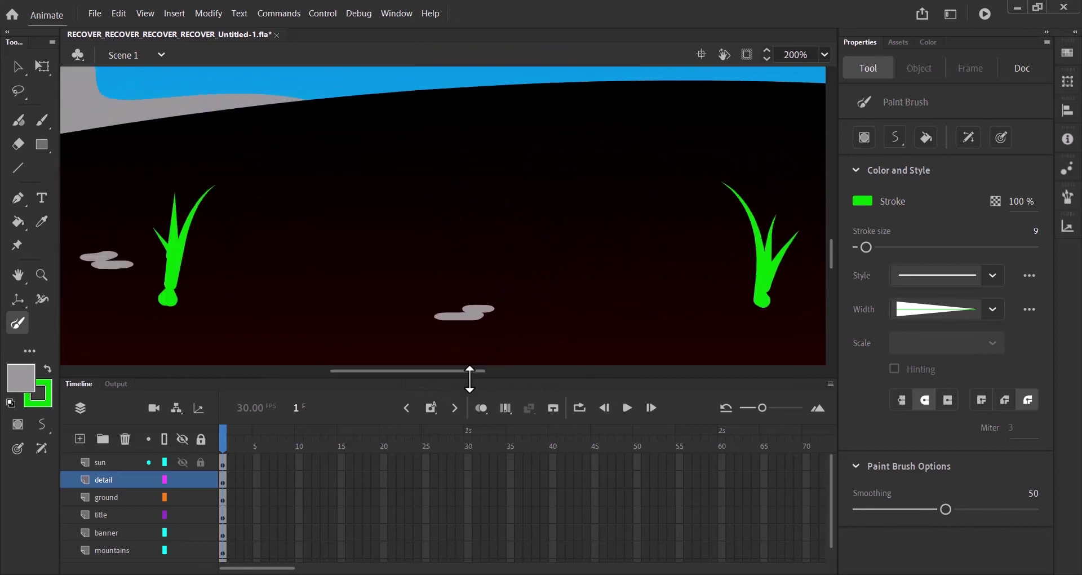
# Set up the Classic Brush with a bright blue fill and a brush size of 52.
pyautogui.press('b')
pyautogui.hotkey('ctrl', '2')
pyautogui.click(824, 54)
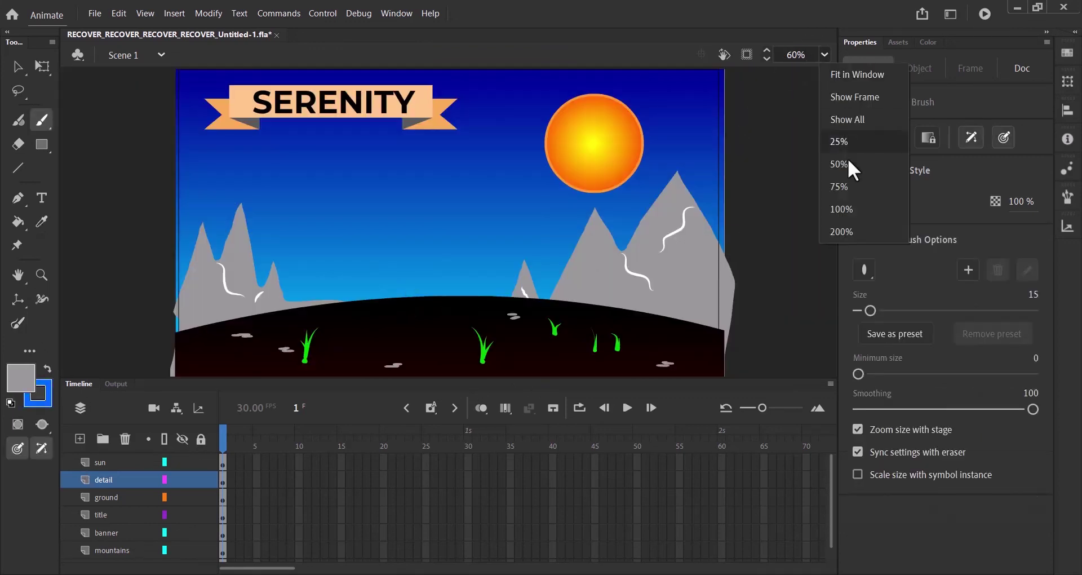
pyautogui.click(848, 186)
pyautogui.click(18, 274)
pyautogui.moveTo(435, 304); pyautogui.dragTo(498, 226)
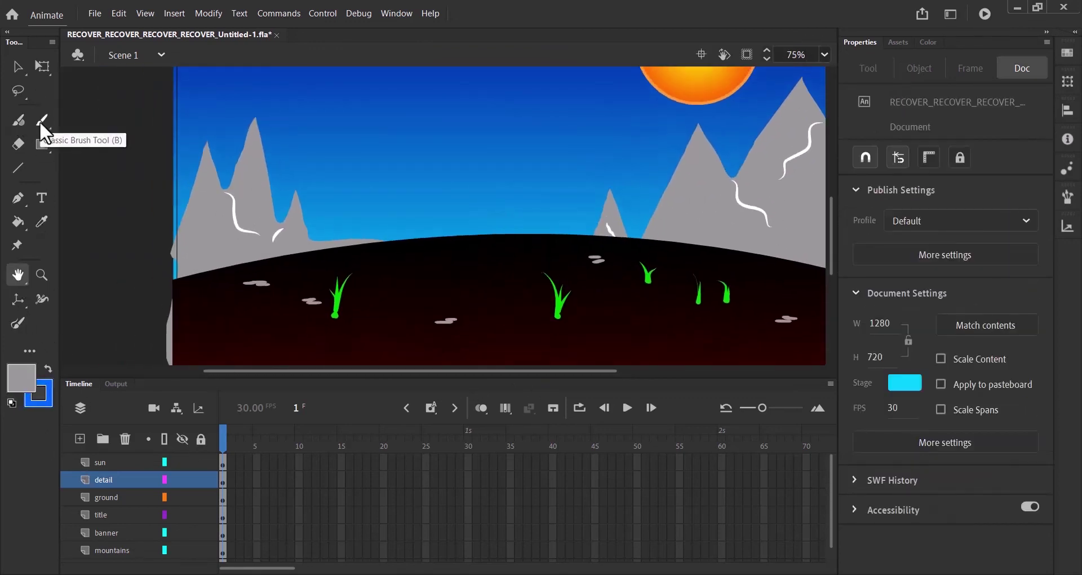
pyautogui.click(41, 119)
pyautogui.click(864, 200)
pyautogui.click(684, 289)
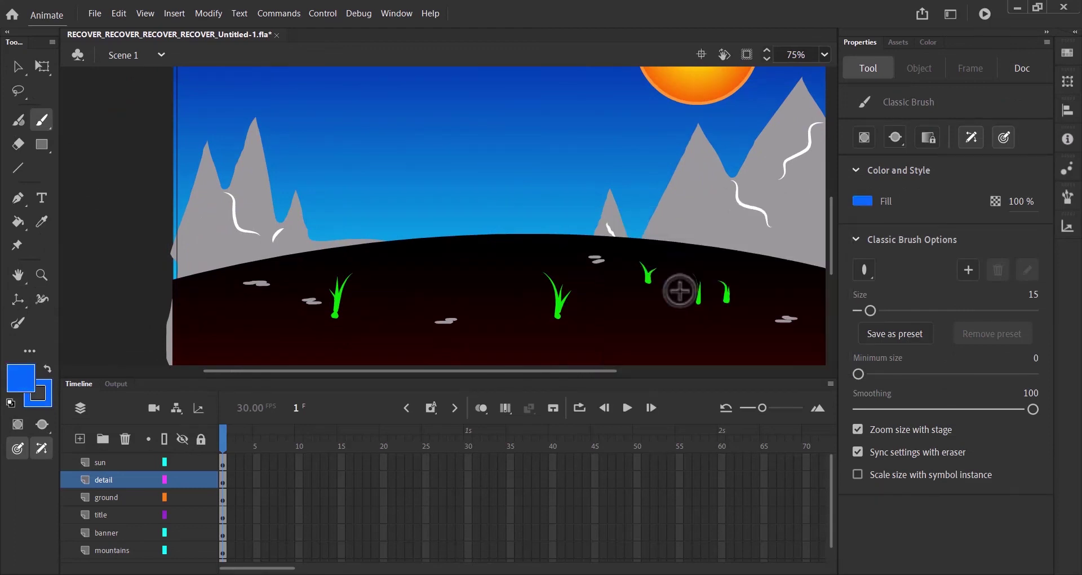
pyautogui.click(903, 310)
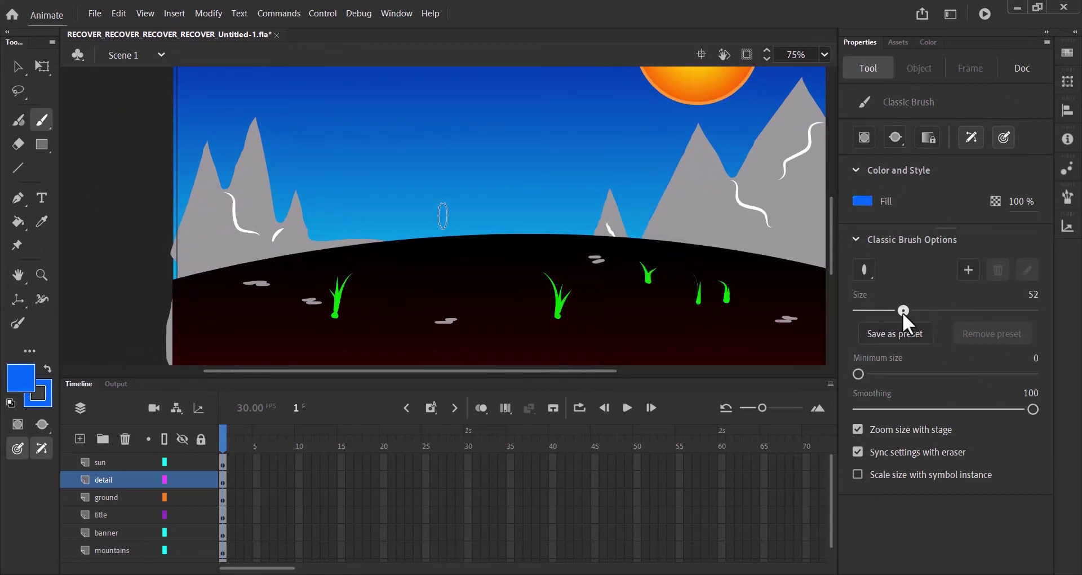
# Paint an irregular blue pond on the ground between the two tall grass tufts.
pyautogui.click(824, 54)
pyautogui.click(838, 213)
pyautogui.moveTo(372, 285)
pyautogui.mouseDown()
pyautogui.moveTo(565, 269)
pyautogui.moveTo(468, 287)
pyautogui.moveTo(532, 284)
pyautogui.moveTo(499, 298)
pyautogui.moveTo(538, 314)
pyautogui.moveTo(527, 293)
pyautogui.moveTo(348, 293)
pyautogui.mouseUp()
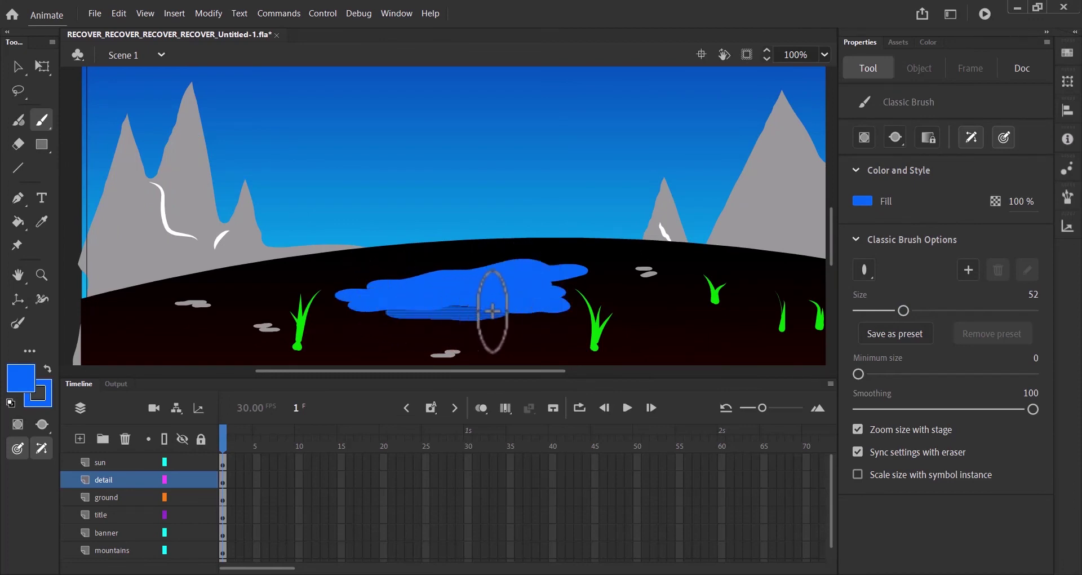
pyautogui.press('v')
pyautogui.hotkey('ctrl', '2')
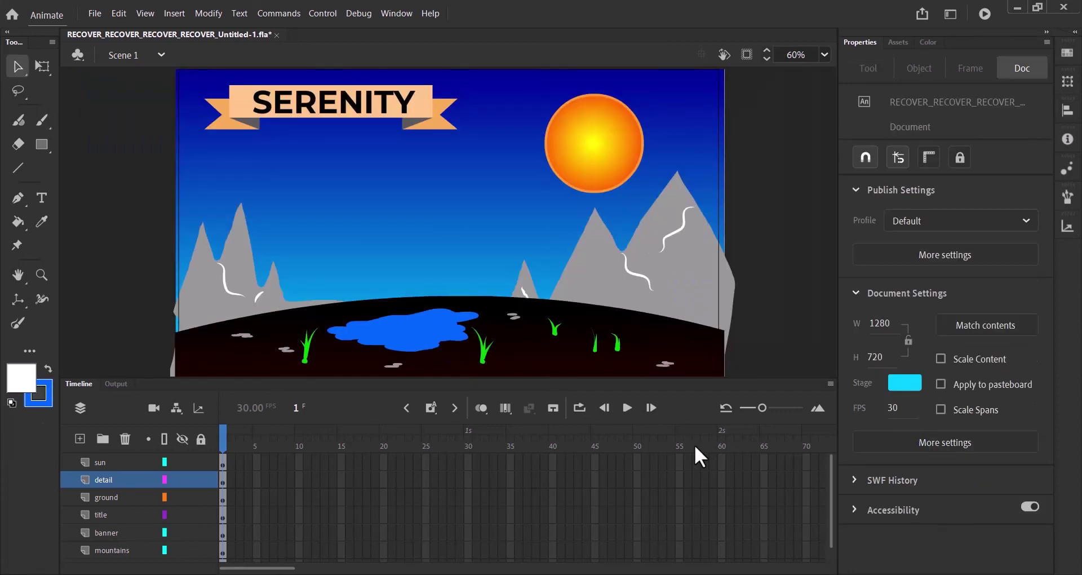